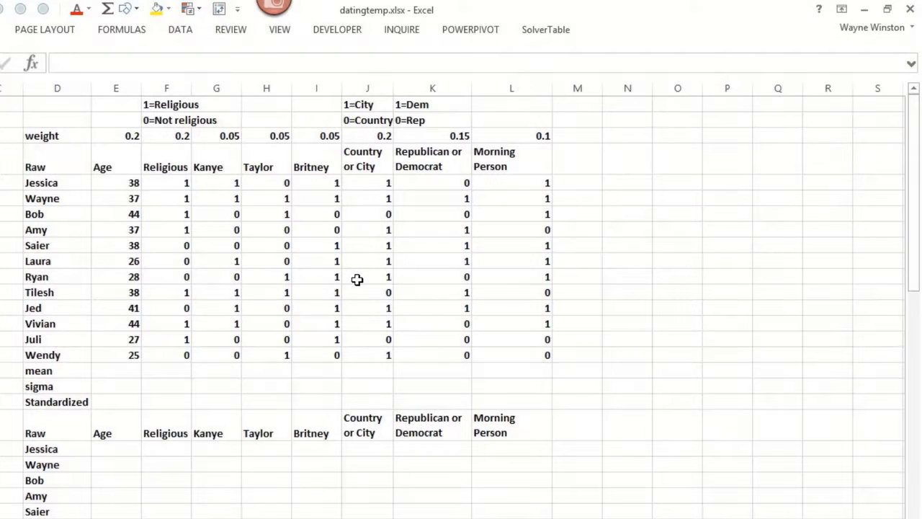
- Examine the raw table's people and attribute columns from Age through Morning Person, including their 0/1 coding
left_click_drag(601, 262, 604, 262)
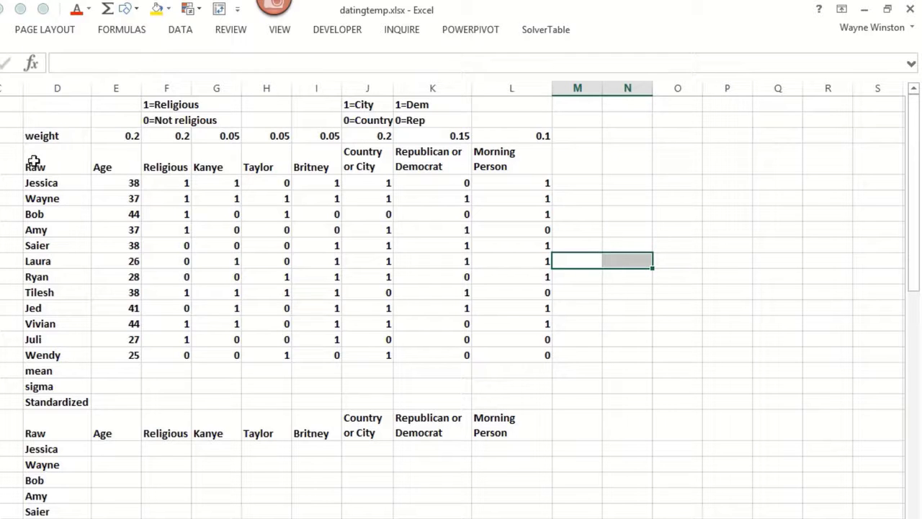
left_click(41, 198)
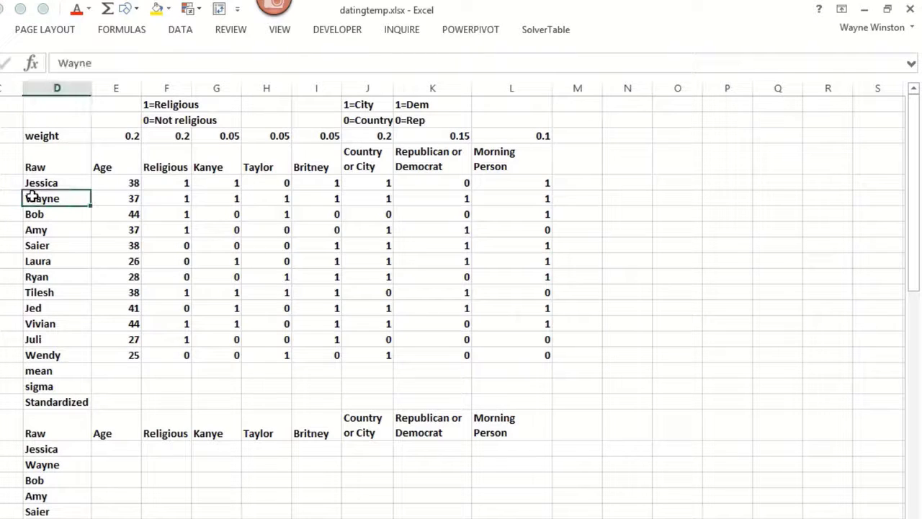
left_click(117, 179)
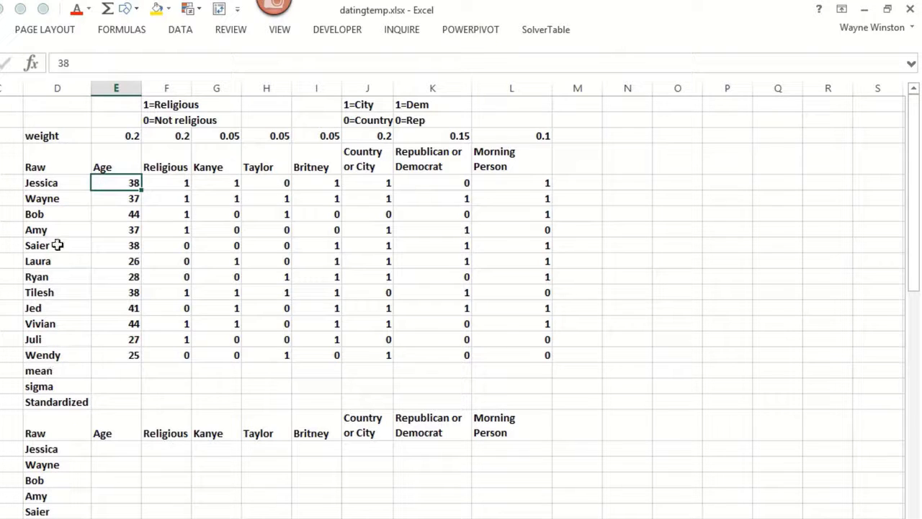
left_click(166, 182)
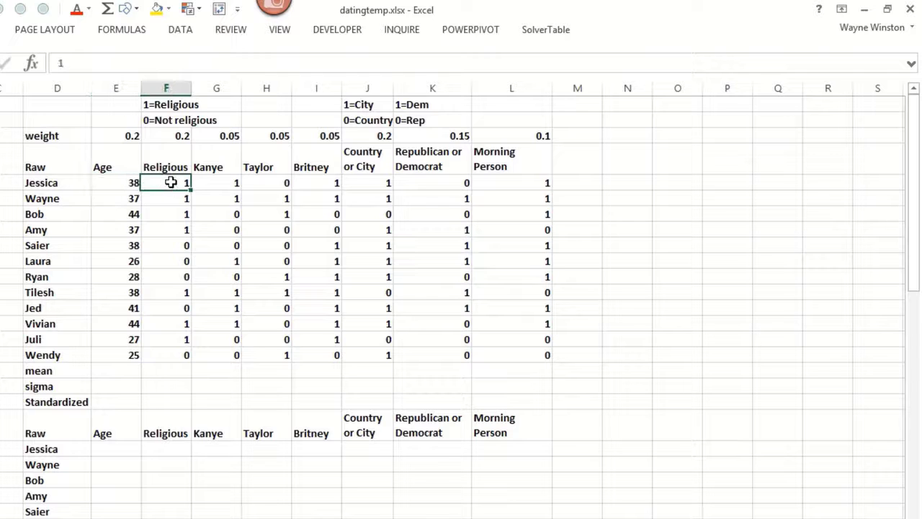
left_click(175, 277)
left_click(166, 182)
left_click(213, 181)
left_click(207, 260)
left_click(216, 309)
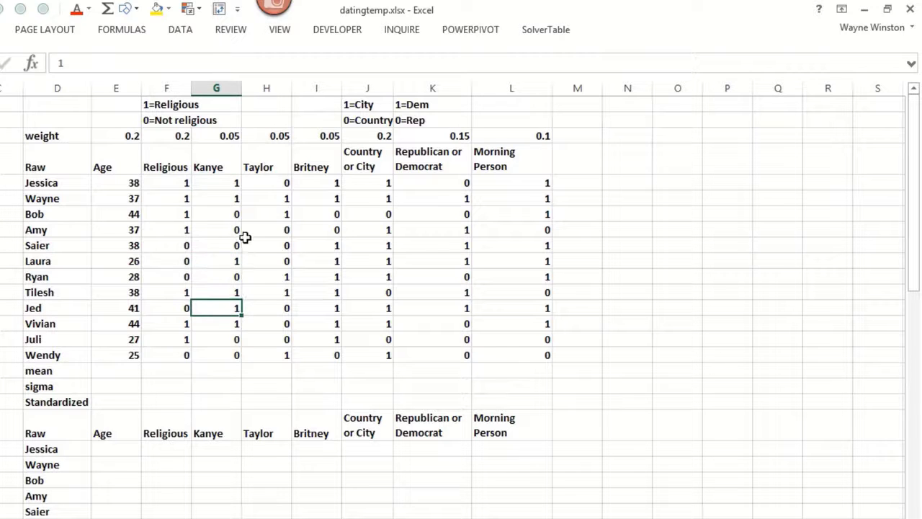
left_click(264, 219)
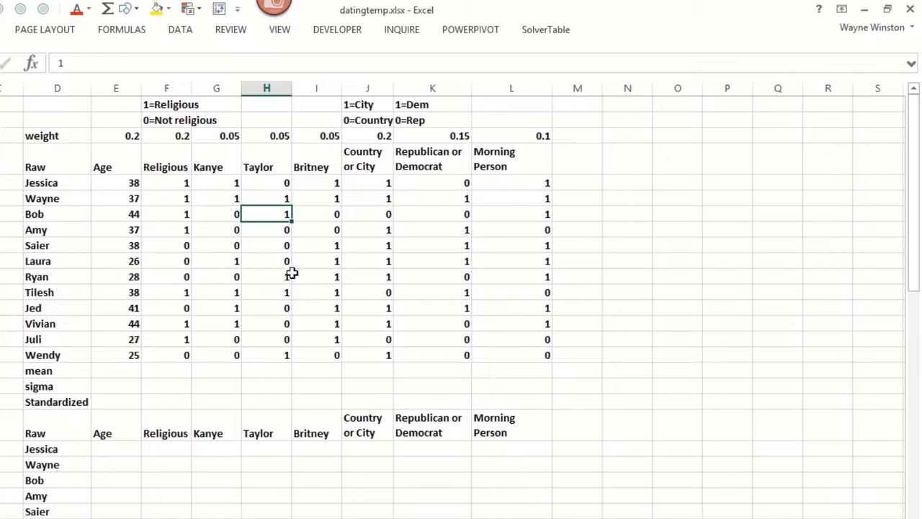
left_click(313, 261)
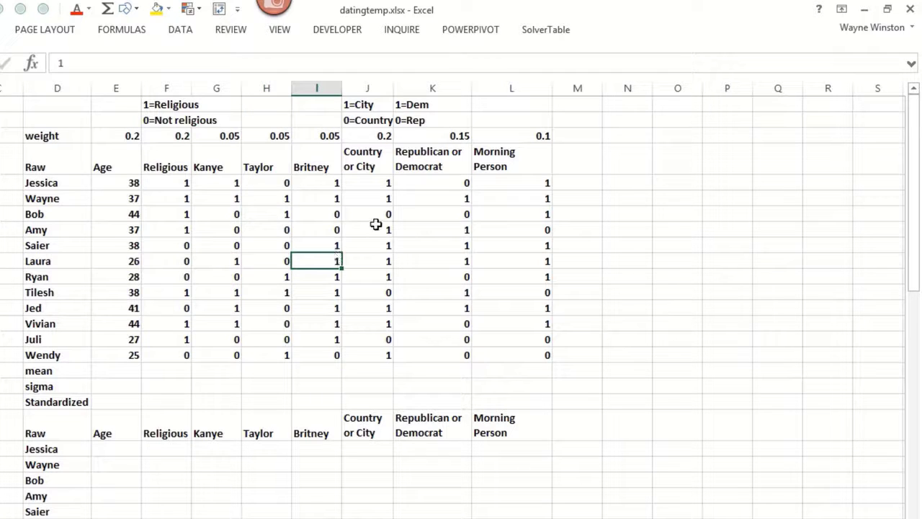
left_click(372, 202)
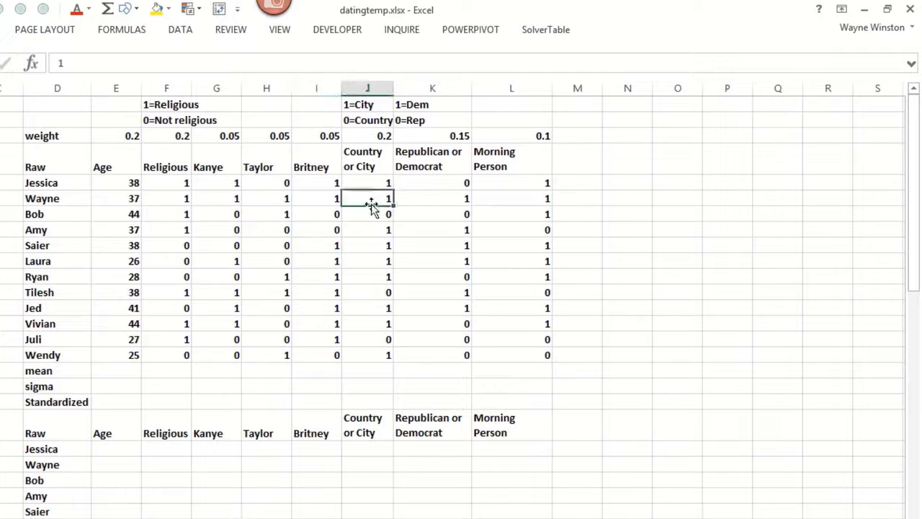
left_click(363, 261)
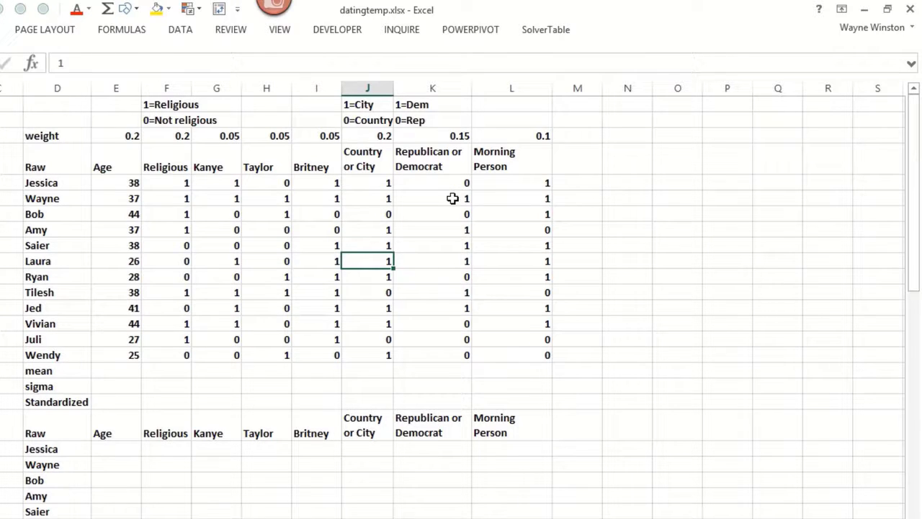
left_click(452, 198)
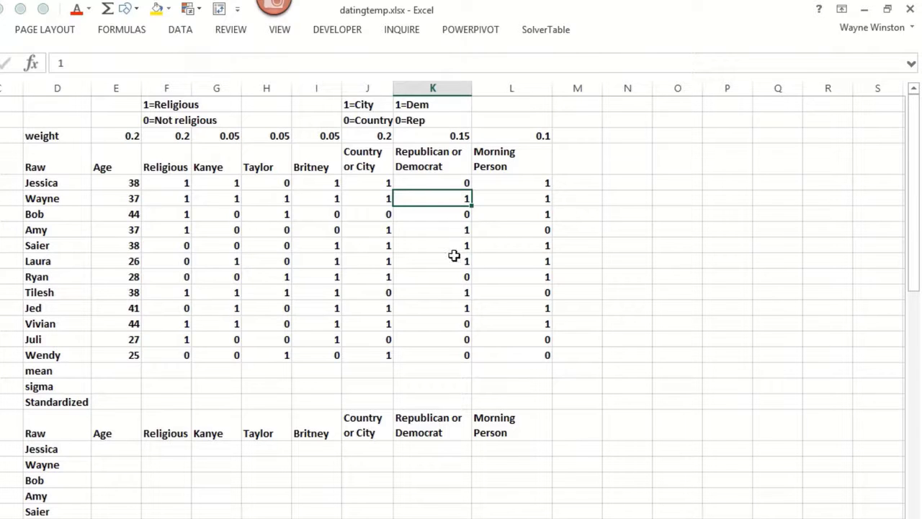
left_click(502, 274)
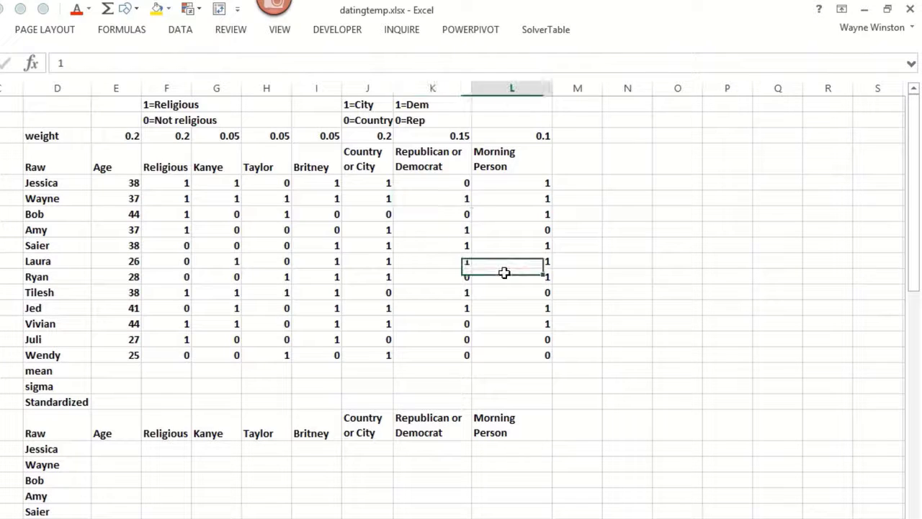
left_click(507, 197)
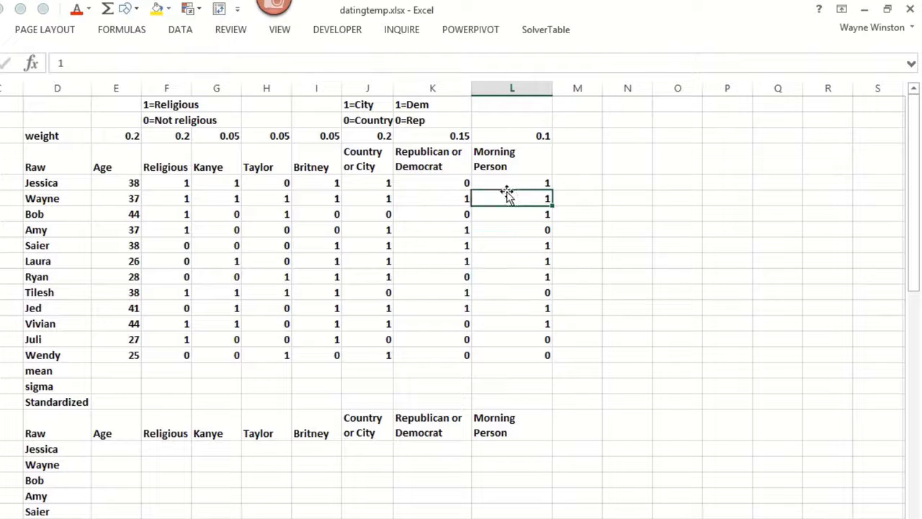
left_click(514, 115)
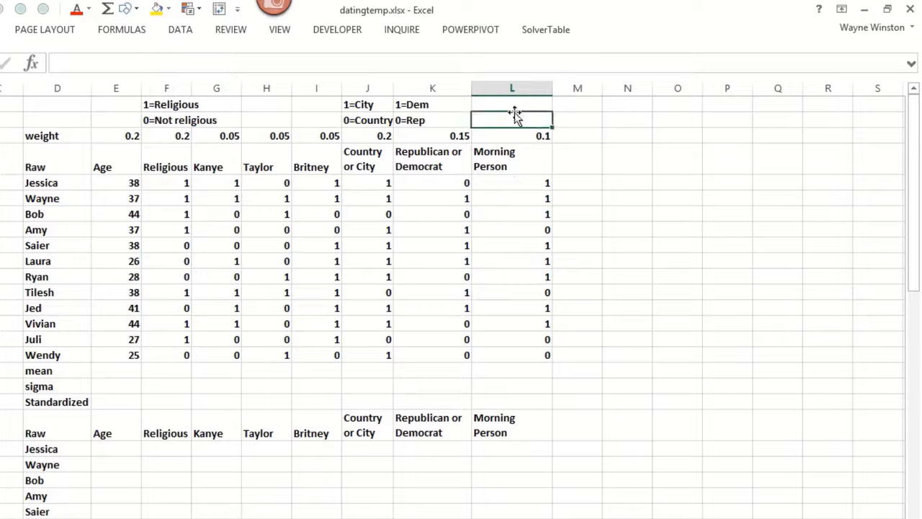
left_click(512, 214)
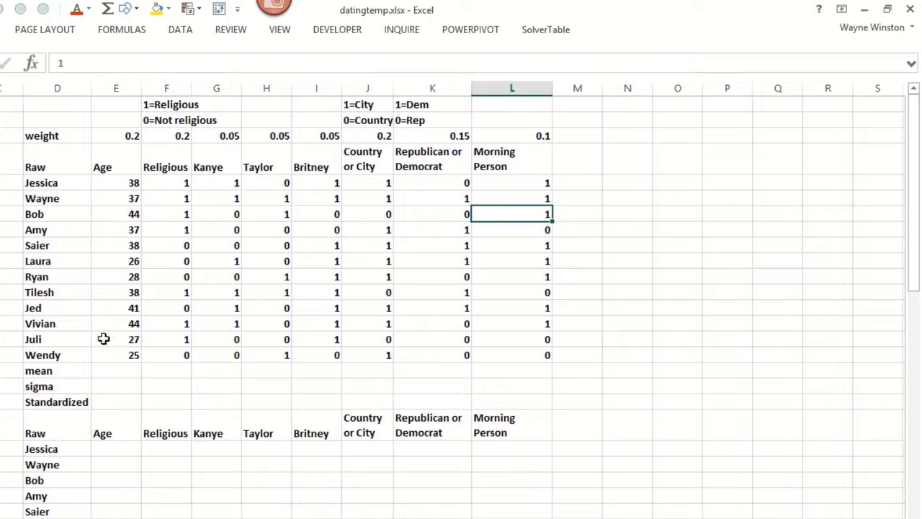
- Compare the first two people's raw values across the attributes, from Age and Religious to Morning Person
left_click(118, 184)
left_click(121, 198)
left_click(127, 183)
left_click(187, 182)
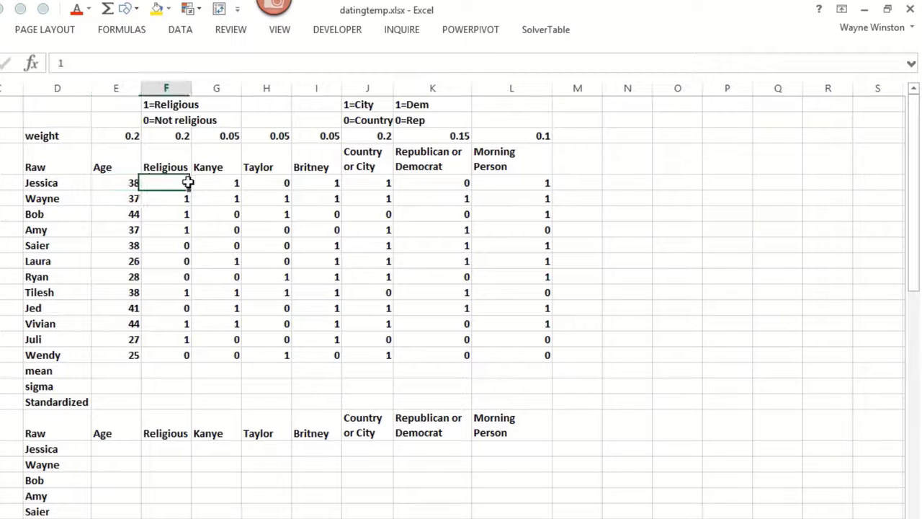
left_click(109, 187)
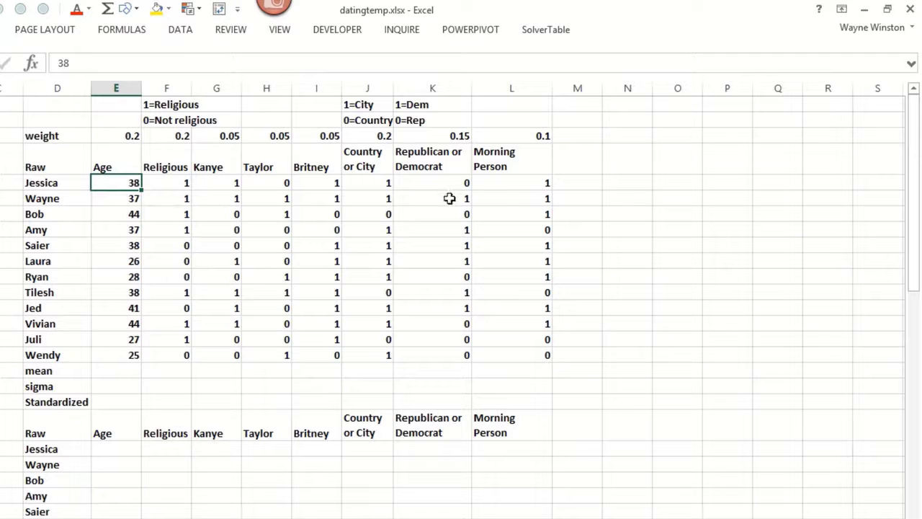
left_click(502, 196)
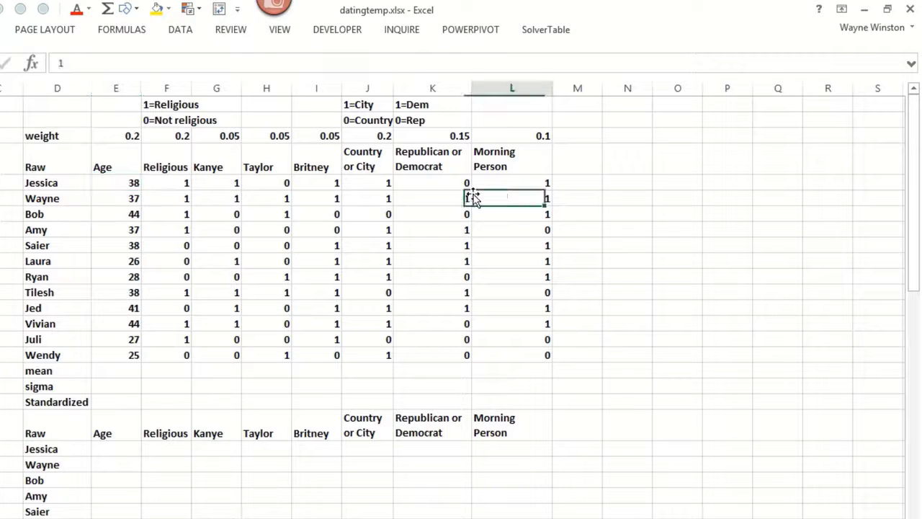
- Total the attribute weights from Age through Morning Person with a SUM formula in the column C cell beside the weight label
left_click(126, 141)
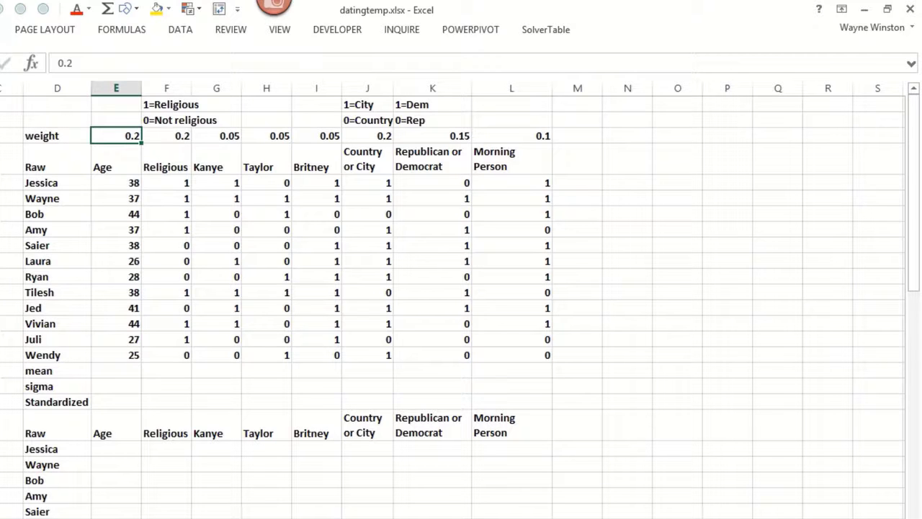
left_click(11, 136)
type("=sum(")
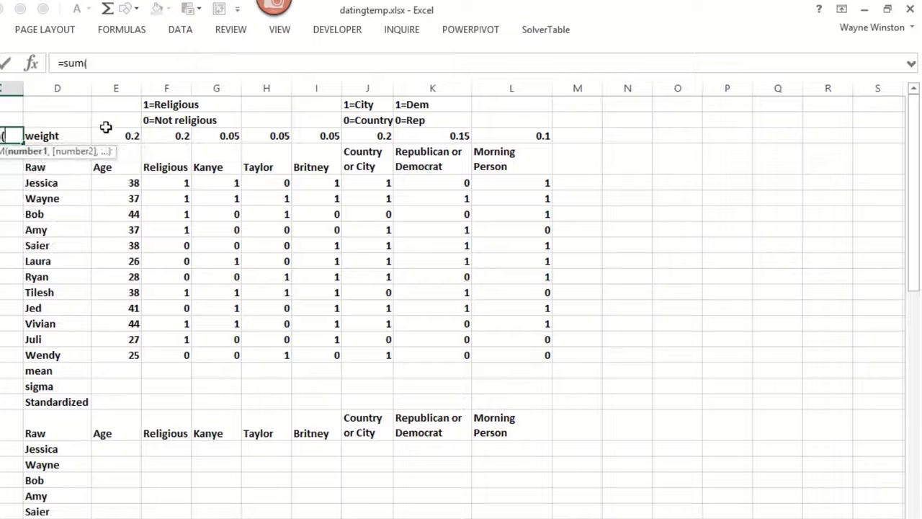
left_click_drag(128, 135, 515, 136)
key("Return")
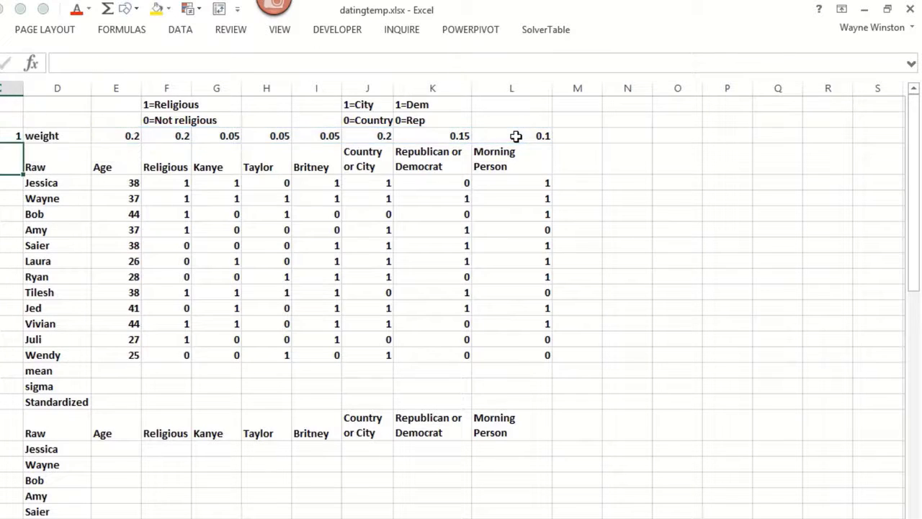
- Review the raw Age values, the mean and sigma rows, and the lookup section further down the sheet
left_click(135, 324)
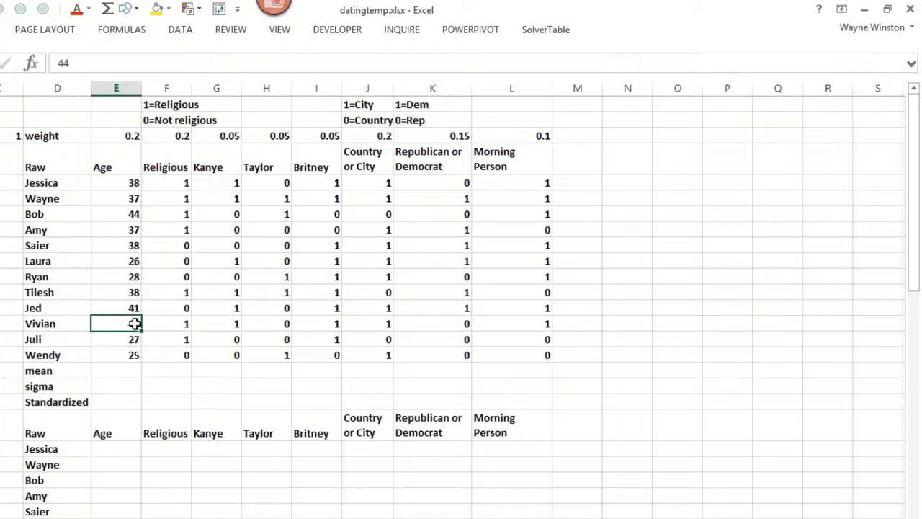
left_click(120, 182)
scroll(120, 182, "down", 9)
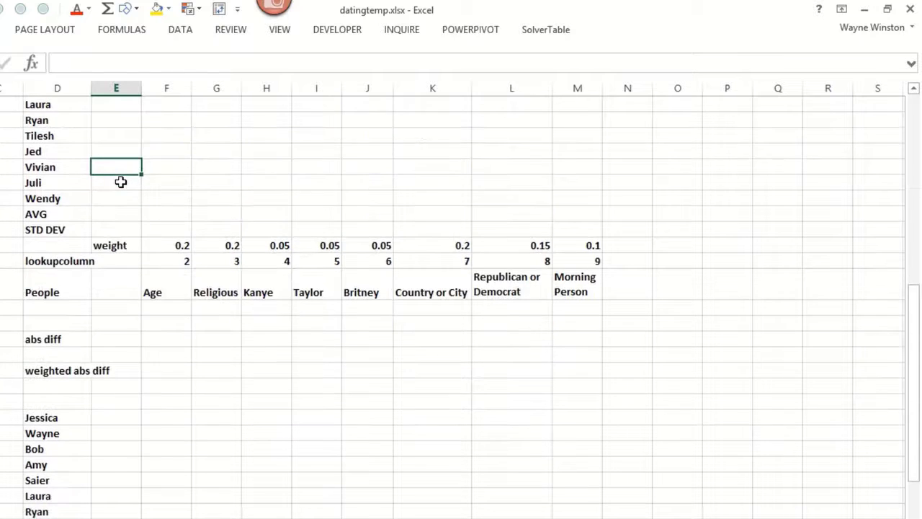
scroll(120, 183, "up", 9)
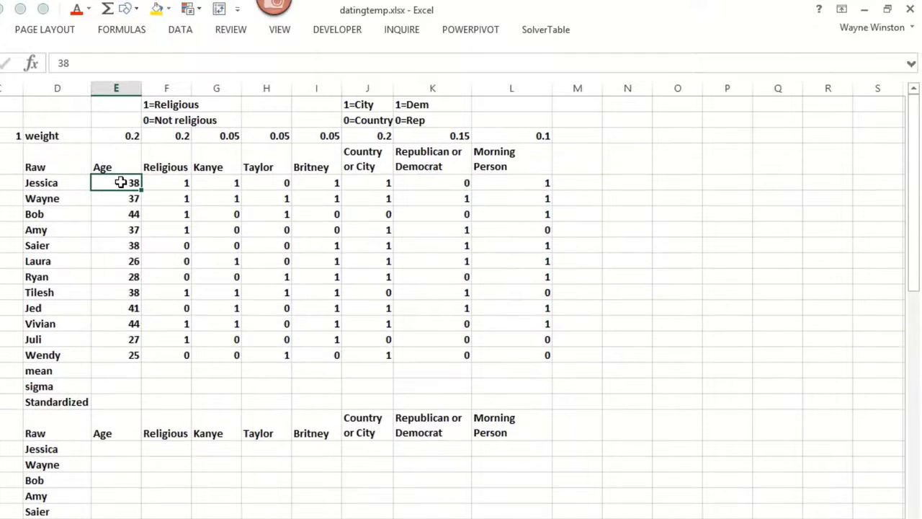
key("Up")
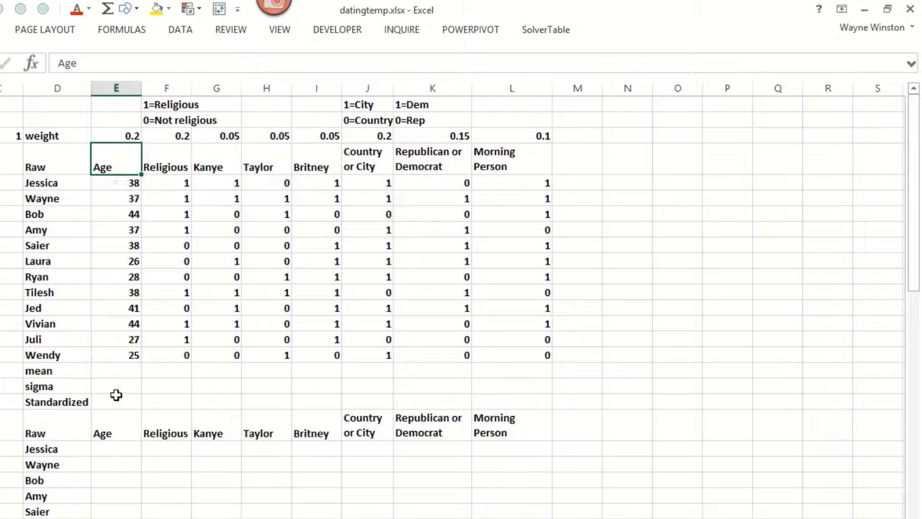
left_click(113, 371)
left_click(118, 386)
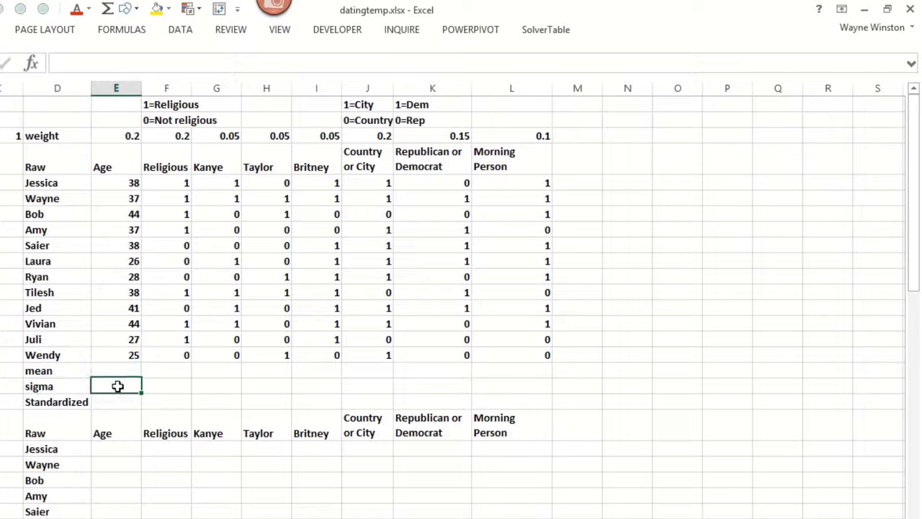
left_click(119, 183)
left_click(118, 196)
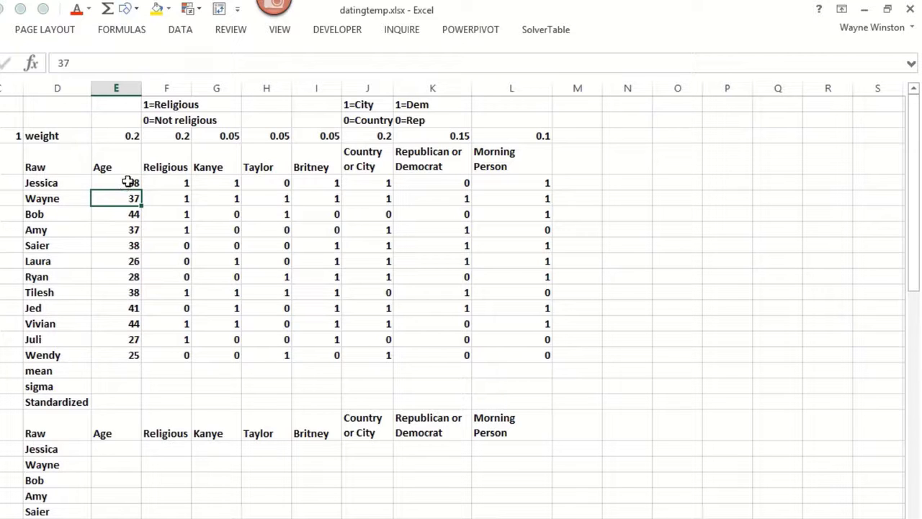
left_click(127, 180)
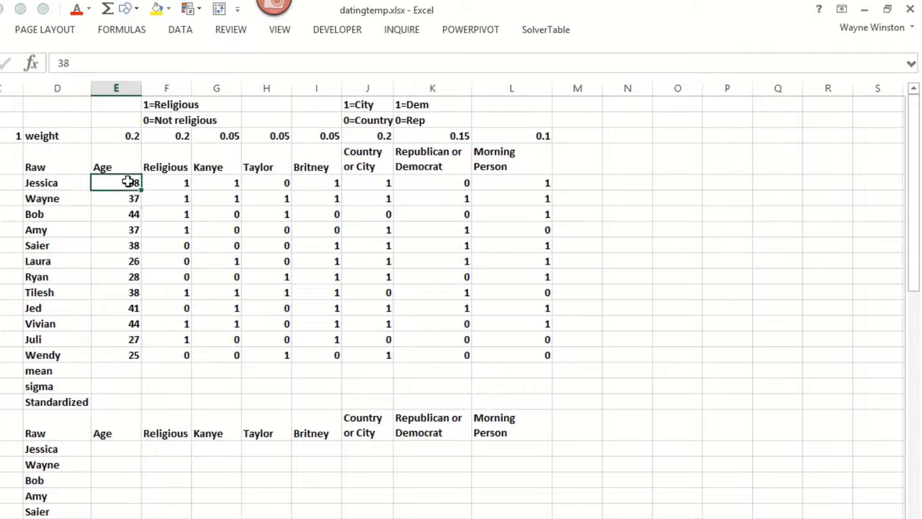
left_click(127, 368)
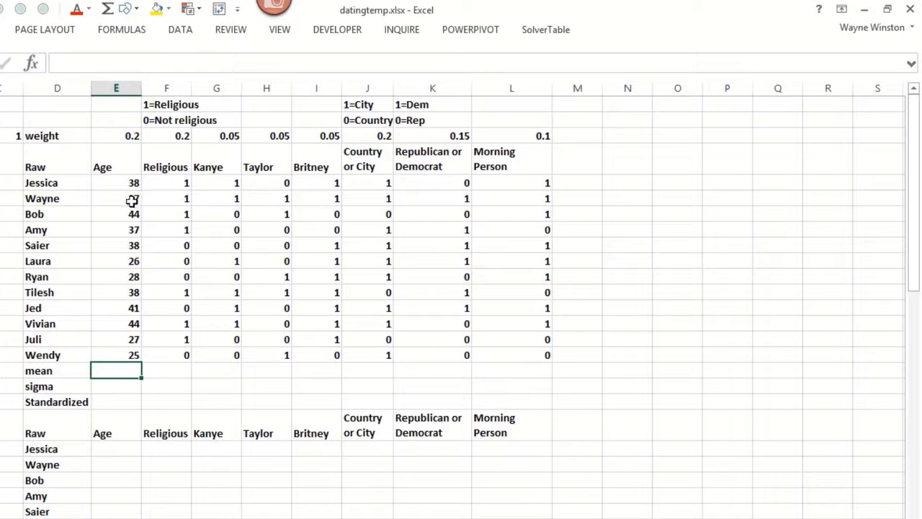
left_click(113, 198)
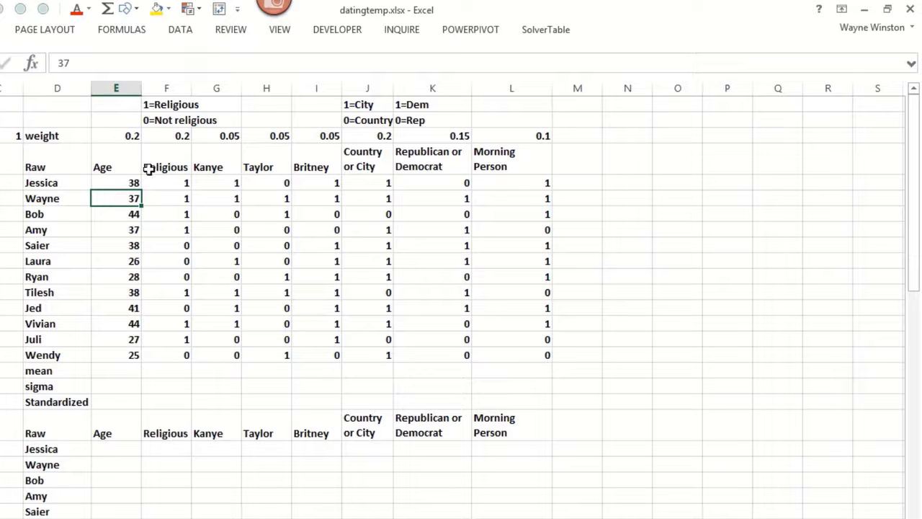
- Compare the first two people's Religious and Taylor values, and check the weight given to Taylor
left_click(166, 187)
left_click(167, 196)
left_click(163, 119)
left_click(259, 199)
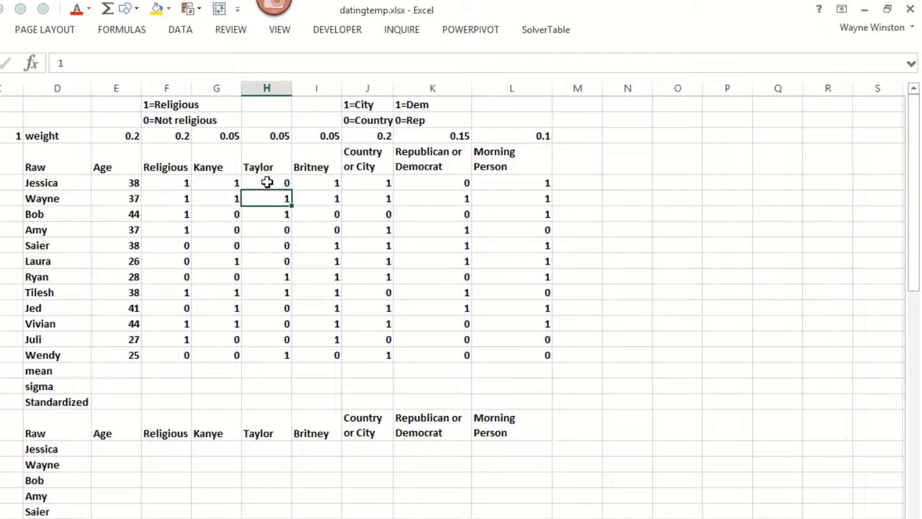
left_click(266, 183)
left_click(266, 198)
left_click(267, 182)
left_click(273, 137)
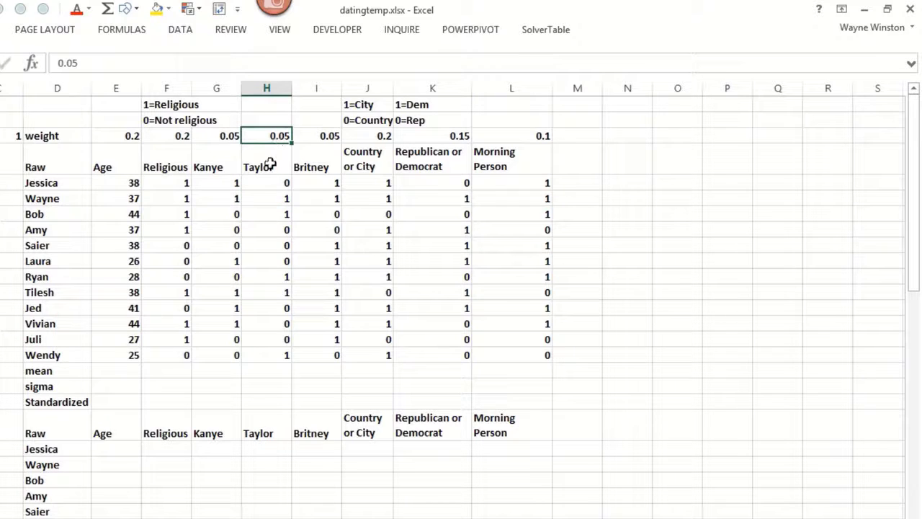
left_click(281, 202)
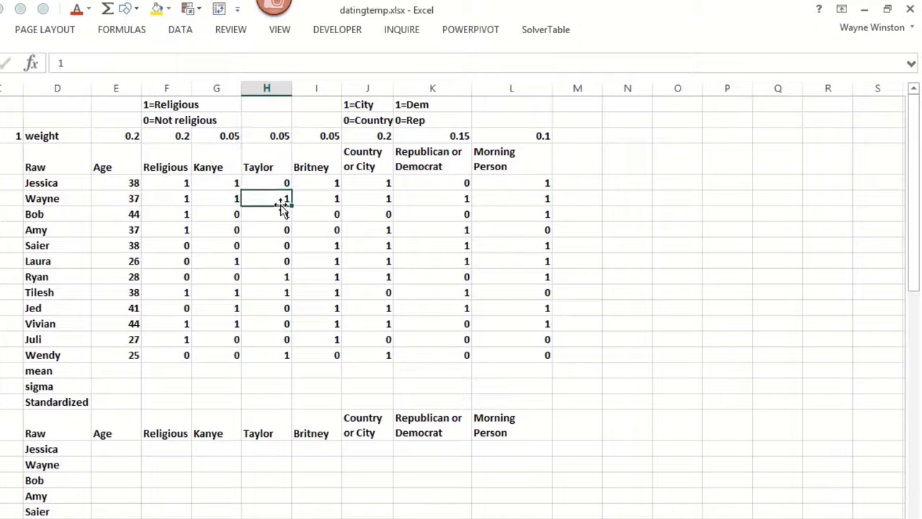
- Examine the spread of individual ages in the raw table alongside the mean row
left_click(121, 373)
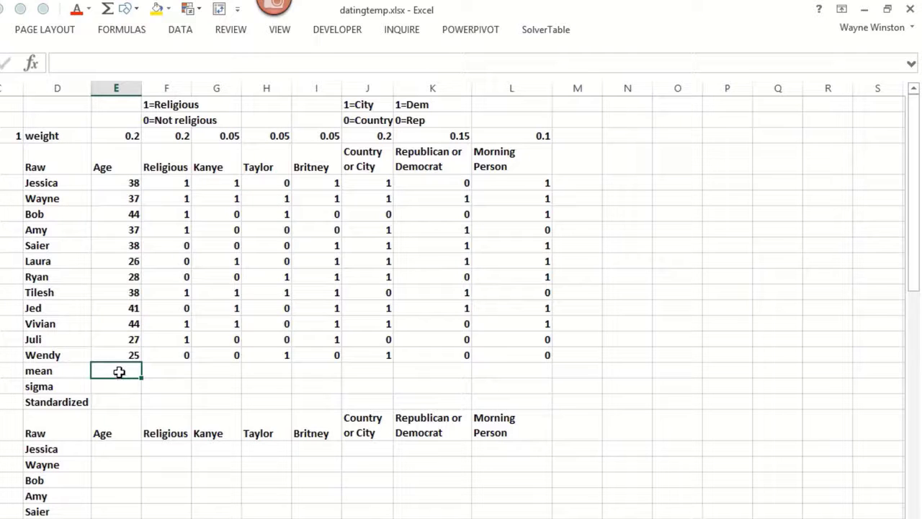
left_click(122, 305)
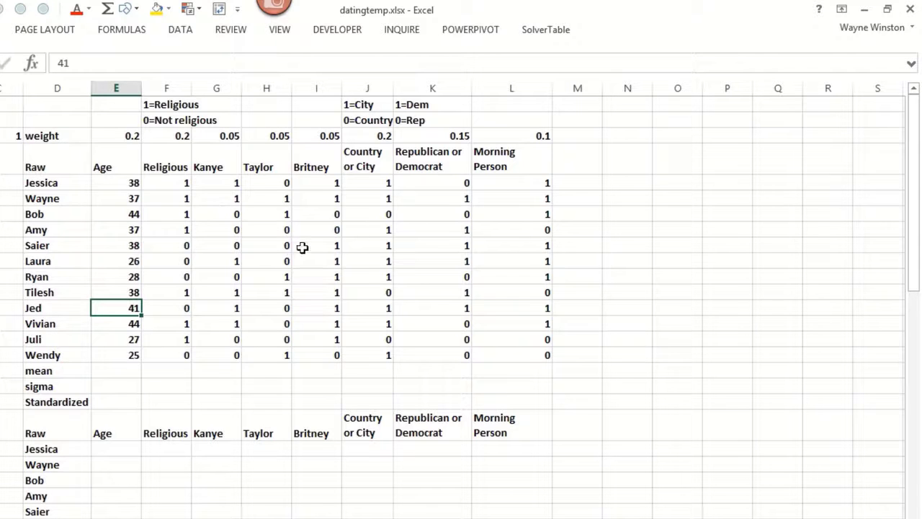
left_click(118, 356)
left_click(117, 214)
left_click(115, 354)
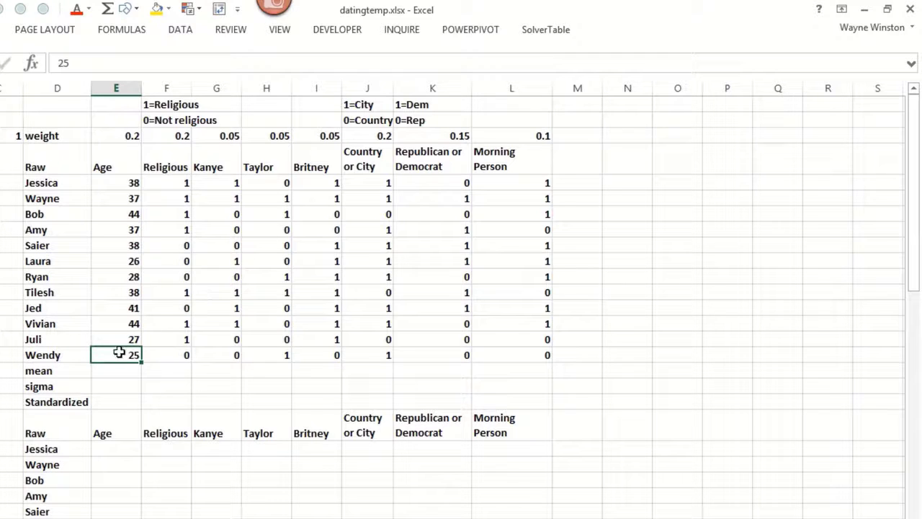
- Compare several raw ages with one another and with the mean and Standardized rows of the Age column
left_click(126, 373)
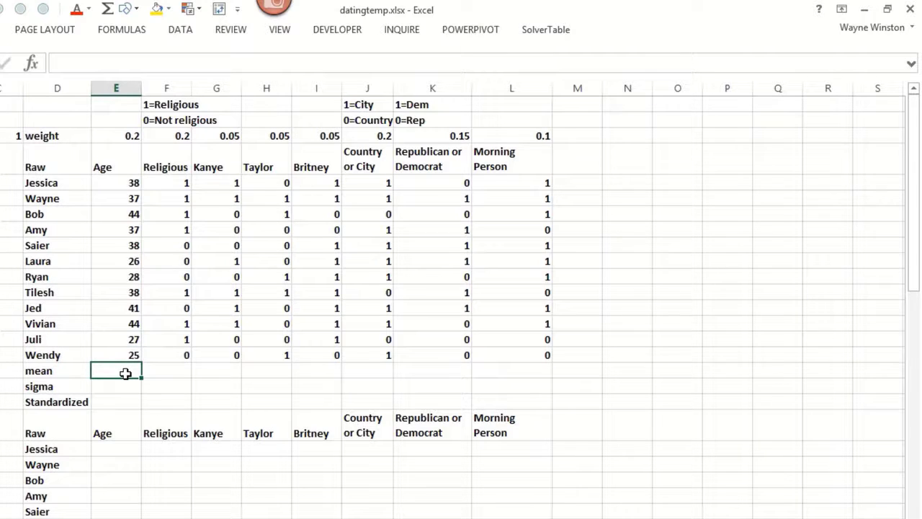
left_click(108, 229)
left_click(113, 204)
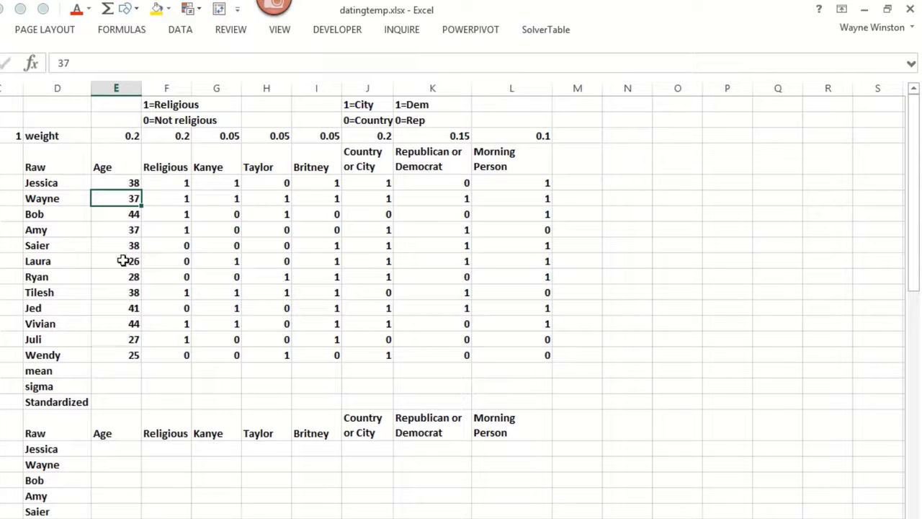
left_click(113, 328)
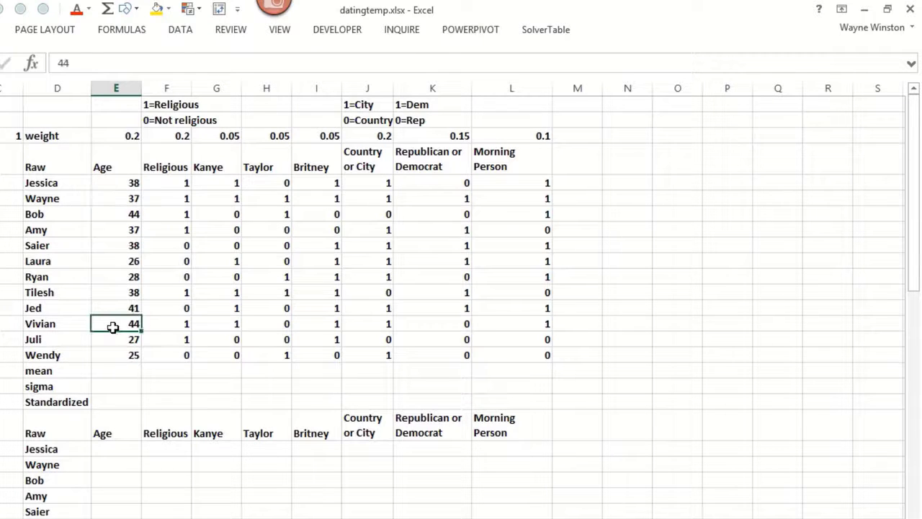
left_click(116, 372)
left_click(116, 396)
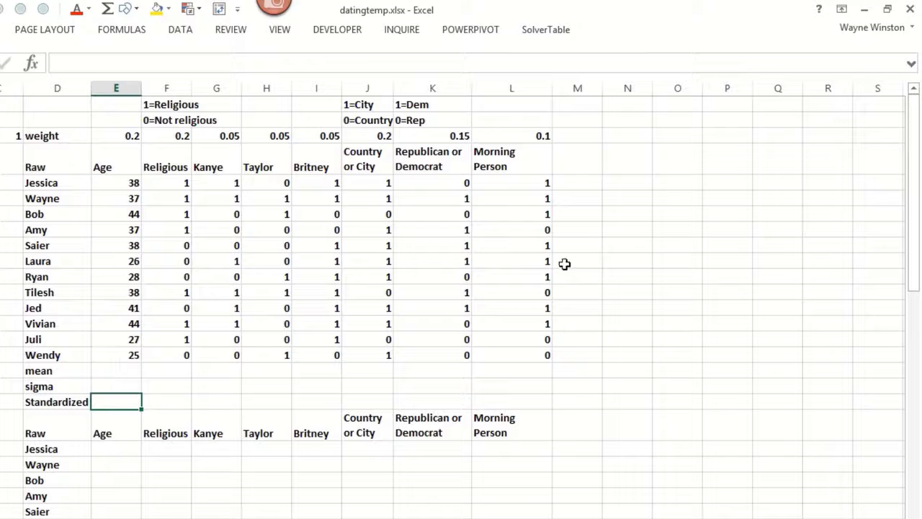
- Enter the label "z score" in N9 and the numerator text "value-mean" one row higher in column O
left_click(643, 249)
type("z score")
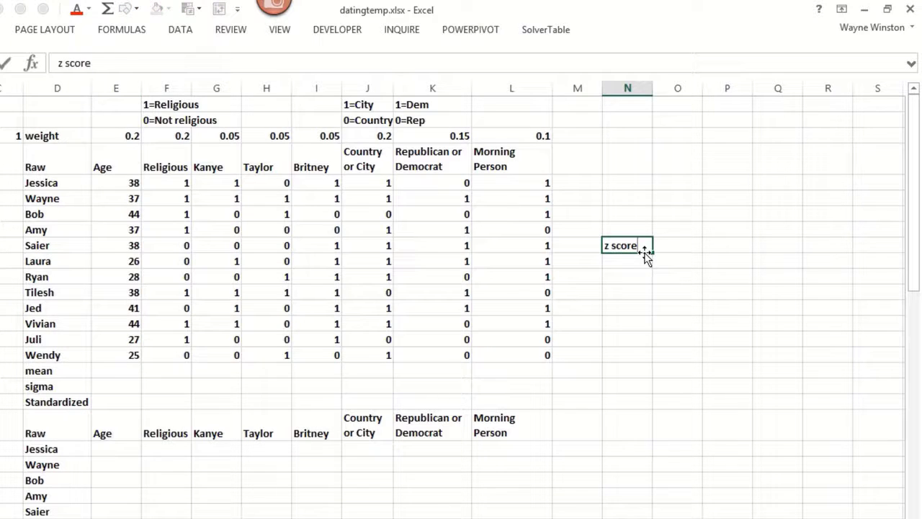
key("Up")
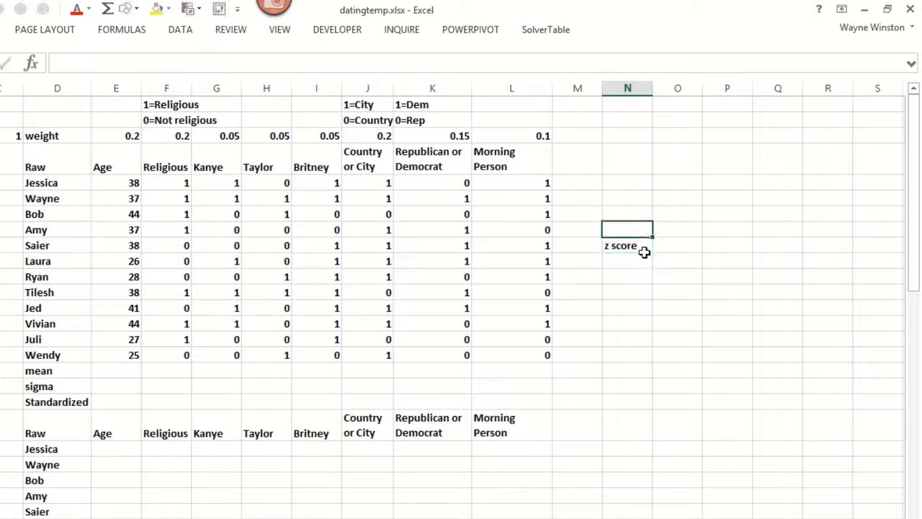
key("Right")
type("value")
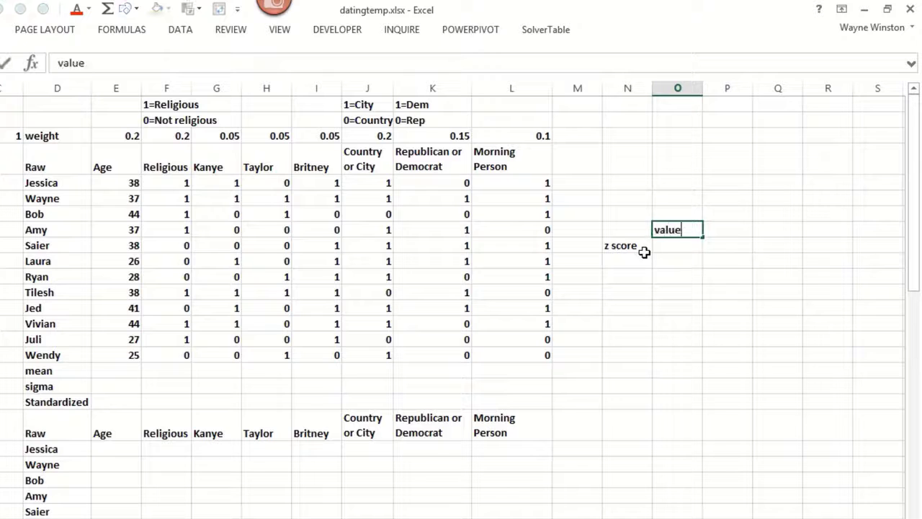
type("-mean")
key("Return")
- Complete the z-score note in column O with a dashed division line beside the label and "sd dev" beneath it
type("'--")
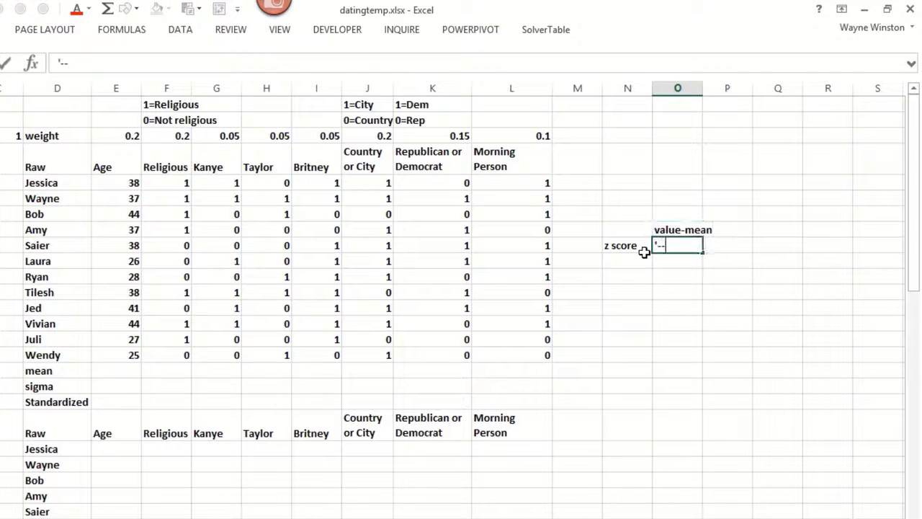
type("-------------")
key("Return")
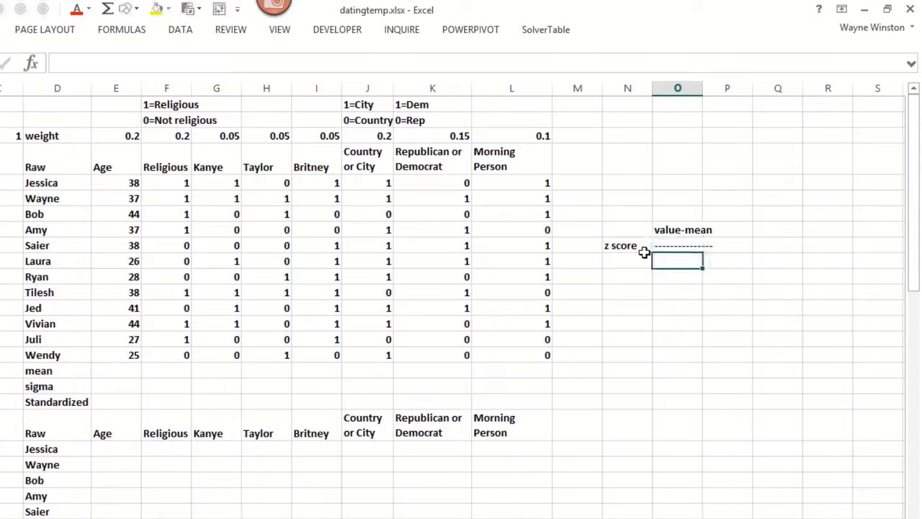
type("sd dev")
key("Return")
left_click(611, 283)
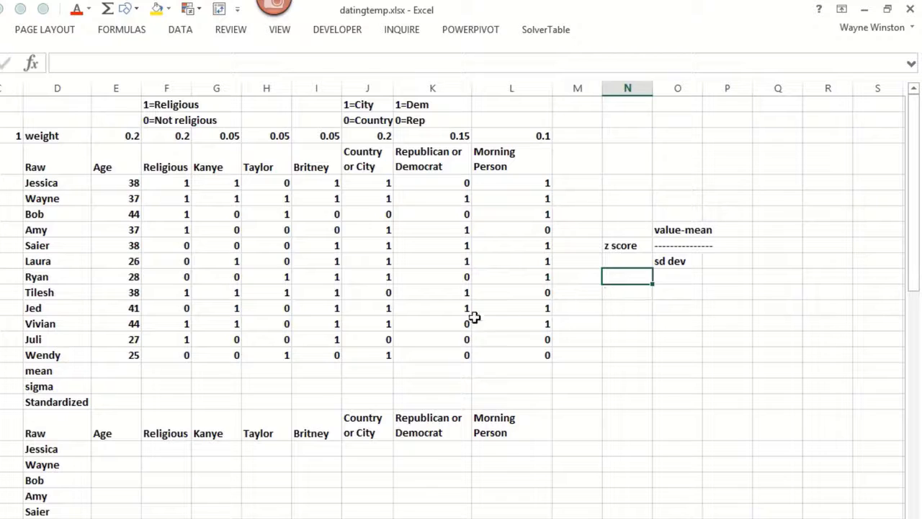
- Average the raw ages E5:E16 in the mean row, fill the formula across through Morning Person, and check the copied means
left_click(114, 371)
type("=average(")
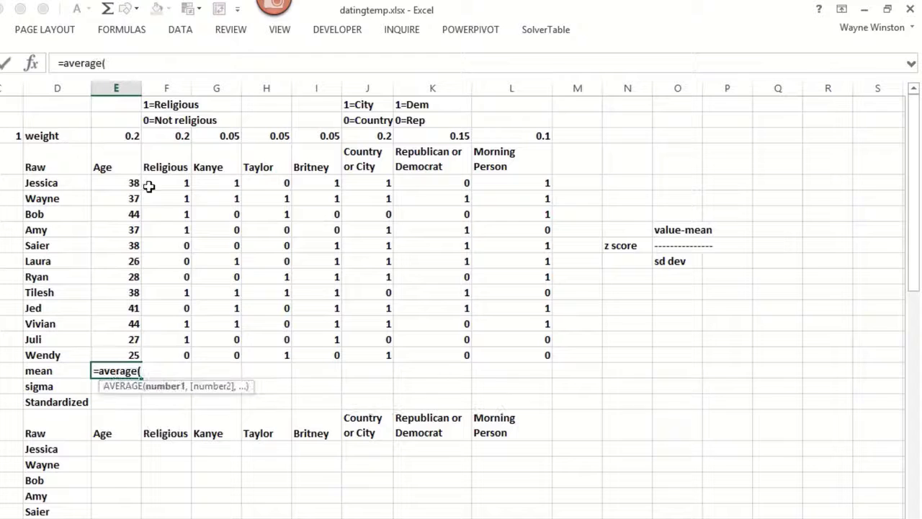
left_click_drag(127, 183, 113, 360)
key("Return")
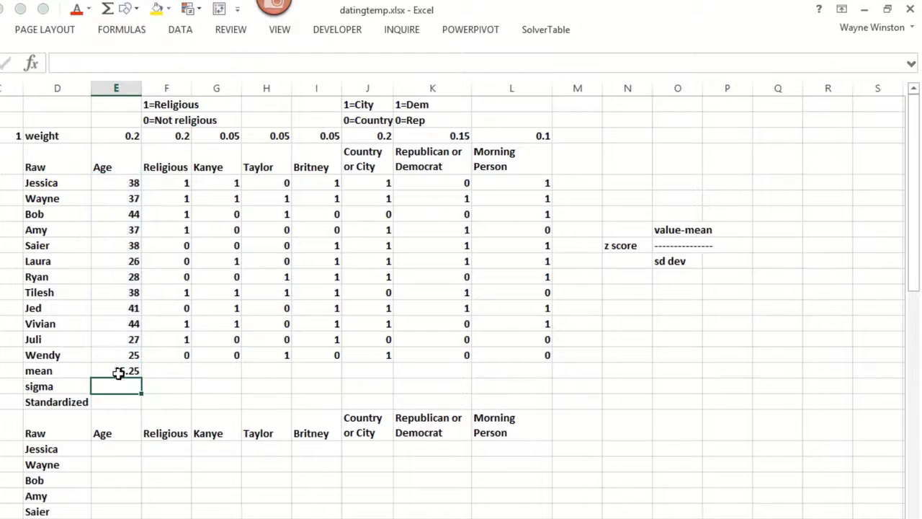
left_click(131, 371)
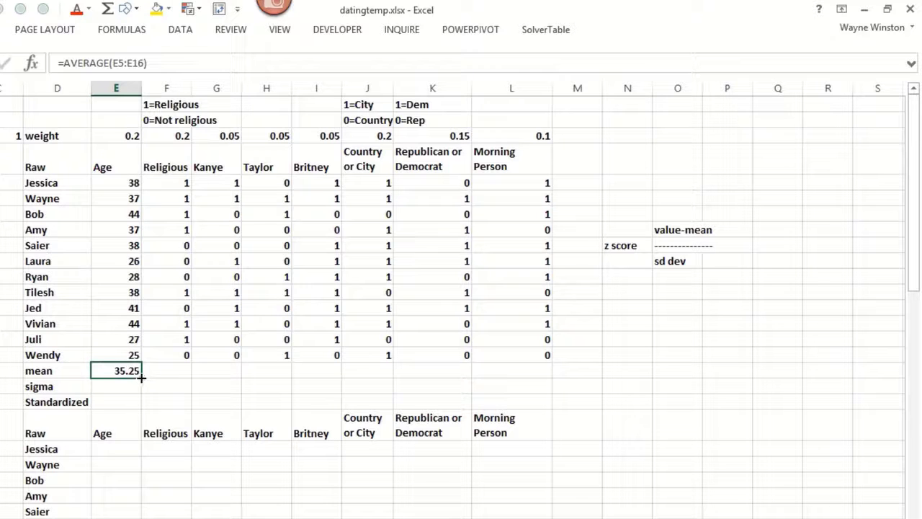
left_click_drag(141, 376, 548, 383)
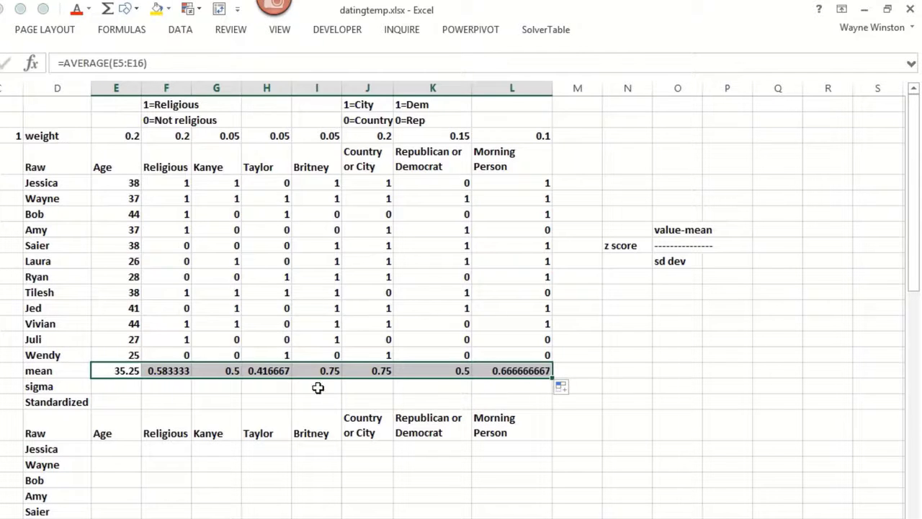
left_click(165, 389)
left_click(169, 372)
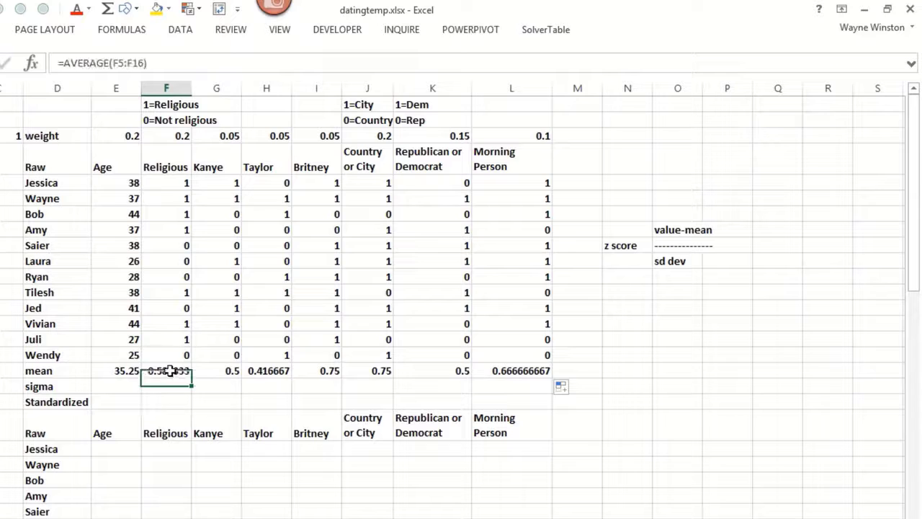
left_click(326, 370)
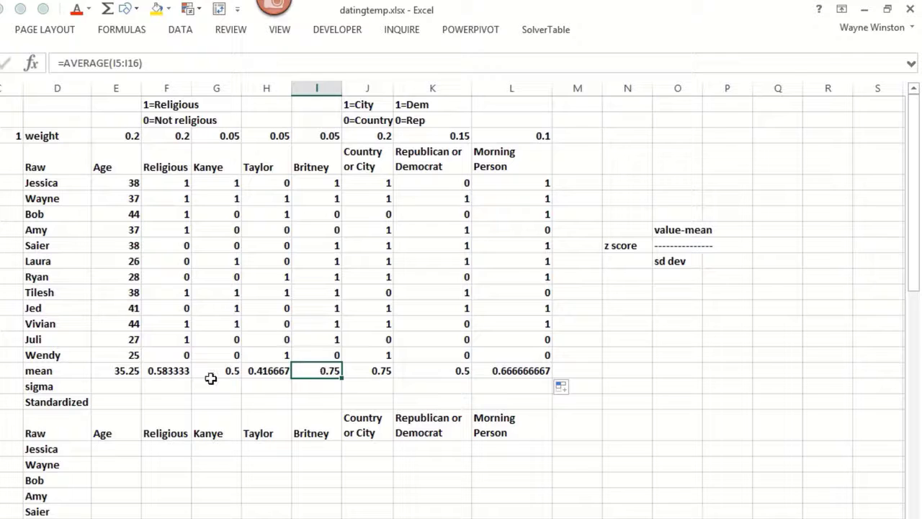
- Compute the standard deviation of E5:E16 with STDEV in the sigma row, fill it across through Morning Person, and check the results
left_click(108, 384)
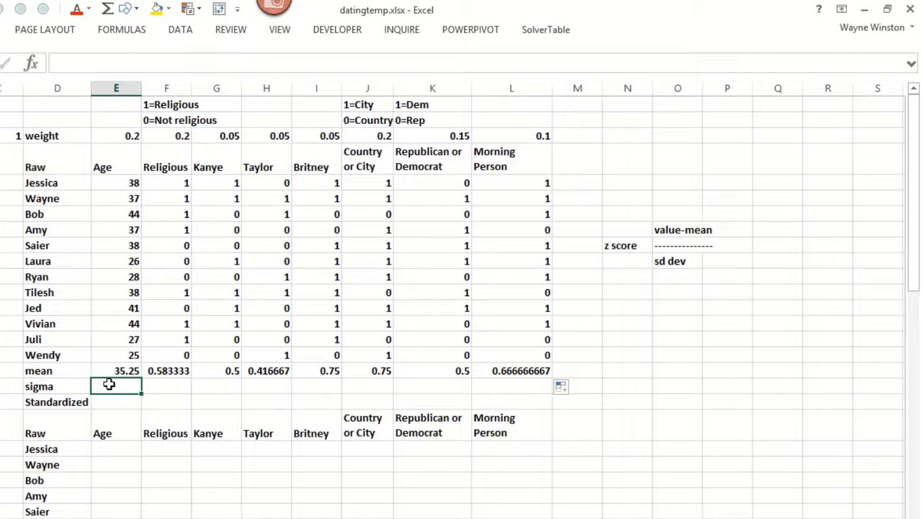
type("=stdev(")
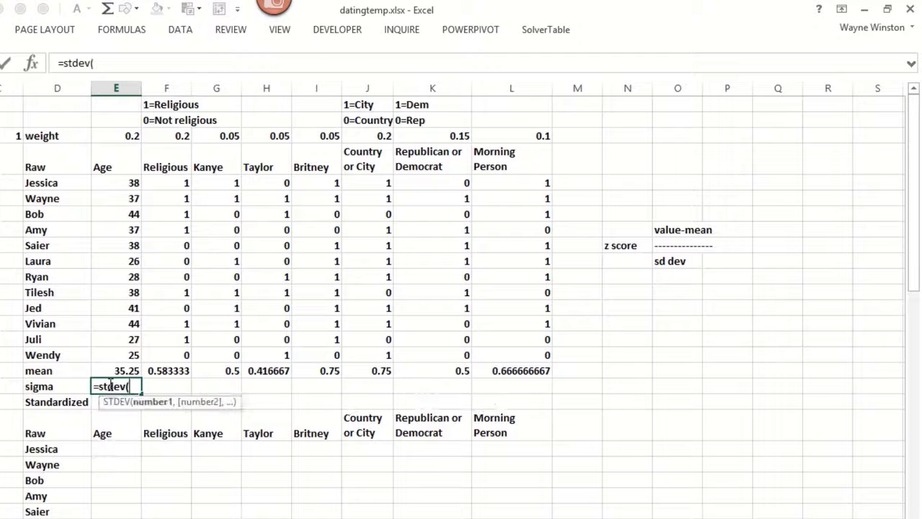
left_click_drag(108, 180, 114, 350)
key("Return")
left_click(125, 386)
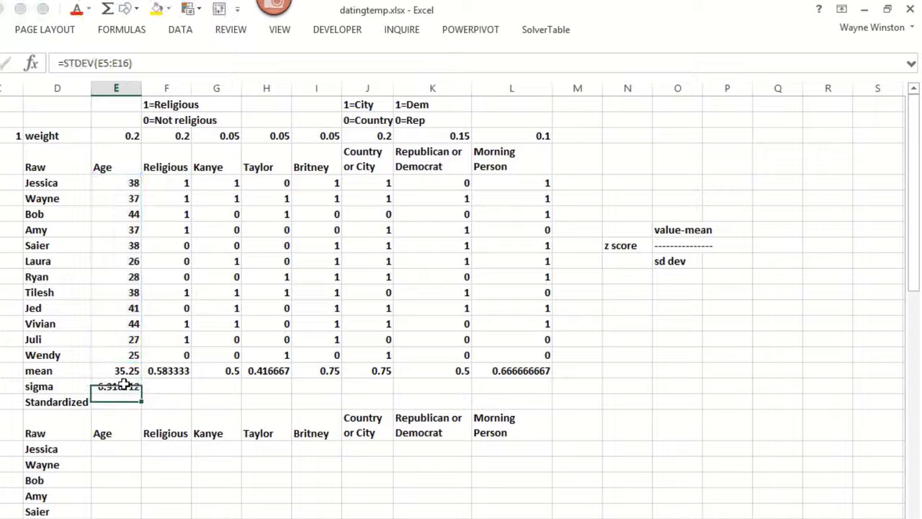
left_click_drag(142, 394, 531, 389)
left_click(216, 402)
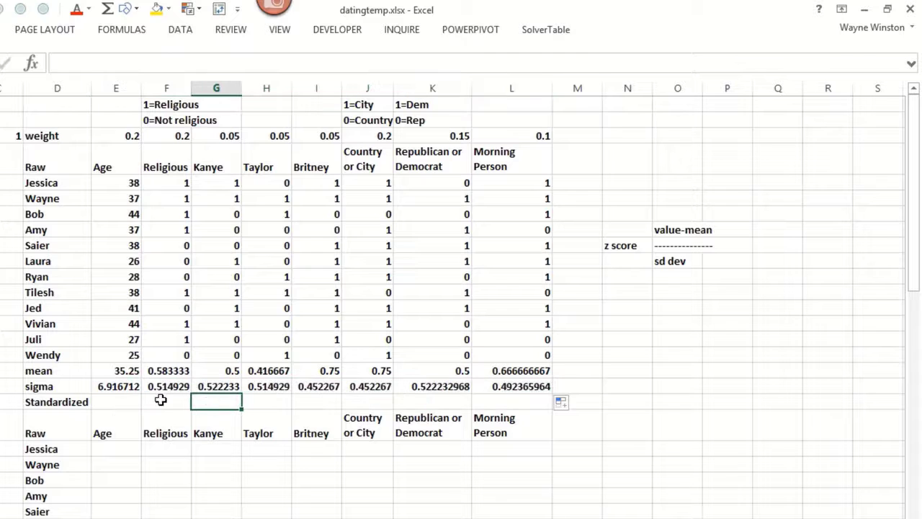
left_click(116, 387)
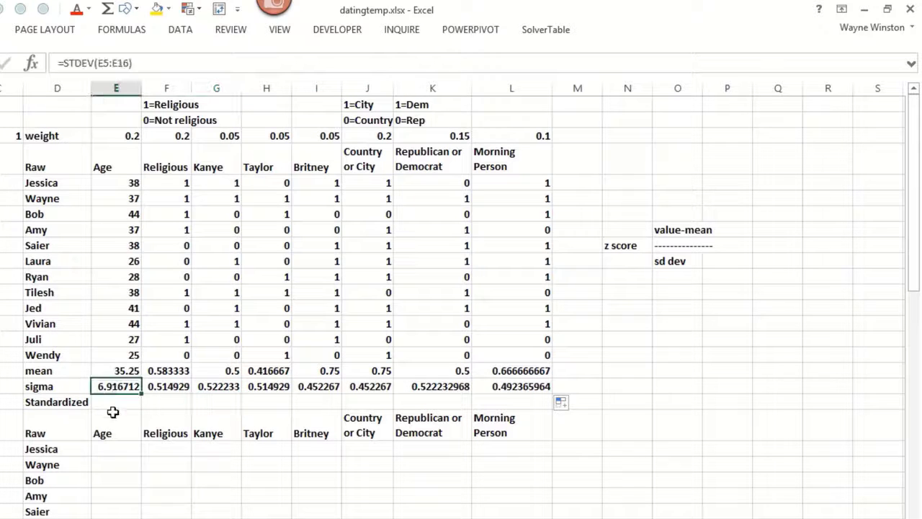
left_click(106, 448)
left_click(209, 387)
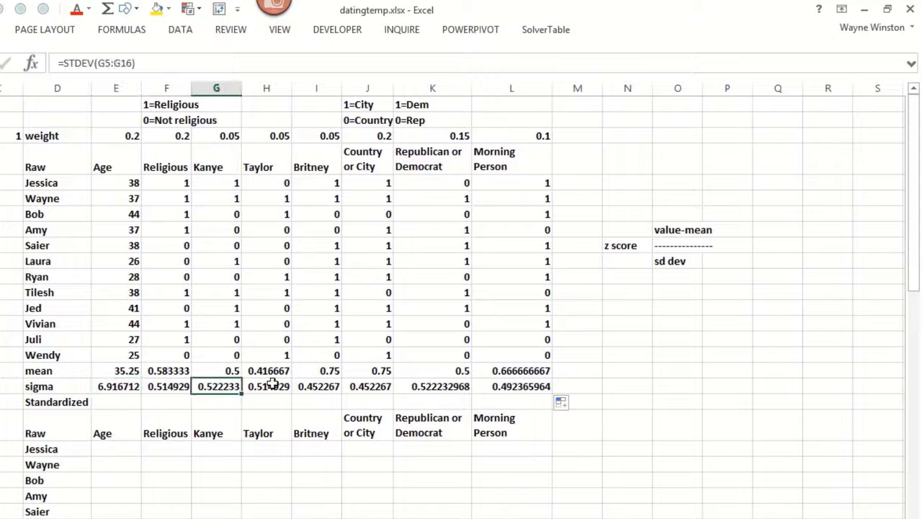
left_click(323, 386)
- Standardize the first person's age in the lower table with =(E5-E$17)/E$18, locking the mean and sigma rows
left_click(125, 448)
type("=")
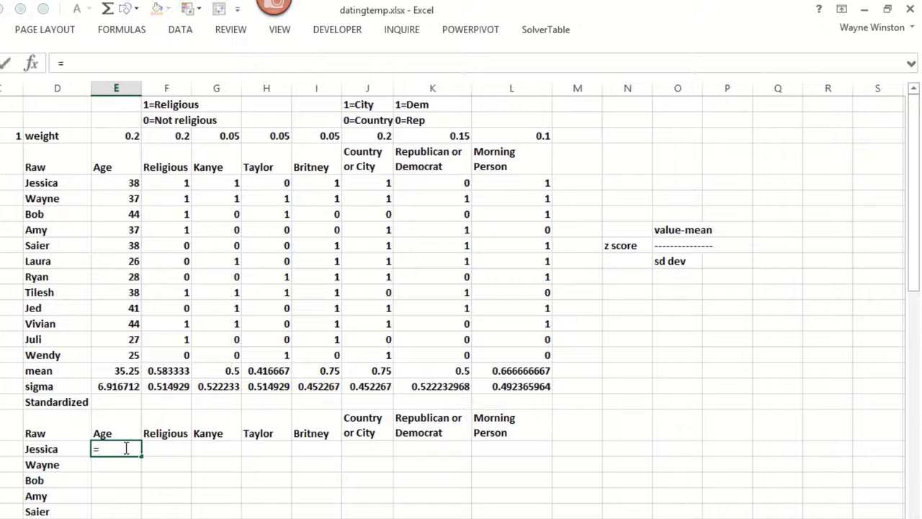
type("(")
left_click(122, 183)
type("-")
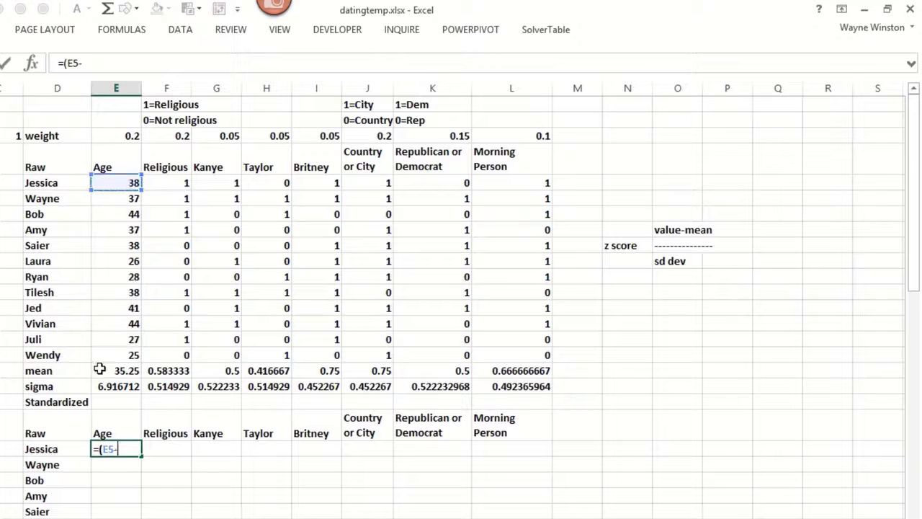
left_click(107, 371)
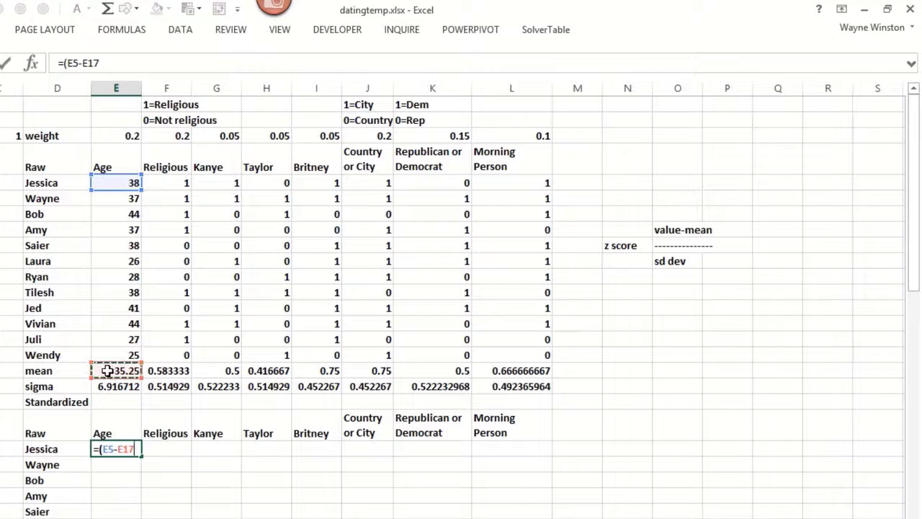
key("F4")
key("F4")
type("/")
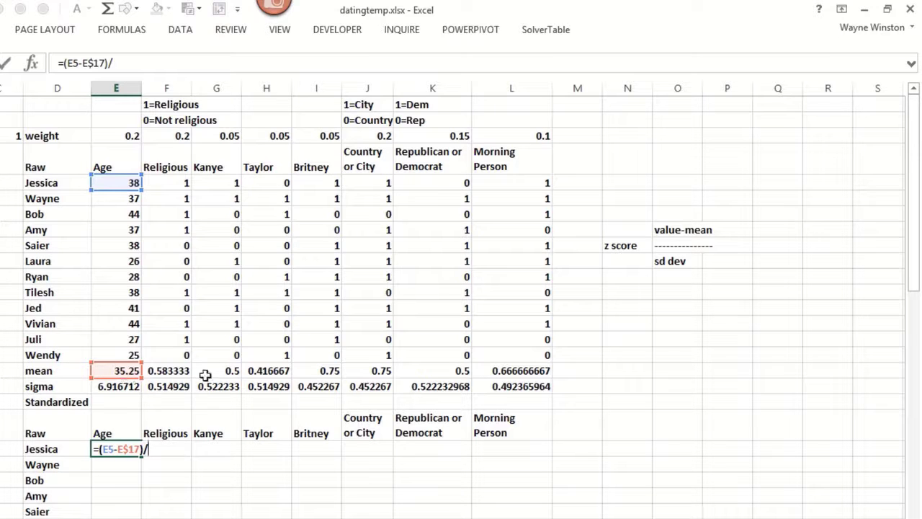
left_click(115, 386)
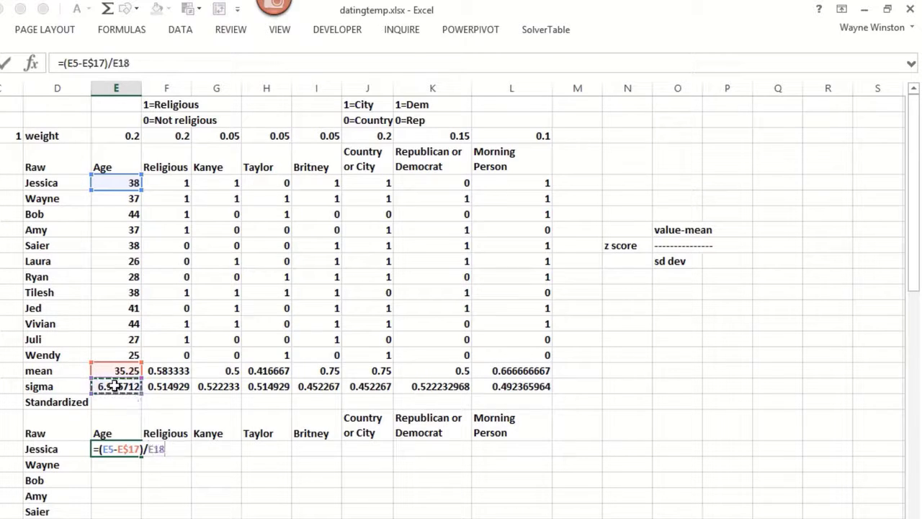
key("F4")
key("F4")
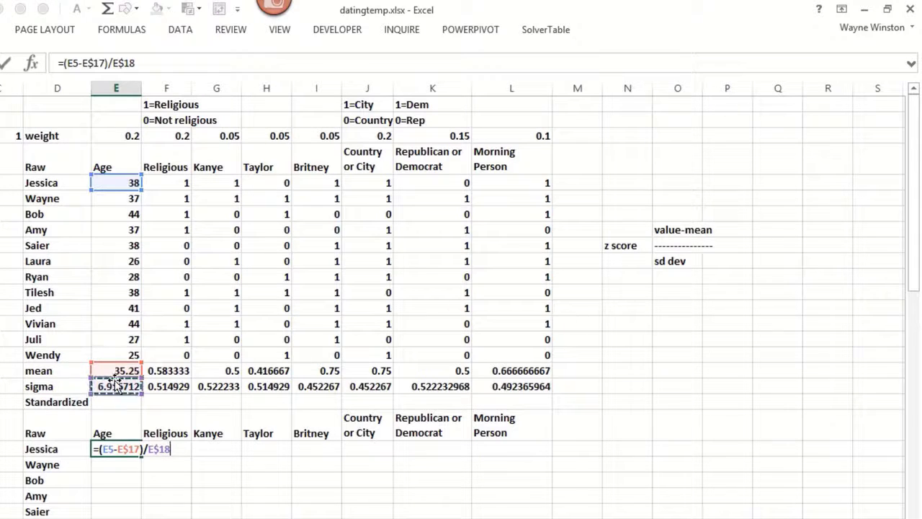
key("Return")
key("Up")
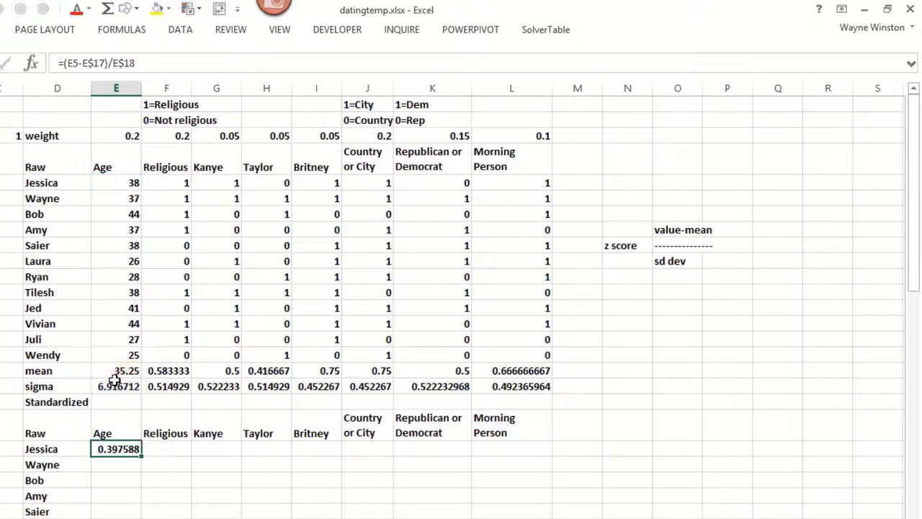
- Copy the z-score formula across all eight attributes, Age through Morning Person, and down to the last person in the standardized table
key("ctrl+c")
key("shift+Right")
key("shift+Right")
key("shift+Right")
key("shift+Right")
key("shift+Right")
key("shift+Right")
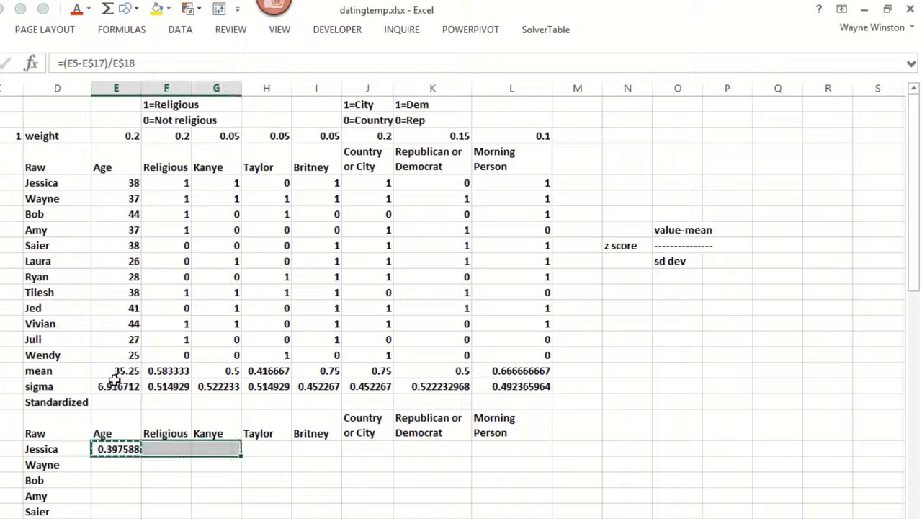
key("shift+Right")
key("shift+Down")
key("shift+Down")
key("shift+Down")
key("shift+Down")
key("shift+Down")
key("shift+Down")
key("shift+Down")
key("shift+Down")
key("shift+Down")
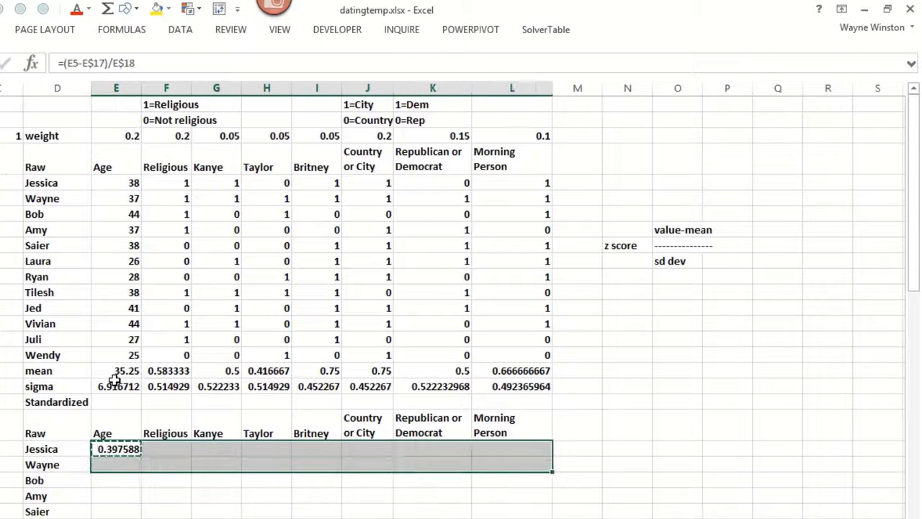
key("shift+Down")
key("shift+Down")
key("shift+Down")
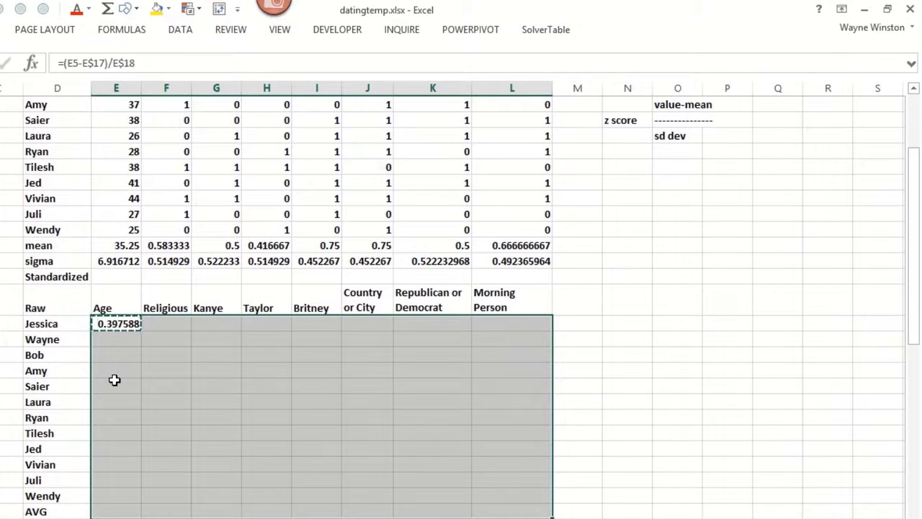
key("shift+Up")
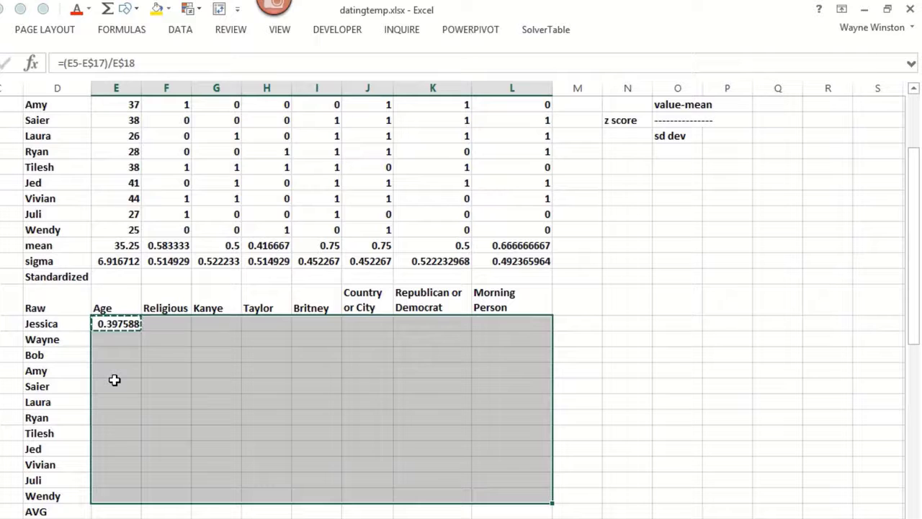
key("ctrl+v")
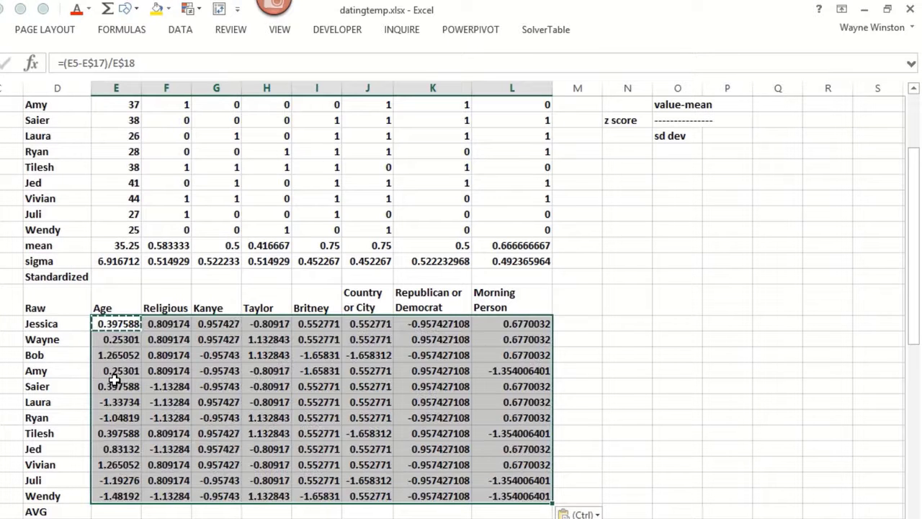
- Average the standardized ages E21:E32 in the AVG row and fill the formula across through Morning Person
key("Down")
key("Down")
key("Down")
key("Down")
key("Down")
key("Down")
key("Down")
key("Down")
key("Down")
key("Down")
key("Down")
key("Down")
key("Down")
key("Down")
key("Up")
key("Up")
type("=average")
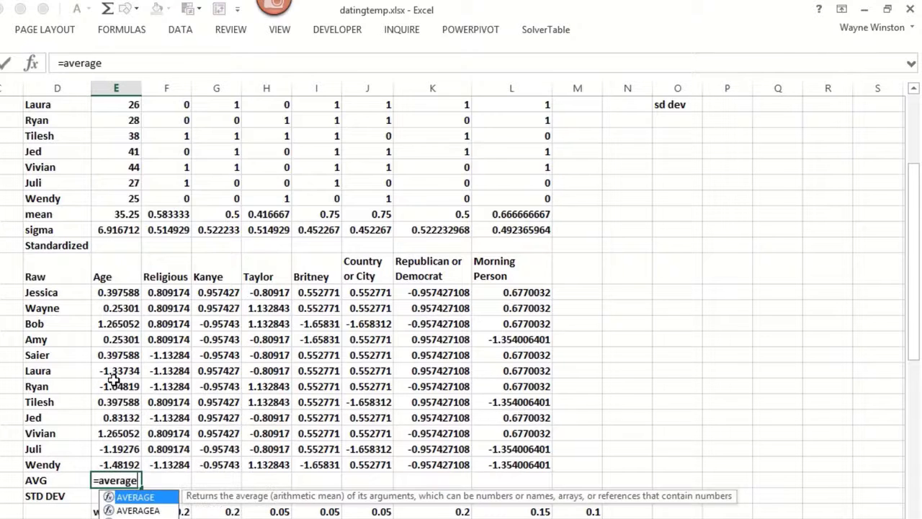
type("(")
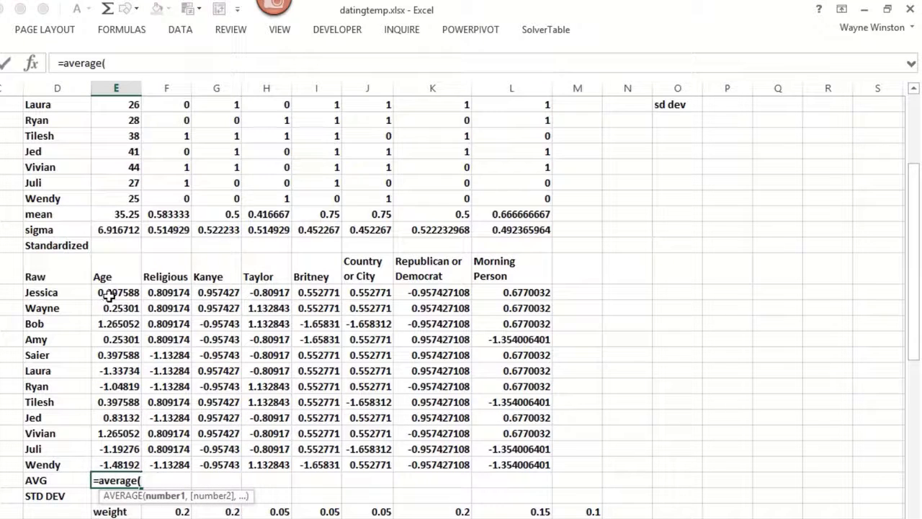
left_click_drag(108, 294, 113, 458)
key("Return")
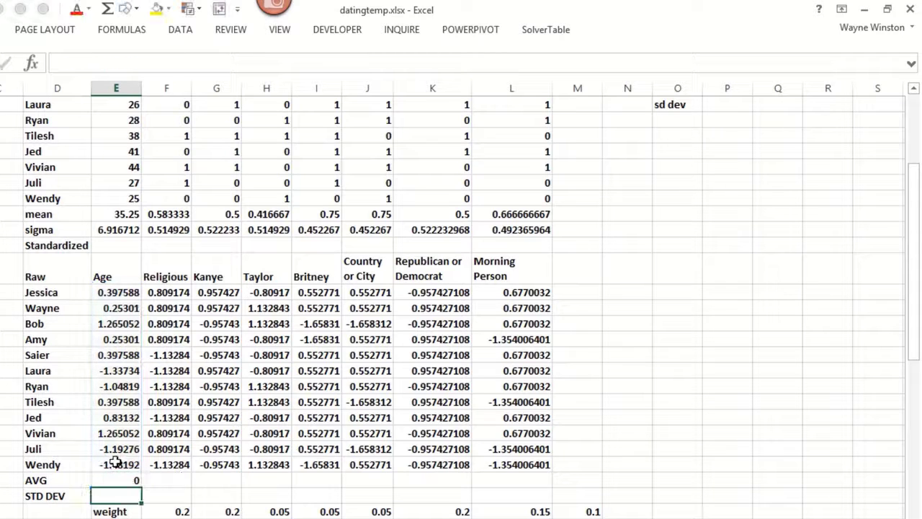
left_click(134, 481)
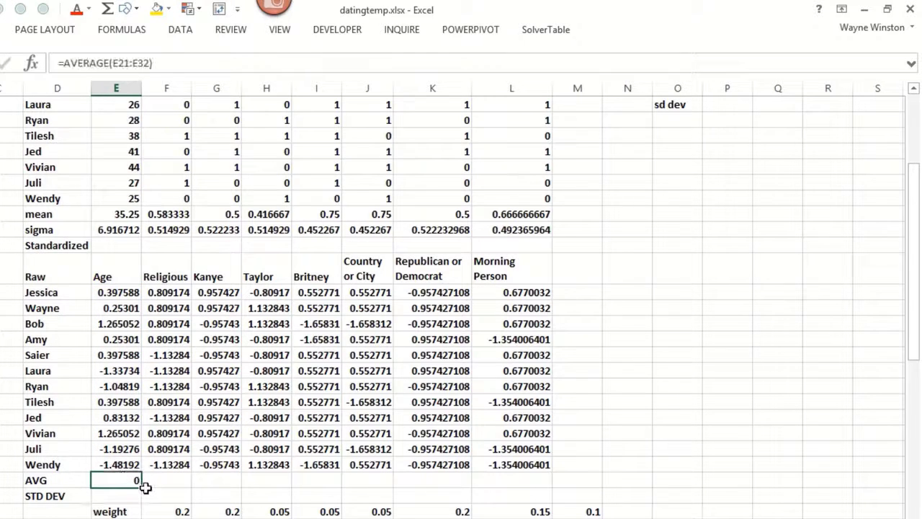
left_click_drag(144, 489, 537, 495)
- Compute the standard deviation of E21:E32 with STDEV in the STD DEV row and fill it across through Morning Person
left_click(110, 494)
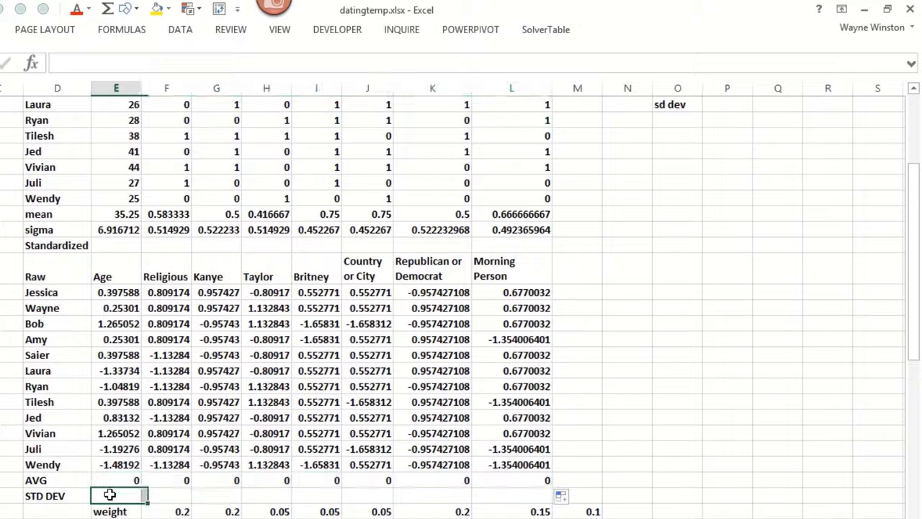
type("=stdev")
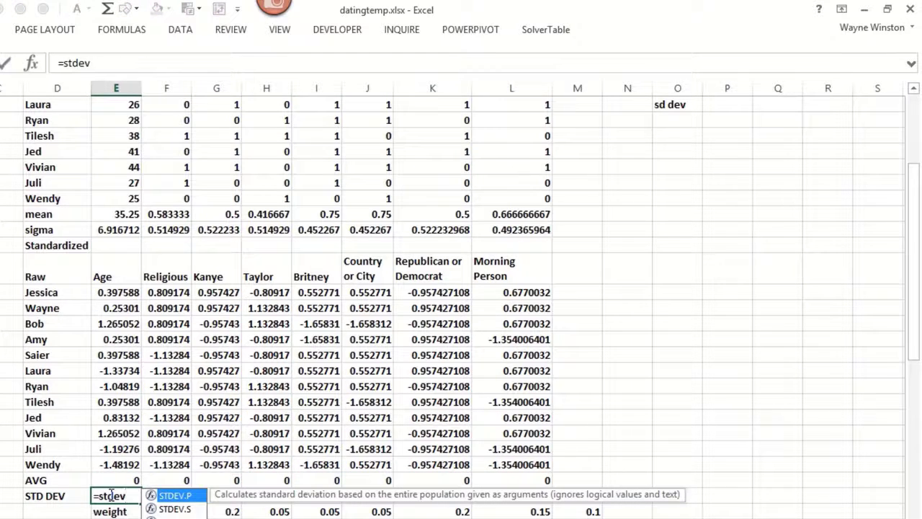
type("(")
left_click_drag(105, 292, 119, 467)
key("Return")
left_click(130, 495)
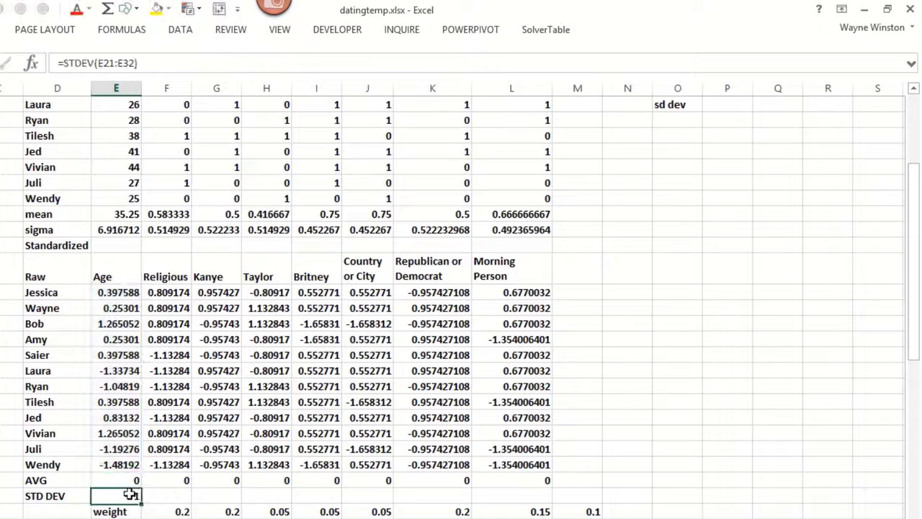
left_click_drag(142, 503, 522, 500)
- Examine the weight row, the lookupcolumn numbers and the empty People comparison rows below the standardized table
left_click(596, 425)
key("Down")
key("Down")
key("Down")
key("Down")
key("Down")
key("Down")
key("Down")
key("Down")
key("Down")
key("Down")
key("Down")
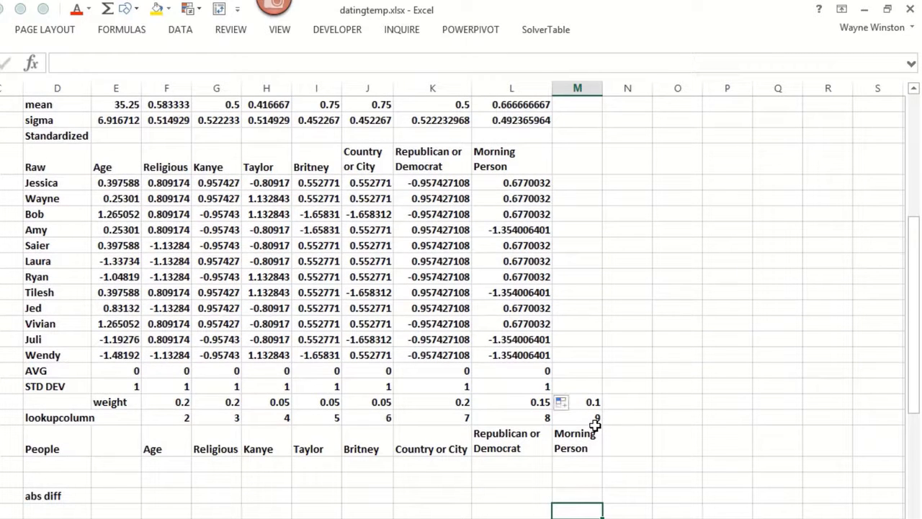
key("Left")
key("Left")
key("Left")
key("Left")
key("Left")
key("Left")
key("Left")
key("Left")
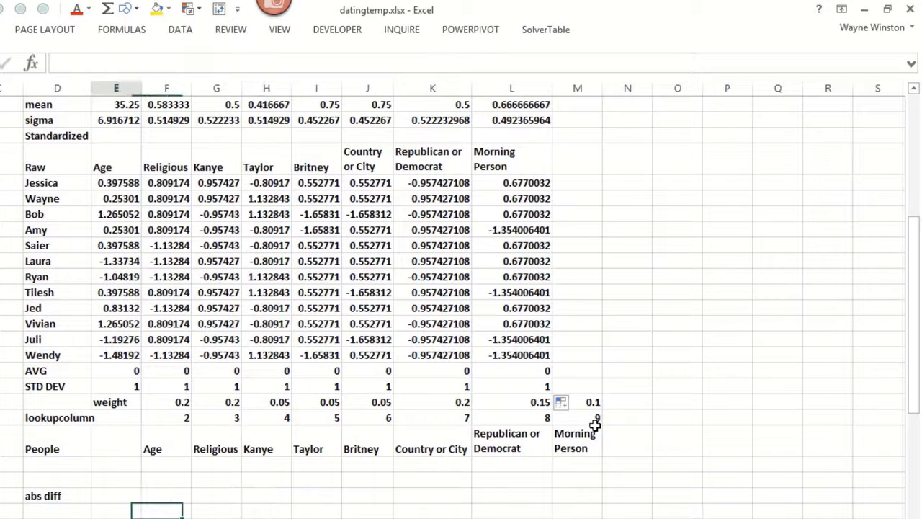
key("Left")
key("Left")
key("Up")
key("Up")
key("Up")
key("Right")
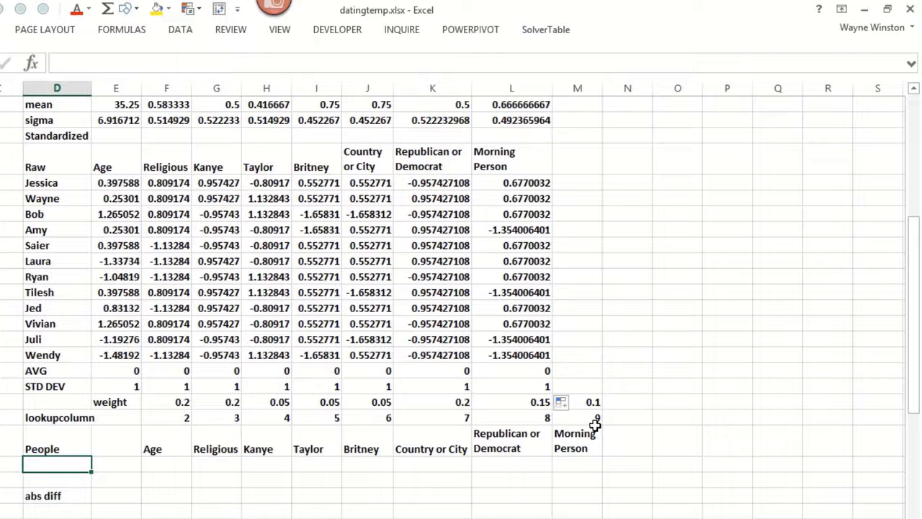
key("Right")
key("Right")
key("Right")
key("Left")
key("Left")
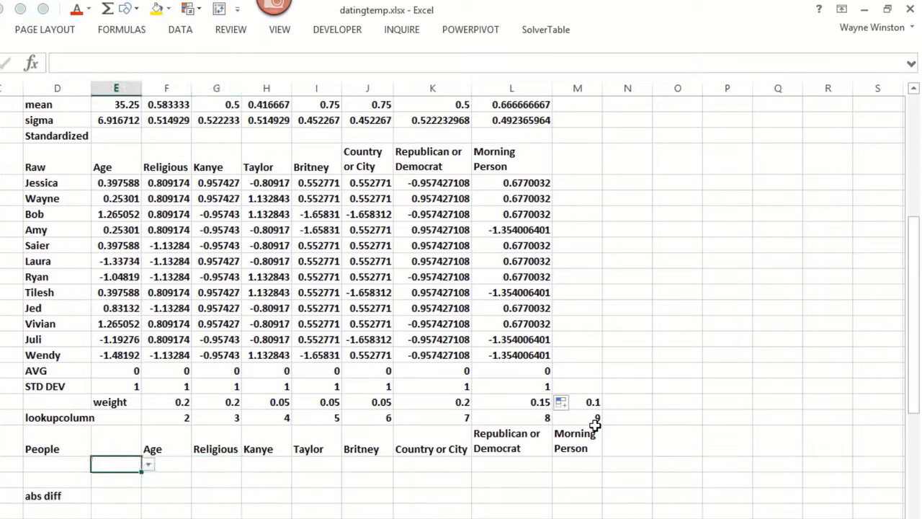
key("Down")
key("Down")
key("Right")
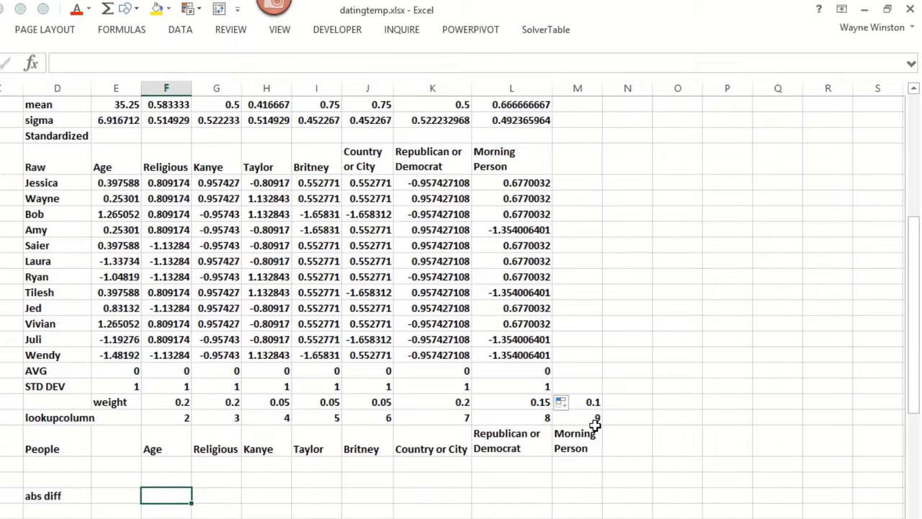
- Review the weighted abs diff row and the list of people below it, and look back over the standardized table
key("Page_Down")
key("Up")
key("Up")
key("Up")
key("Up")
key("Up")
key("Up")
key("Up")
key("Up")
key("Up")
key("Up")
key("Up")
key("Up")
key("Up")
key("Up")
key("Up")
key("Up")
key("Up")
key("Up")
key("Up")
key("Up")
key("Up")
key("Up")
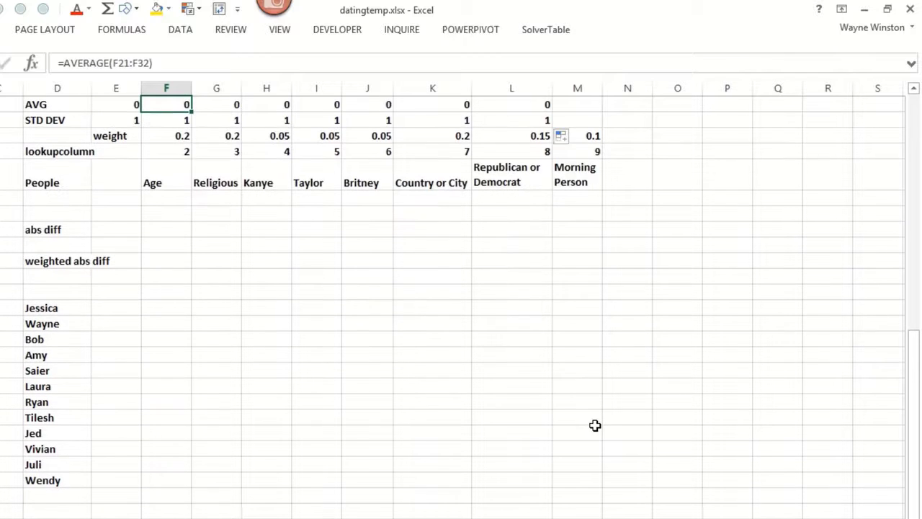
key("Up")
key("Up")
key("Up")
key("Up")
key("Up")
key("Up")
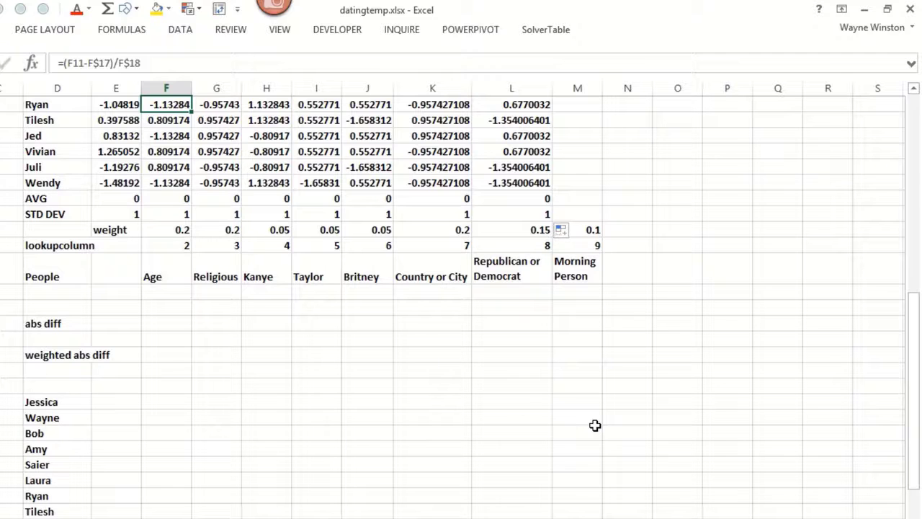
key("Up")
key("Up")
key("Up")
key("Up")
key("Up")
key("Up")
key("Up")
key("Up")
key("Up")
key("Up")
key("Up")
key("Down")
key("Down")
key("Down")
key("Down")
key("Down")
key("Down")
key("Down")
key("Down")
key("Down")
key("Down")
key("Down")
key("Down")
key("Down")
key("Down")
key("Down")
key("Down")
key("Down")
key("Down")
key("Down")
key("Down")
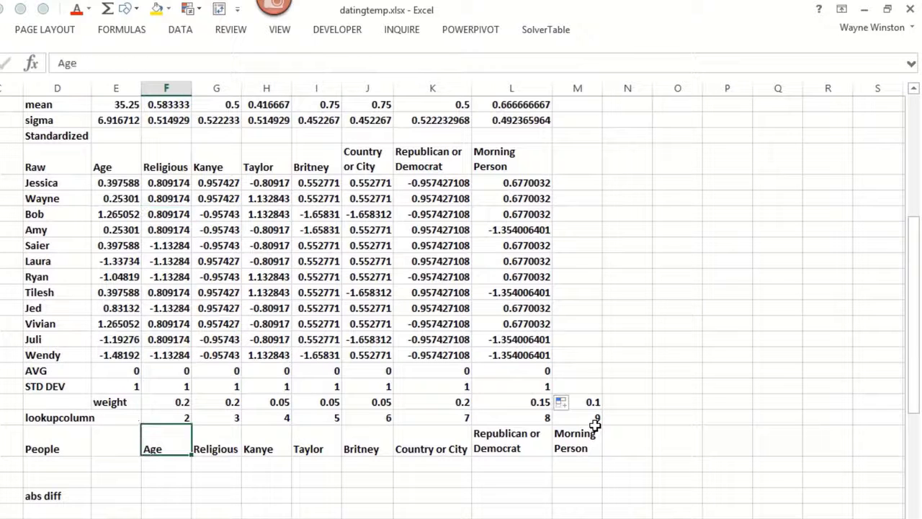
- Add list data validation to the two People cells D38:D39, using the names in =$D$21:$D$32 as the source
key("Down")
key("Left")
key("Left")
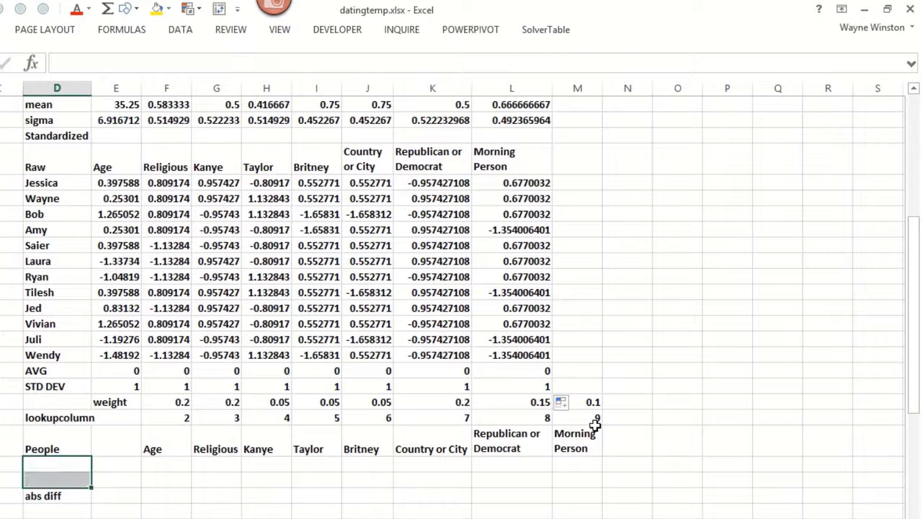
left_click(180, 33)
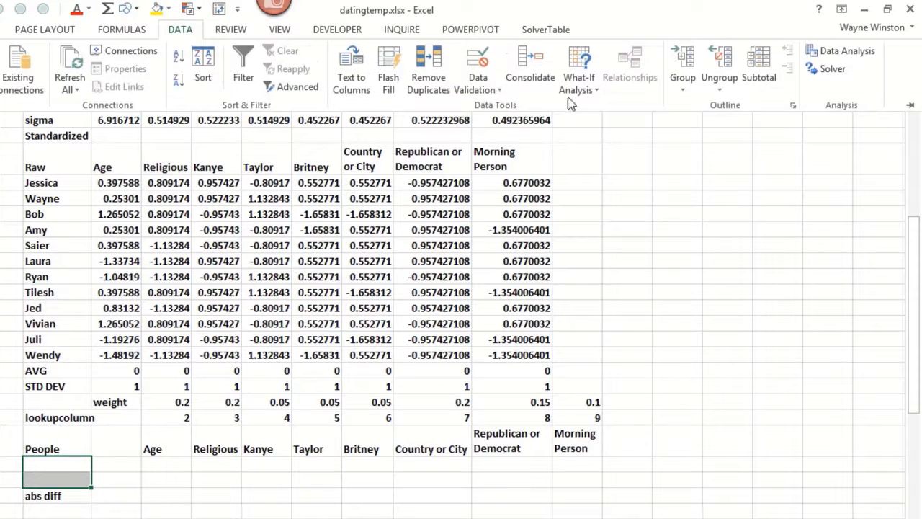
left_click(476, 88)
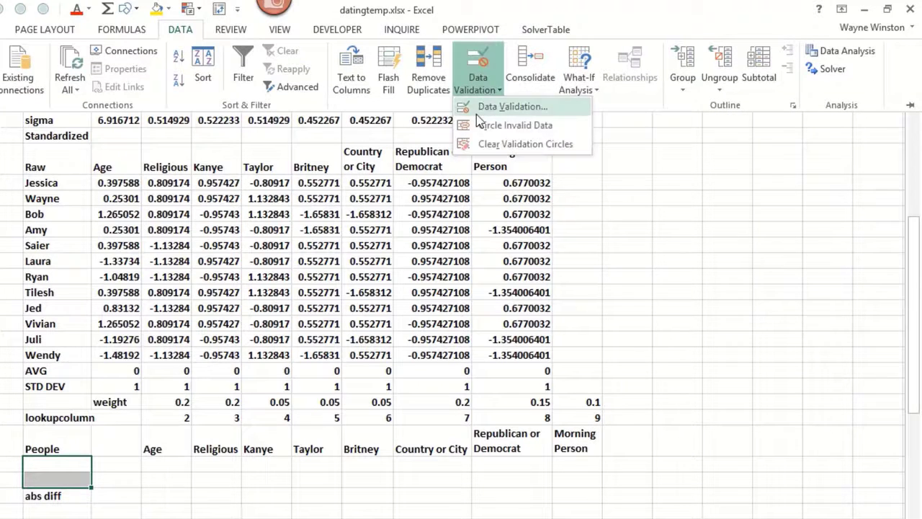
left_click(476, 107)
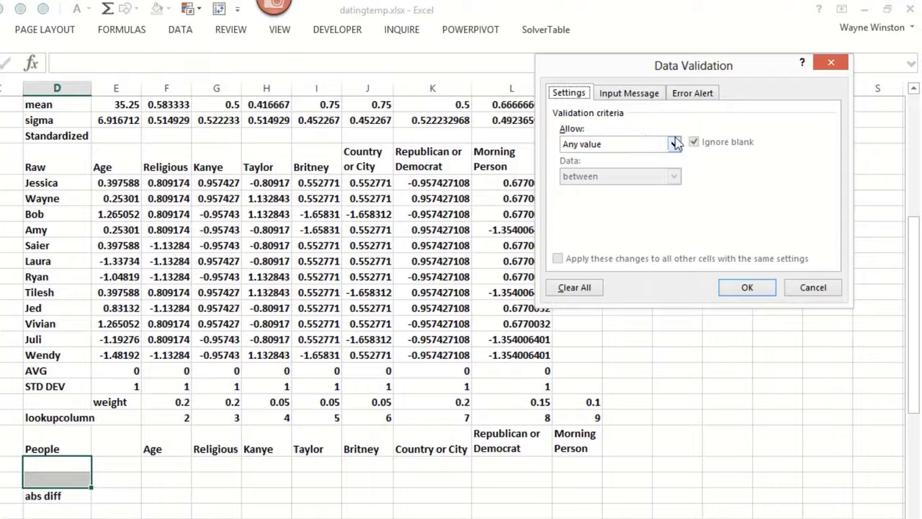
left_click(675, 143)
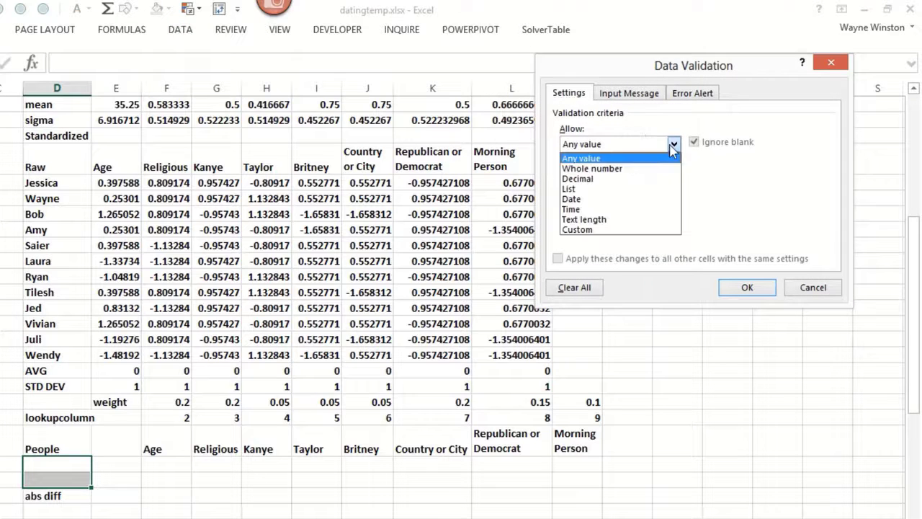
left_click(603, 189)
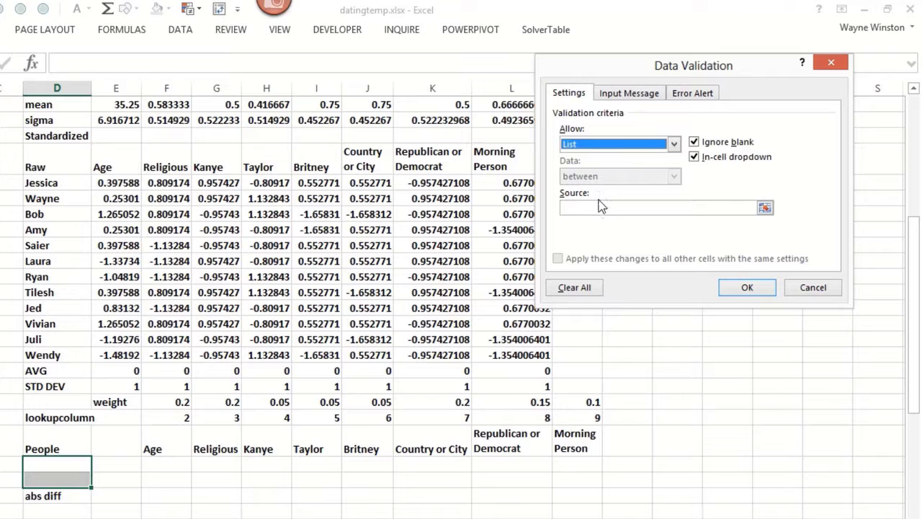
left_click(601, 208)
left_click_drag(63, 183, 40, 360)
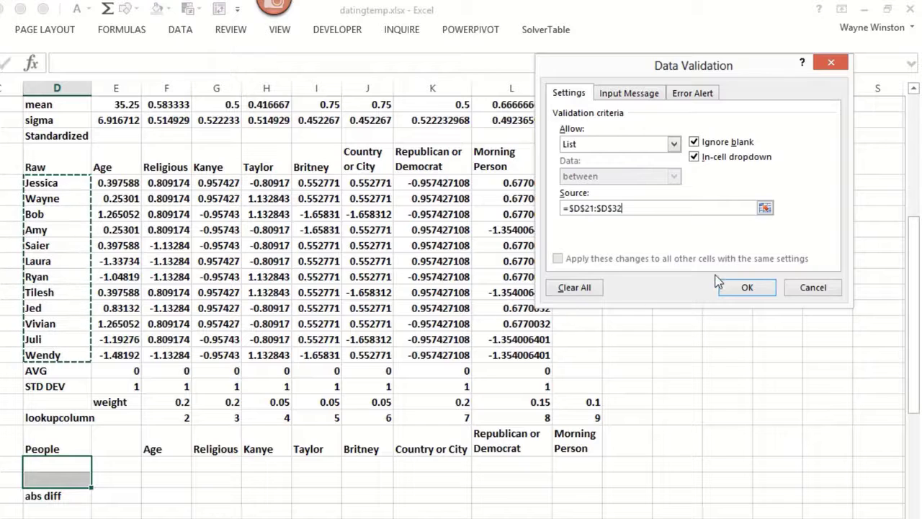
left_click(745, 287)
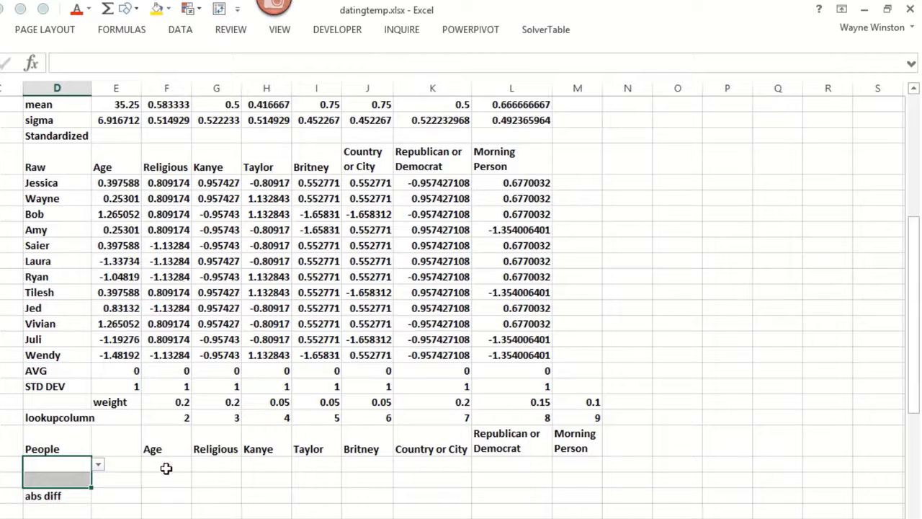
- Choose the table's sixth person in D39 and its third person in D38 from the validation lists
left_click(79, 479)
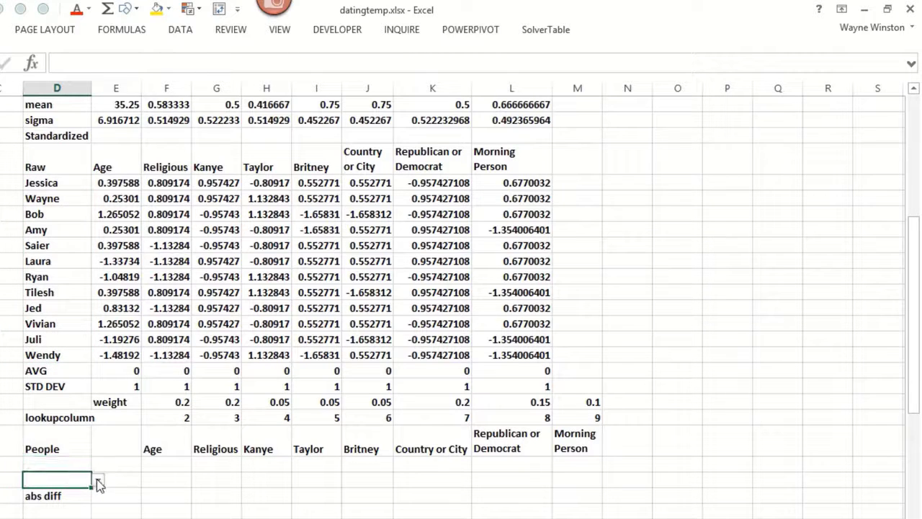
left_click(99, 481)
left_click(49, 447)
left_click(55, 462)
left_click(98, 465)
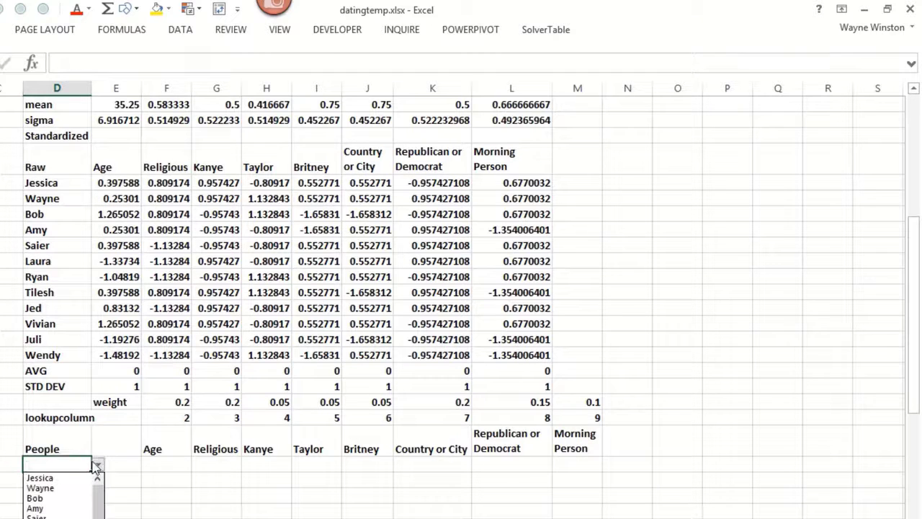
left_click(51, 497)
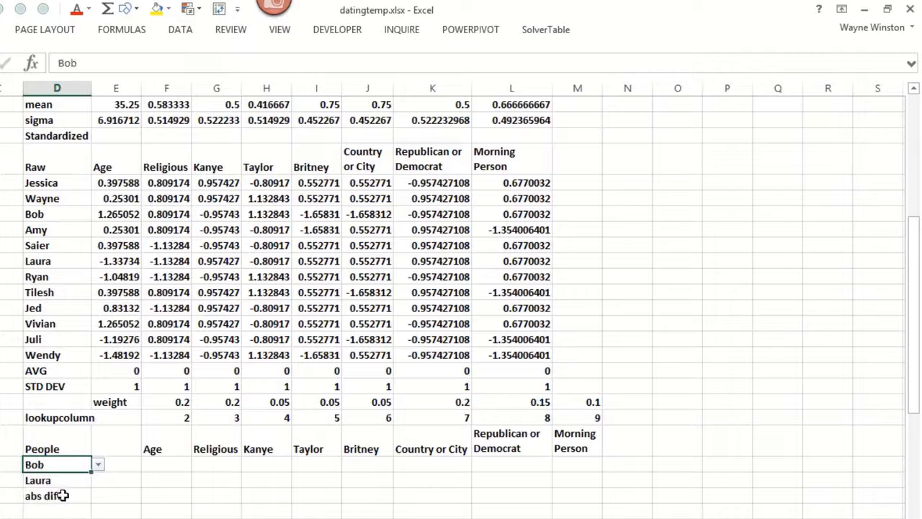
- Review the selected person's row and the lookupcolumn numbers, and fill the standardized lookup table D21:L32 with yellow
left_click(123, 479)
left_click(164, 469)
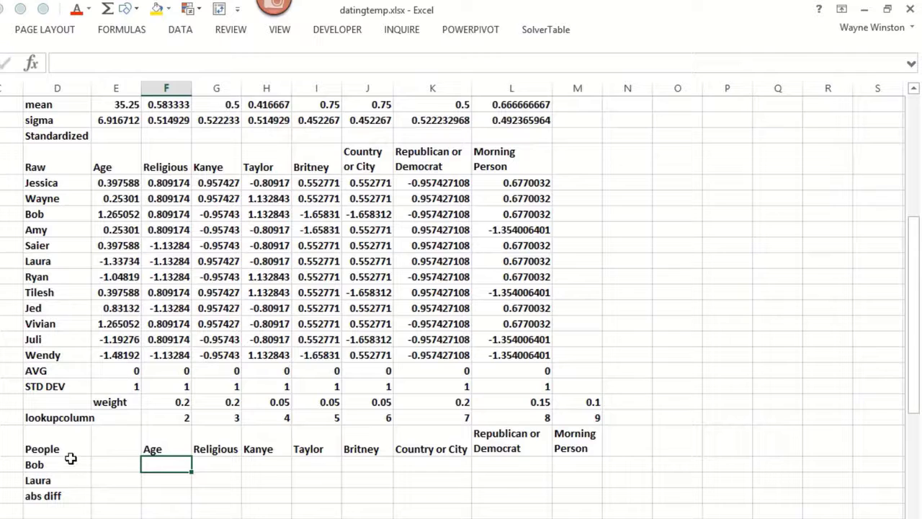
left_click(49, 215)
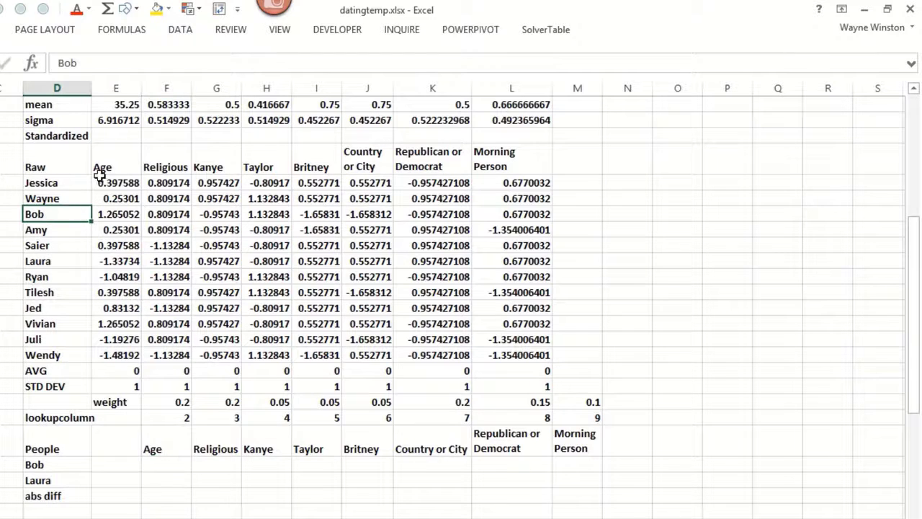
left_click(100, 173)
left_click(207, 441)
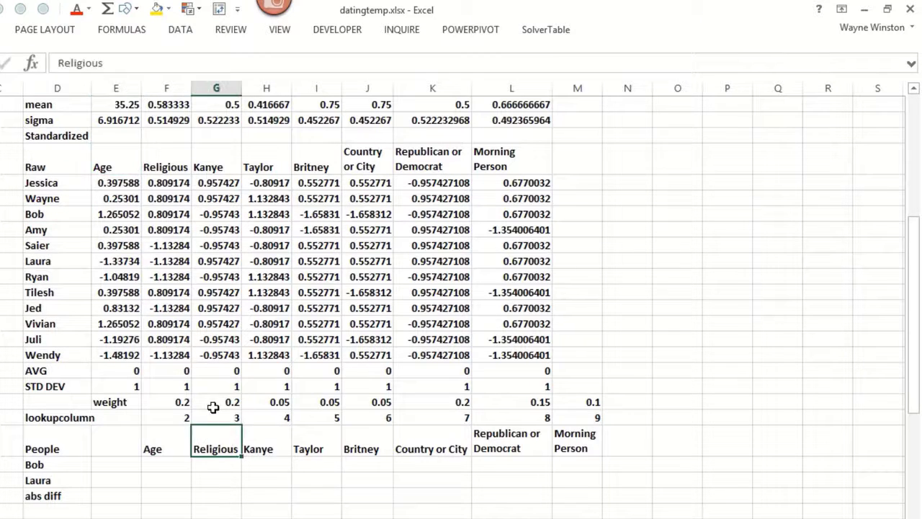
left_click(218, 418)
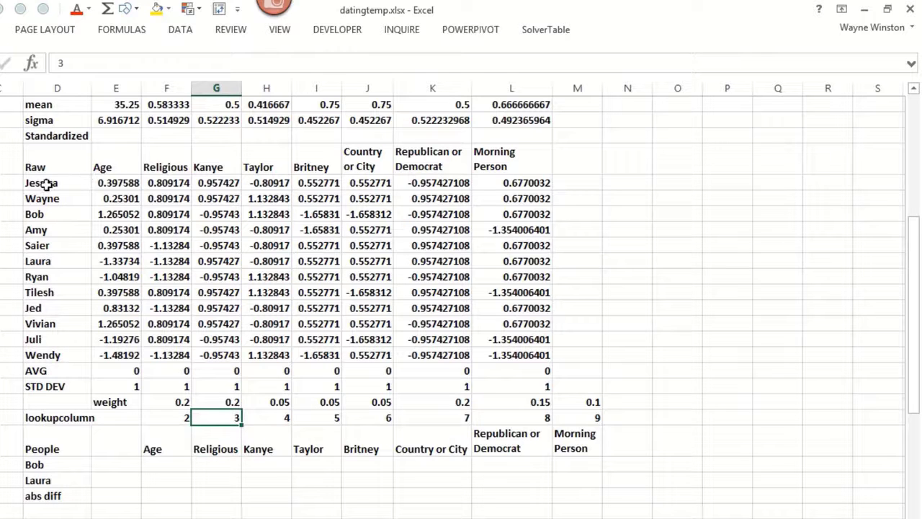
left_click_drag(43, 184, 509, 354)
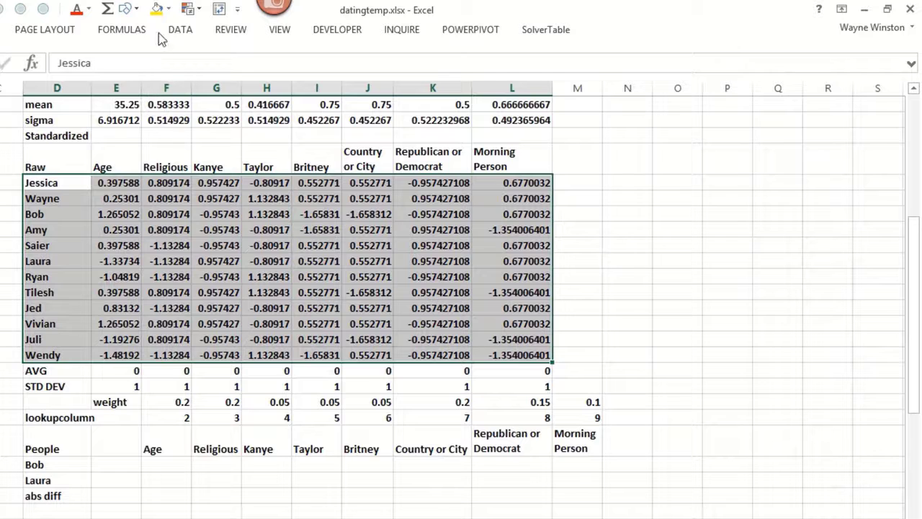
left_click(156, 9)
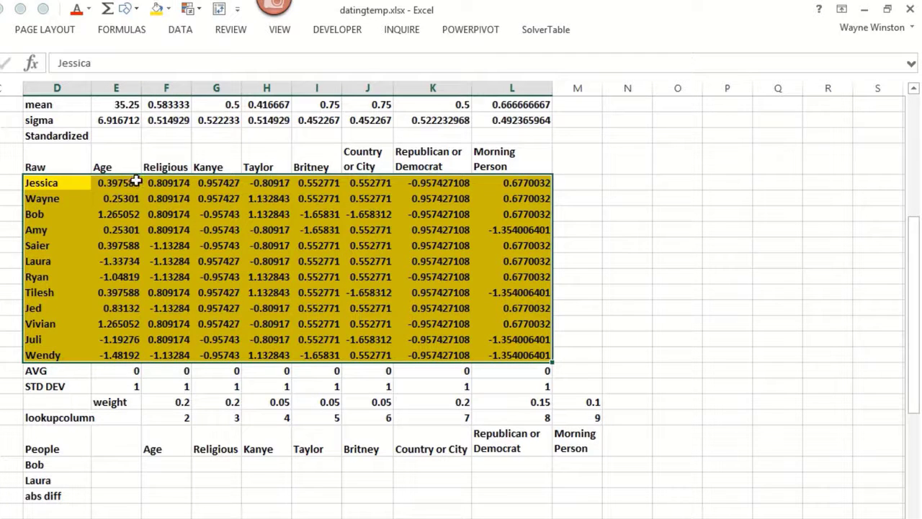
- Enter =VLOOKUP($D38,$D$21:$L$32,F$36,FALSE) in F38 to look up the first selected person's standardized Age
left_click(156, 466)
type("=vlook")
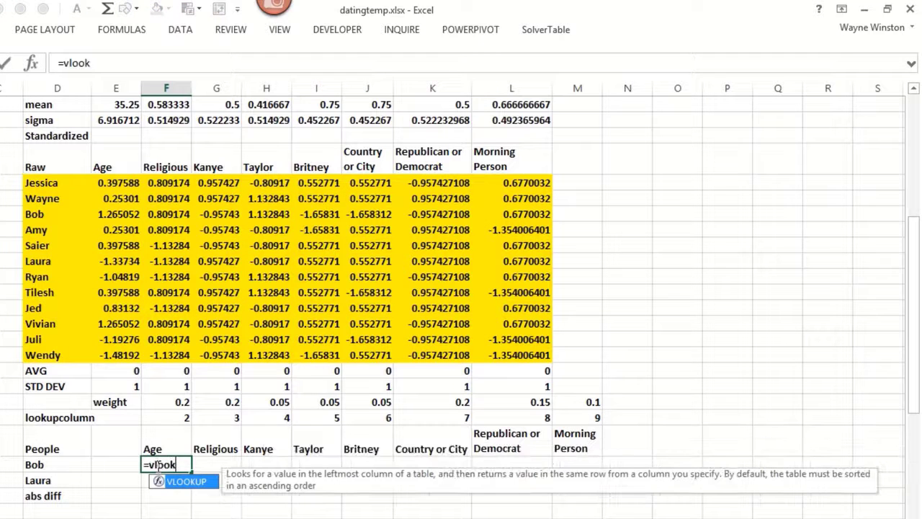
type("up(")
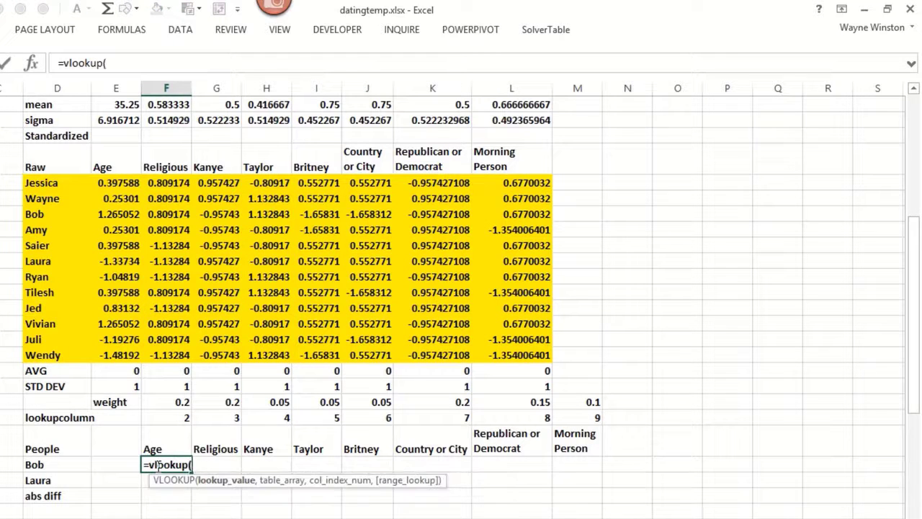
left_click(58, 462)
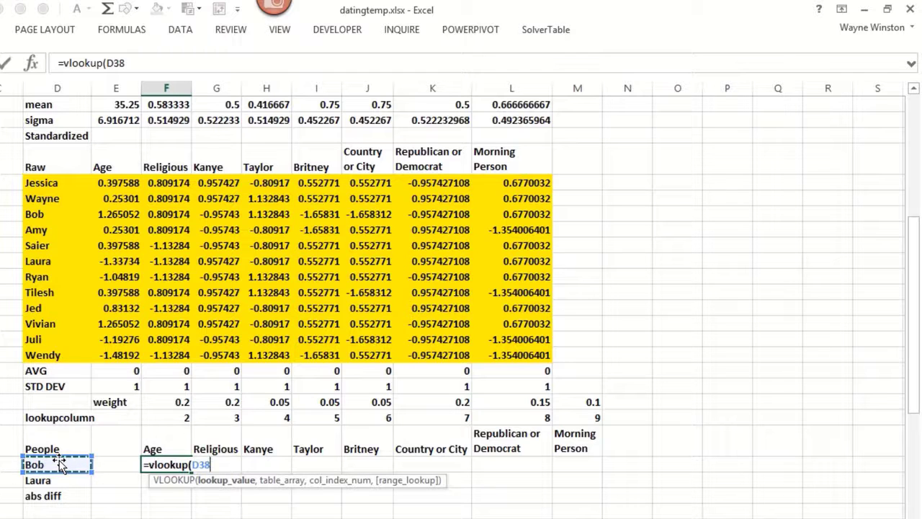
key("F4")
key("F4")
key("F4")
type(",")
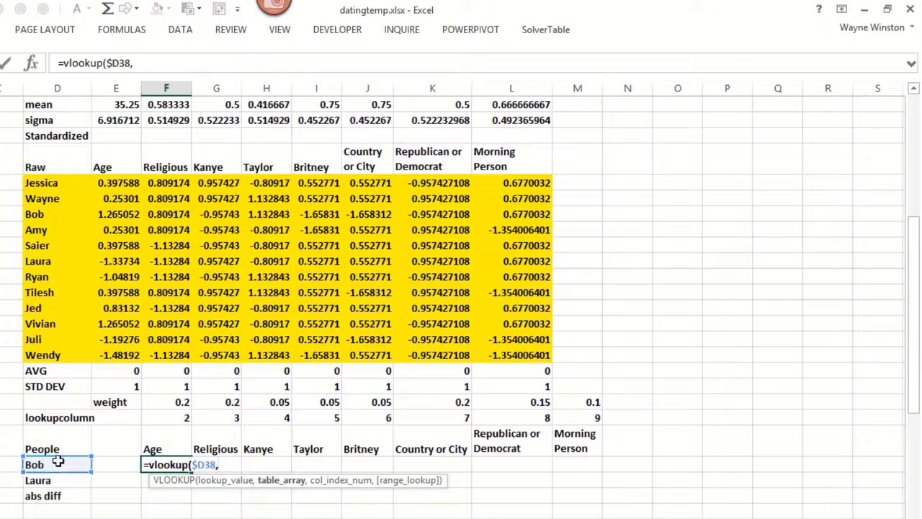
left_click_drag(53, 183, 518, 354)
key("F4")
type(",")
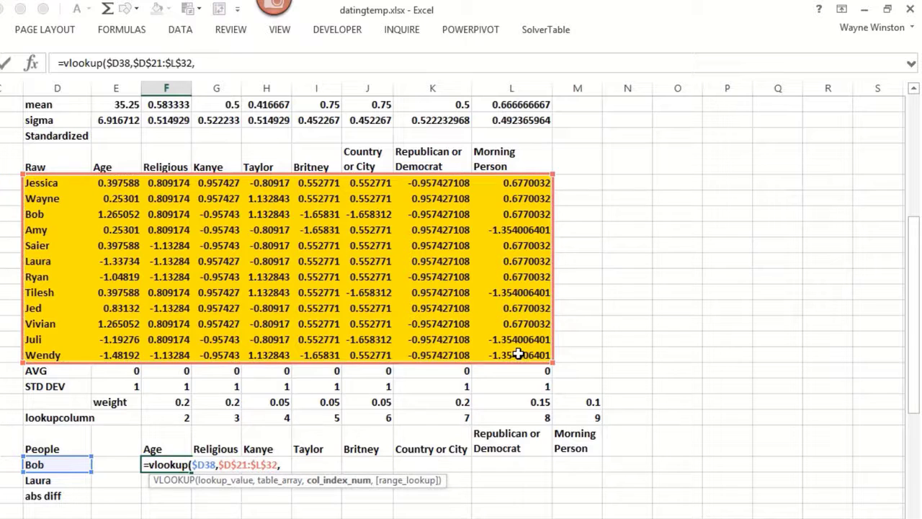
left_click(173, 418)
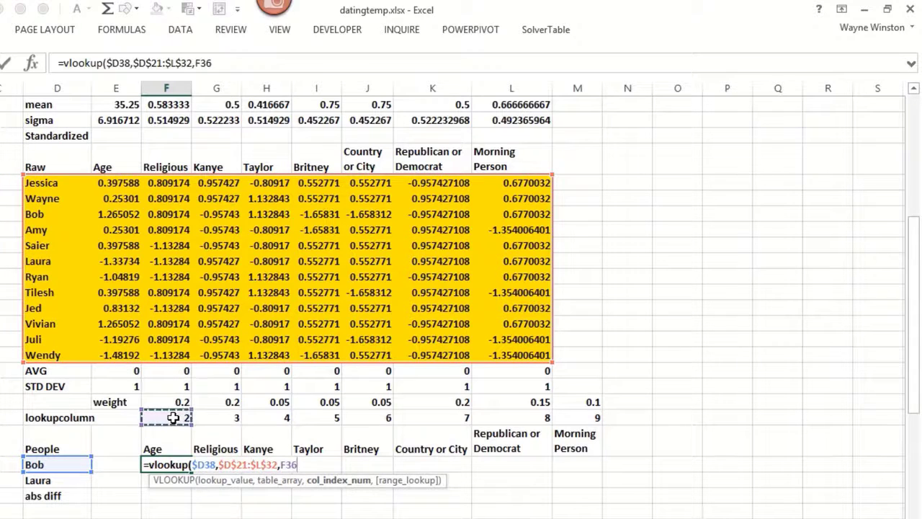
key("F4")
key("F4")
type(",Fa")
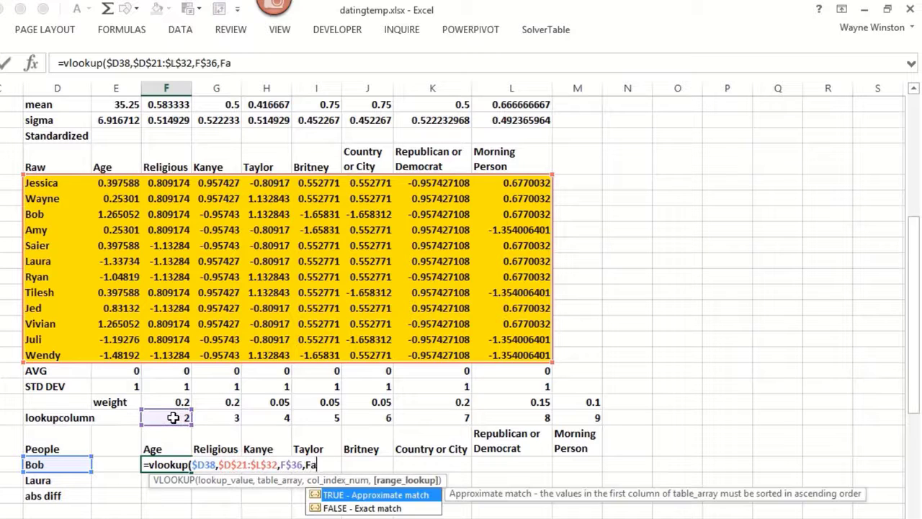
type("lse)")
key("Return")
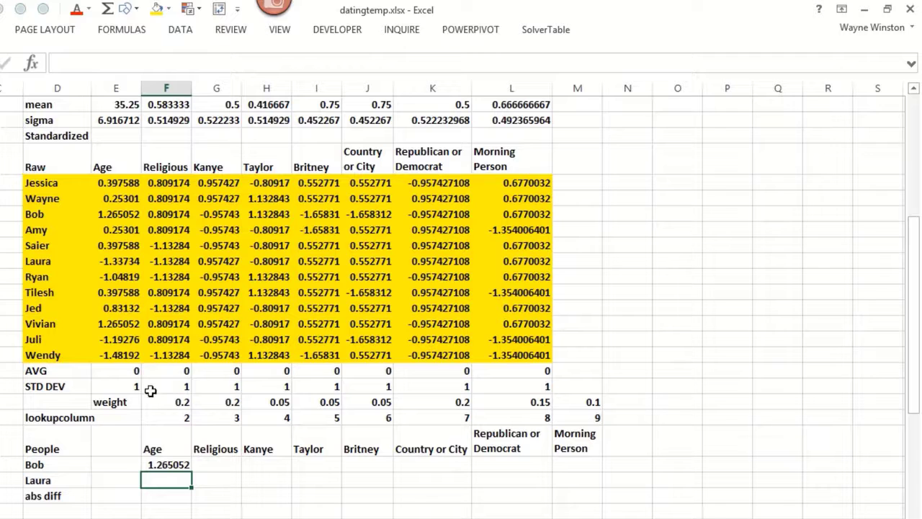
- Fill the F38 lookup formula across to M38 and down through row 39 for both selected people
left_click(179, 466)
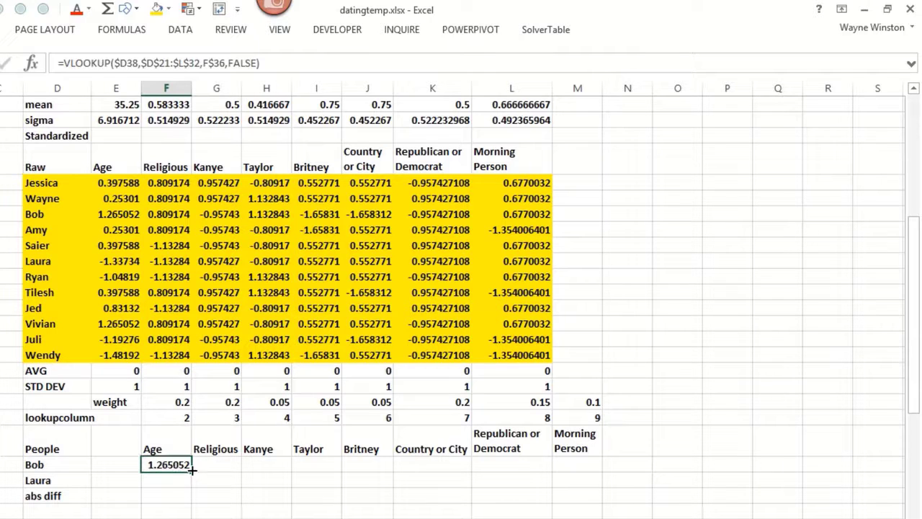
left_click_drag(378, 454, 609, 476)
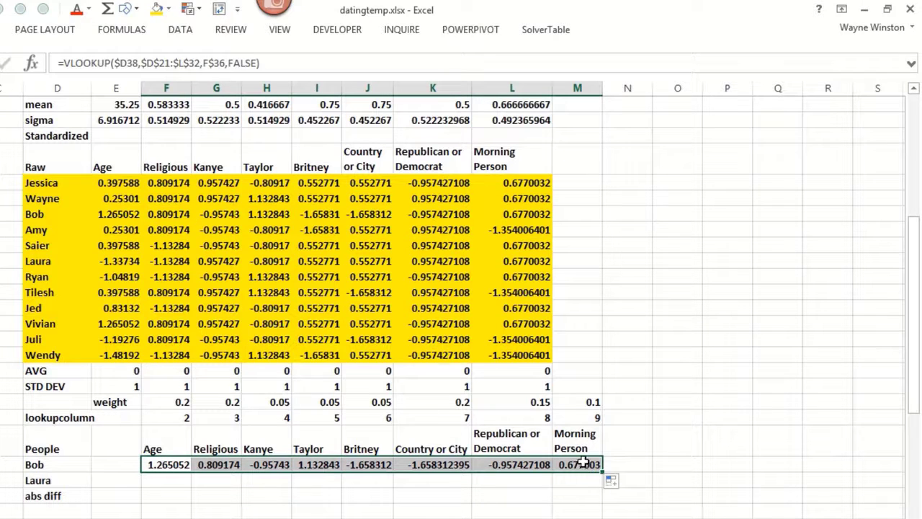
left_click_drag(602, 471, 601, 487)
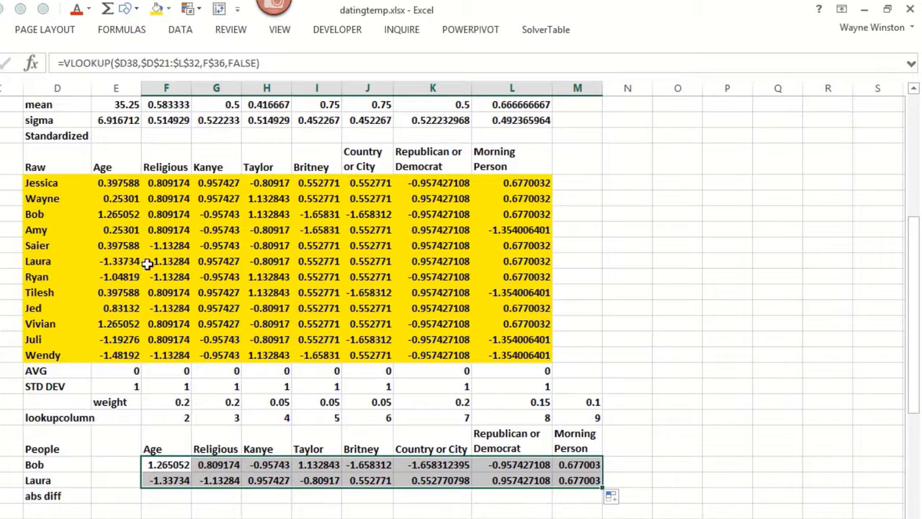
- Enter =ABS(F38:F39) in F40, the abs diff cell for Age
left_click(161, 499)
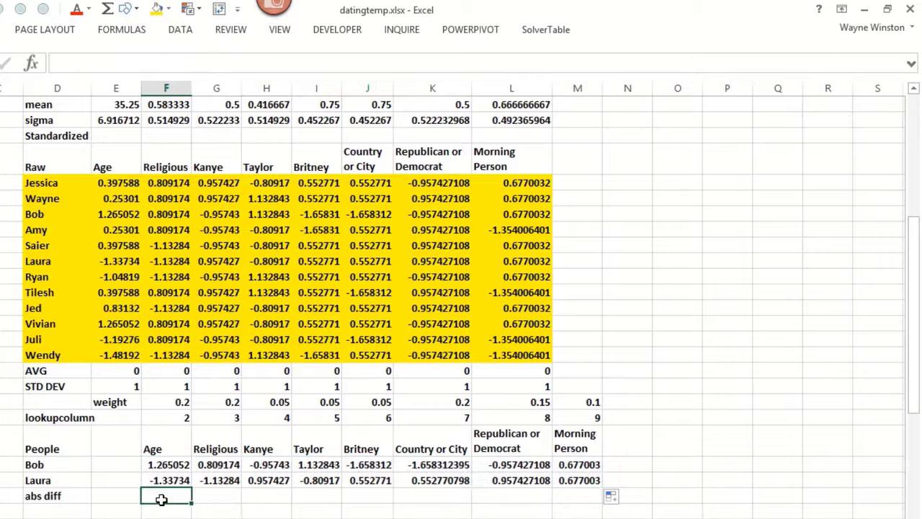
scroll(161, 498, "down", 1)
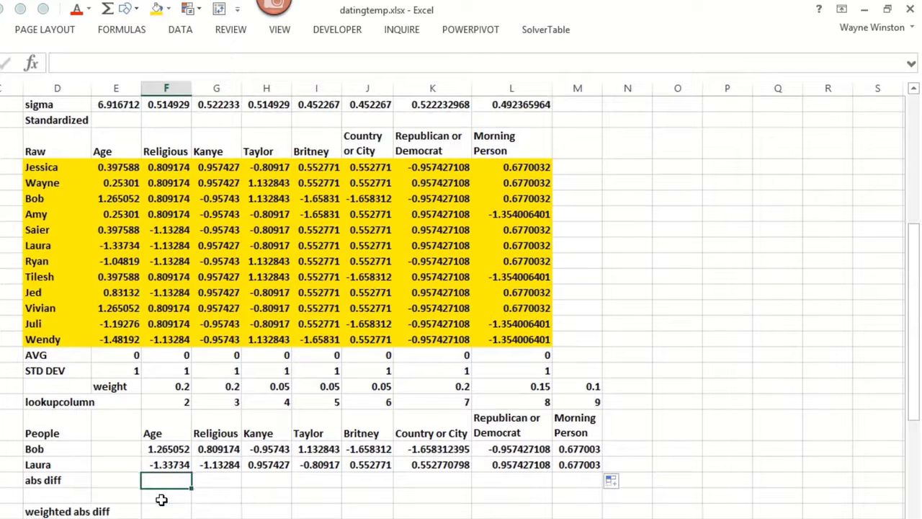
type("=abs")
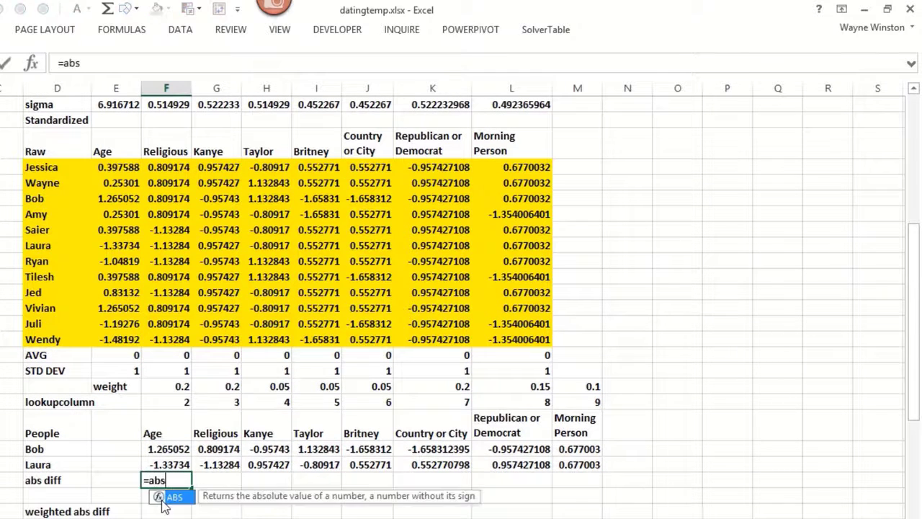
type("(")
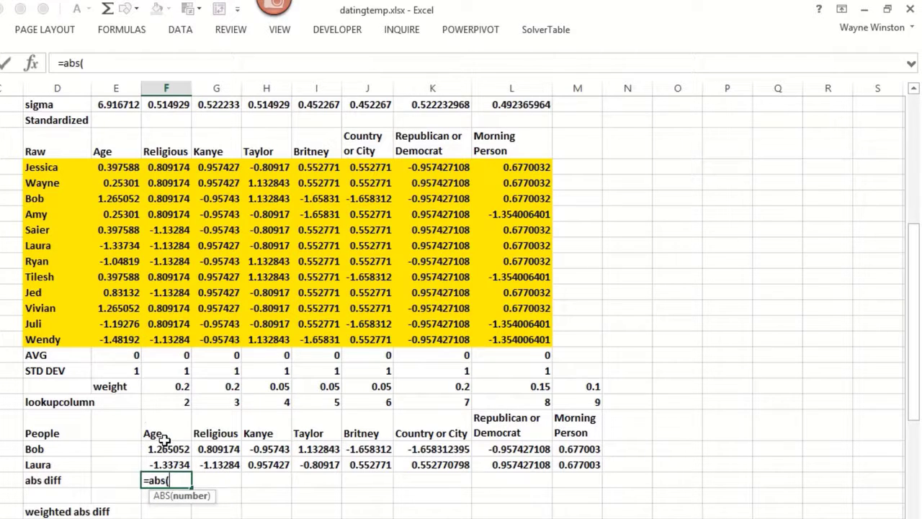
left_click_drag(167, 449, 173, 463)
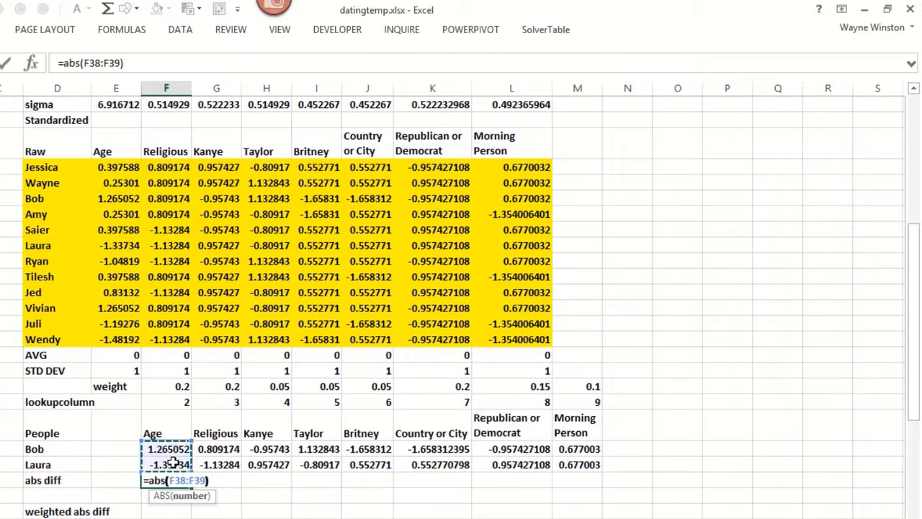
key("Return")
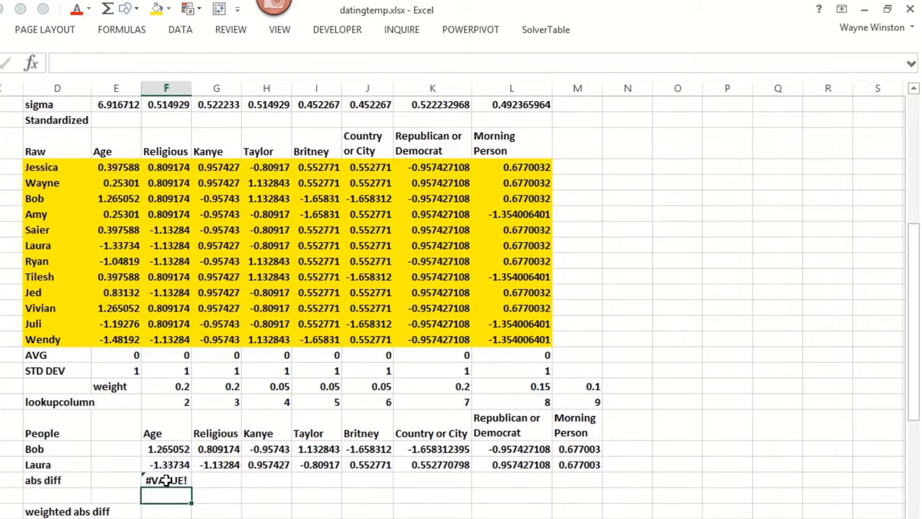
- Correct the F40 formula to =ABS(F38-F39) and fill it across the abs diff row to M40
left_click(166, 481)
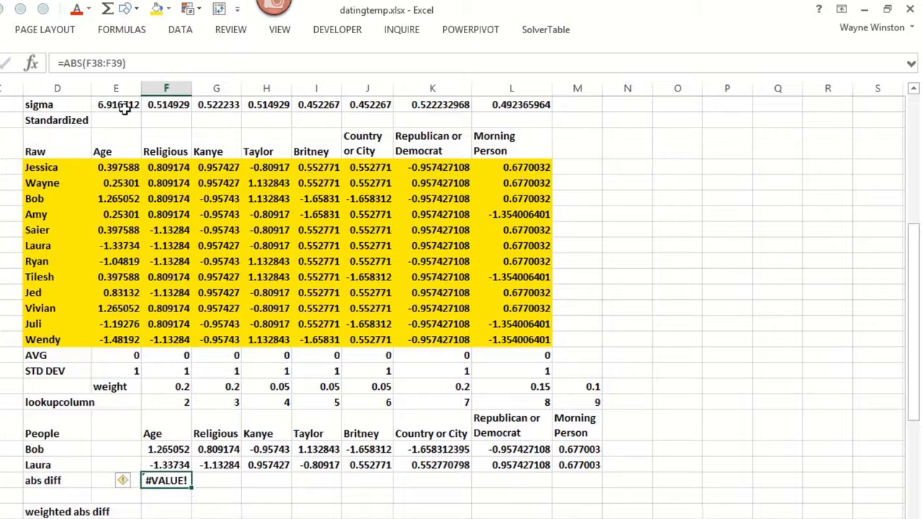
left_click(104, 63)
key("BackSpace")
type("-")
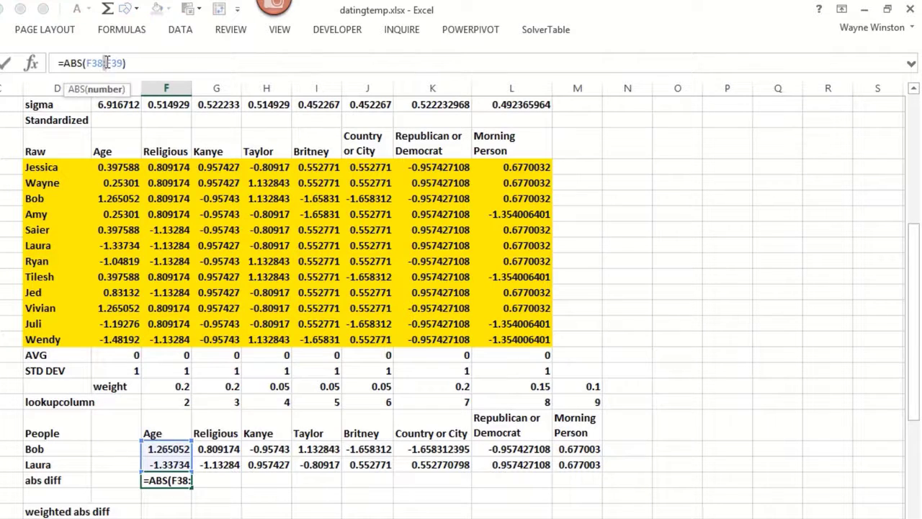
key("Return")
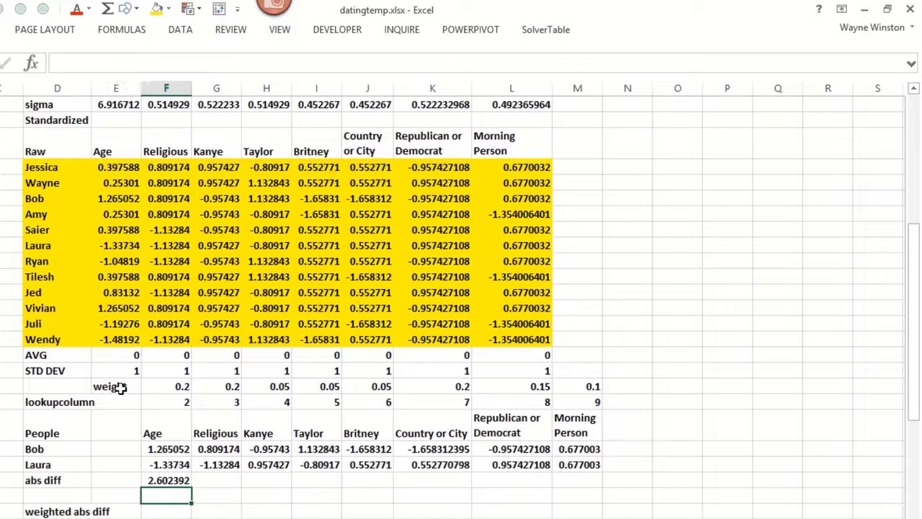
left_click(179, 474)
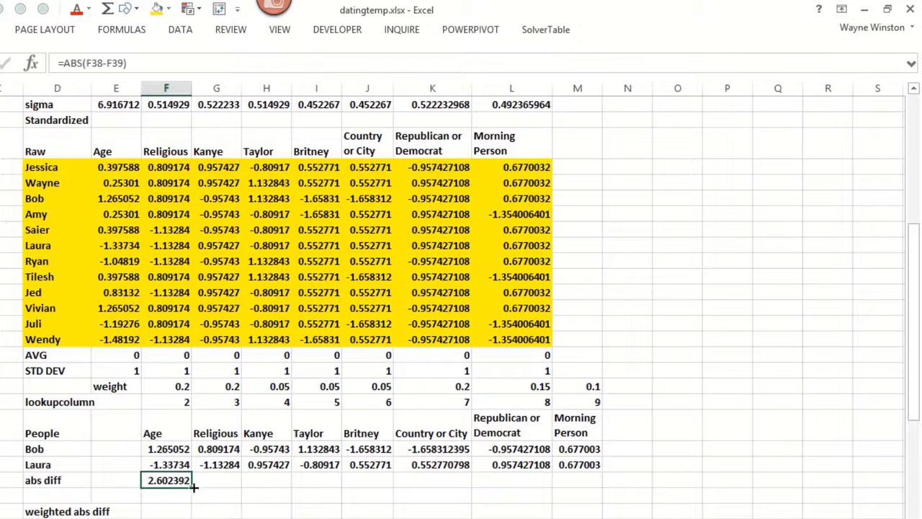
left_click_drag(193, 487, 595, 512)
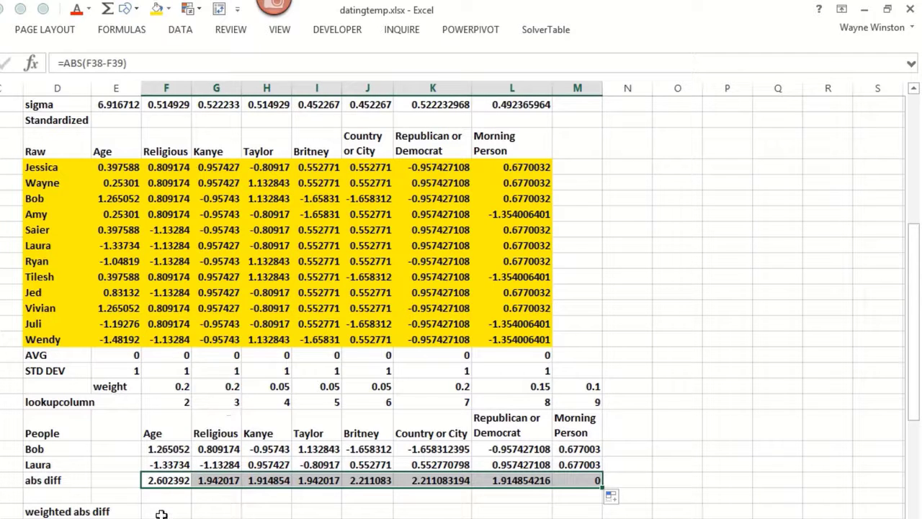
- Enter =SUMPRODUCT(F35:M35,F40:M40) in F42 to combine the weights with the absolute differences
left_click(171, 389)
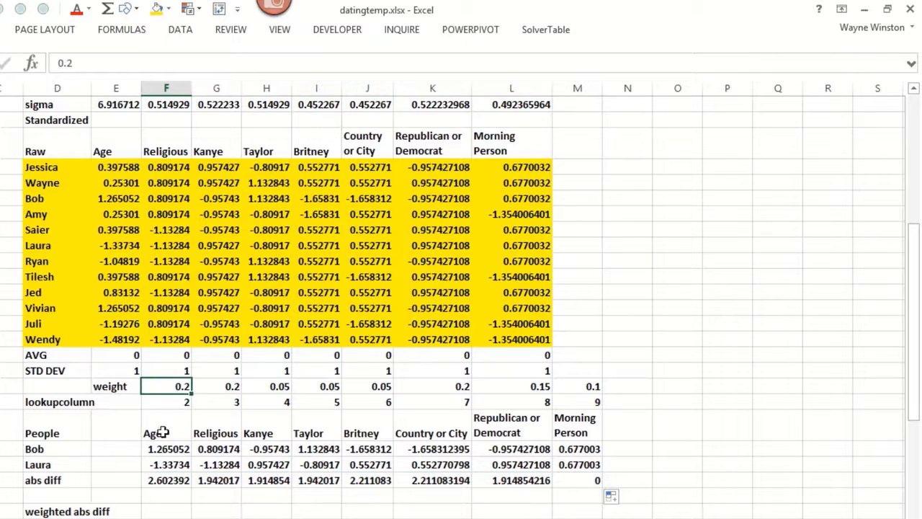
left_click(166, 479)
left_click(158, 512)
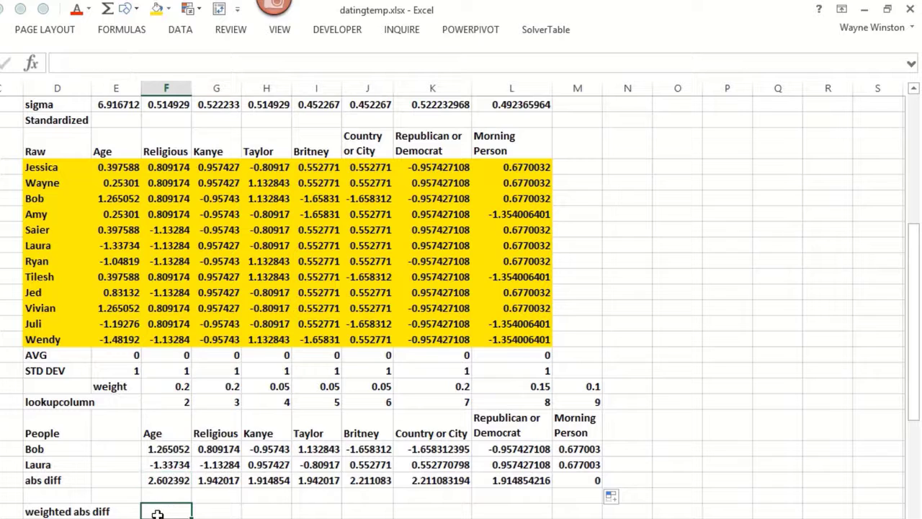
type("=sumproduct(")
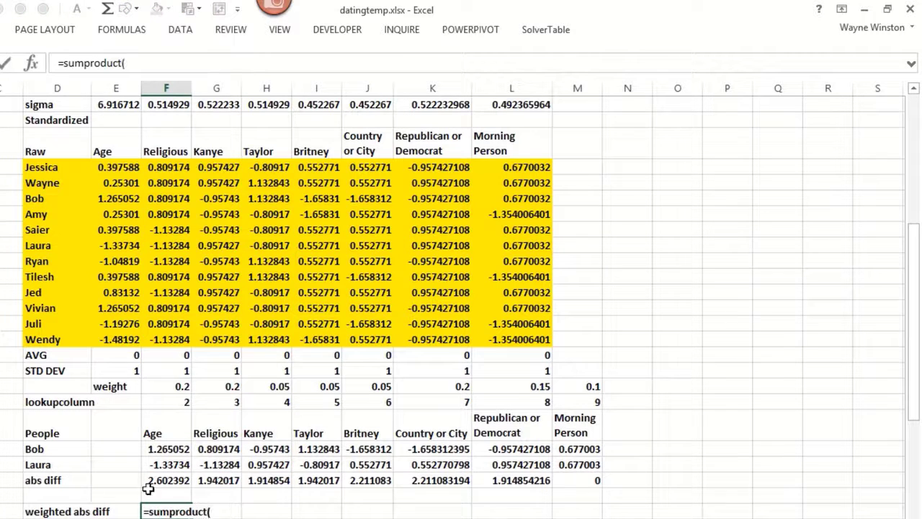
left_click(181, 386)
left_click_drag(181, 385, 556, 386)
type(",")
left_click_drag(178, 481, 556, 487)
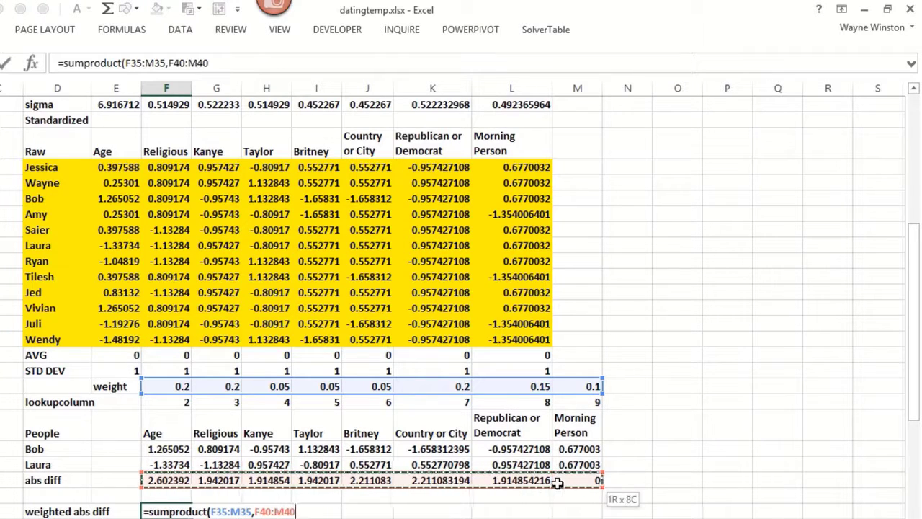
type(")")
key("Return")
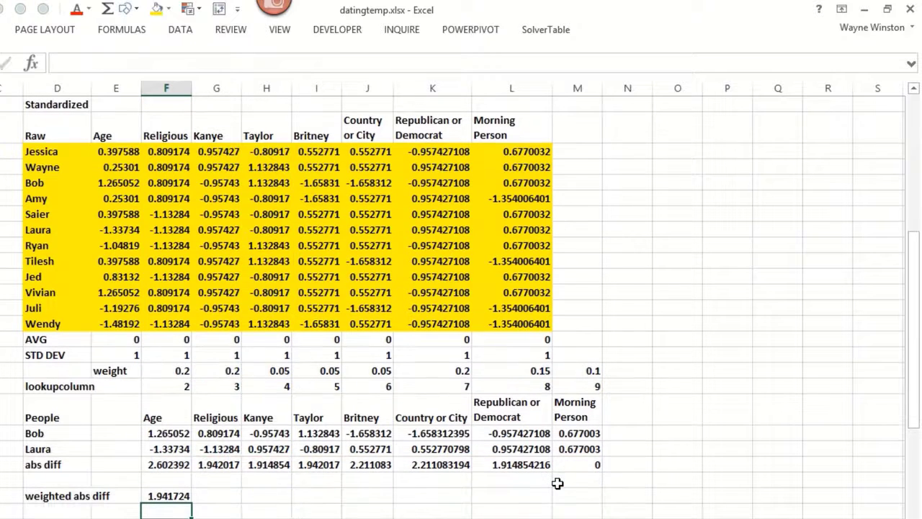
- Check the list of people below and color the weighted abs diff result in F42 red
key("Down")
key("Down")
key("Down")
key("Down")
key("Down")
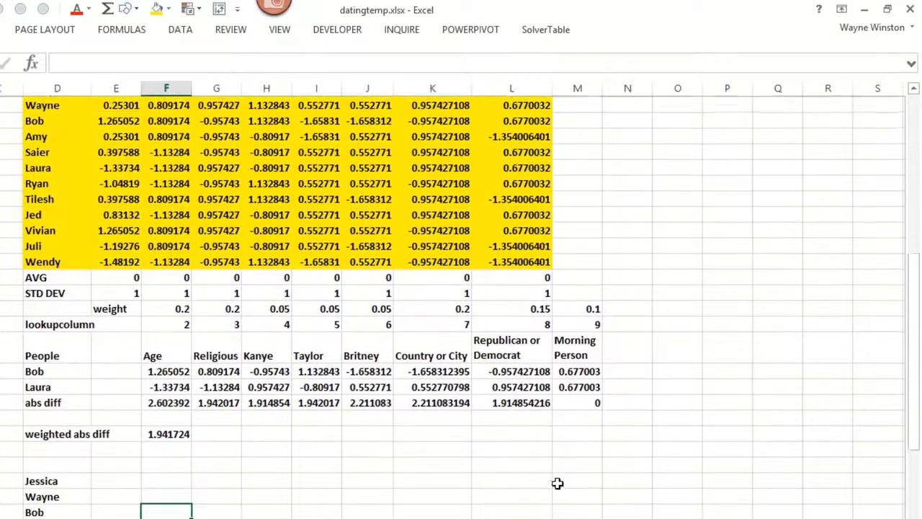
key("Up")
key("Up")
key("Up")
key("Up")
key("Up")
key("Up")
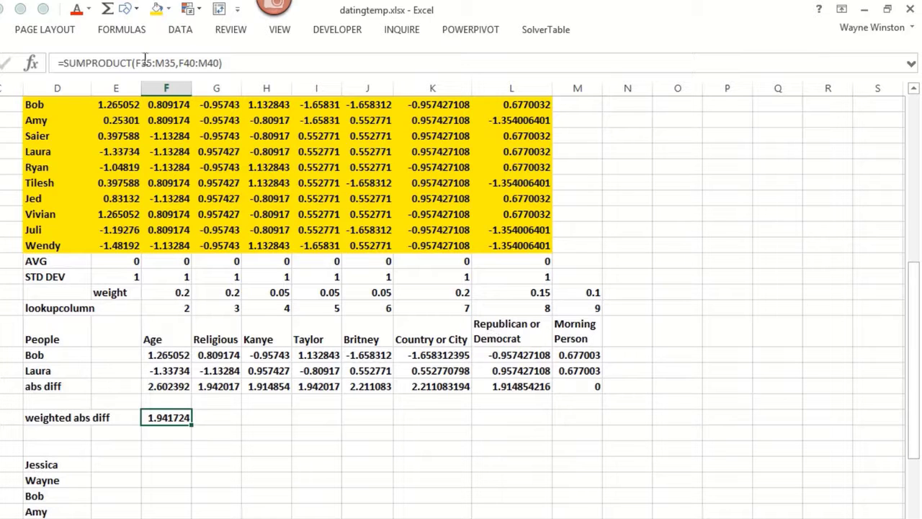
left_click(76, 10)
- Draw an arrow from the first name in the lower list, D45, up to the second People cell D39
left_click(41, 466)
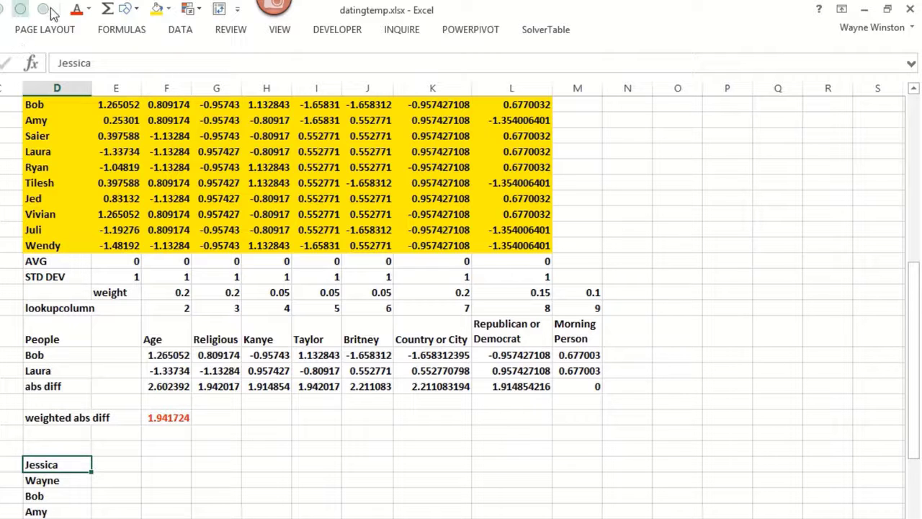
left_click(138, 11)
left_click(127, 44)
mouse_move(50, 454)
left_mouse_down()
mouse_move(70, 351)
mouse_move(75, 368)
left_mouse_up()
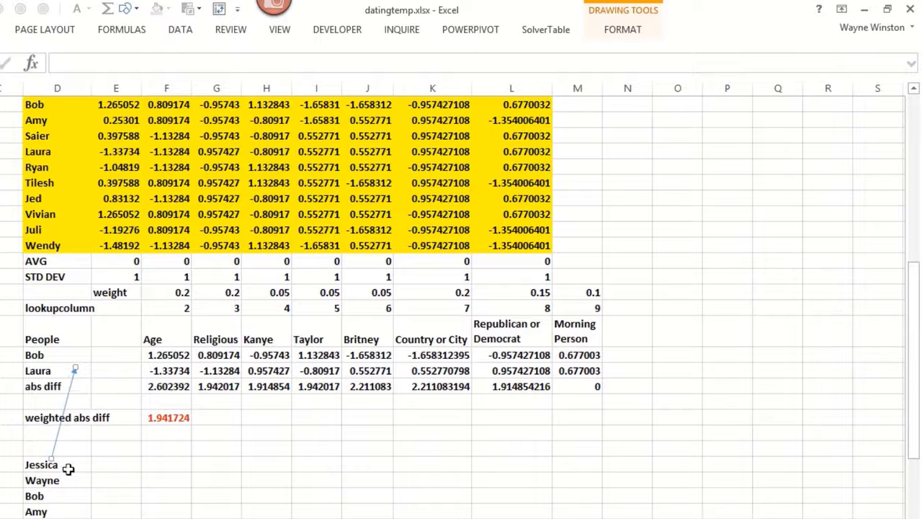
- Copy the names in D45:D56 and paste them transposed across row 44, starting at E44
left_click(68, 469)
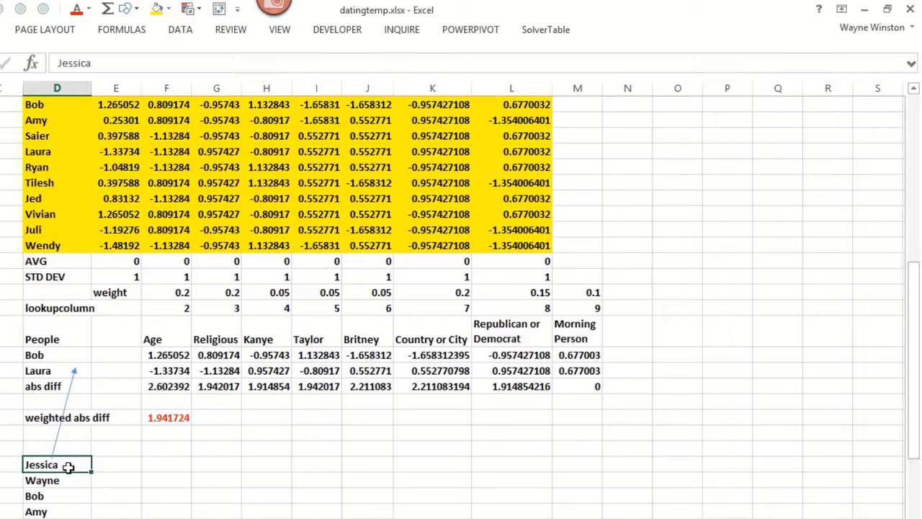
key("shift+Down")
key("shift+Down")
key("shift+Down")
key("shift+Down")
key("shift+Down")
key("shift+Down")
key("shift+Down")
key("shift+Down")
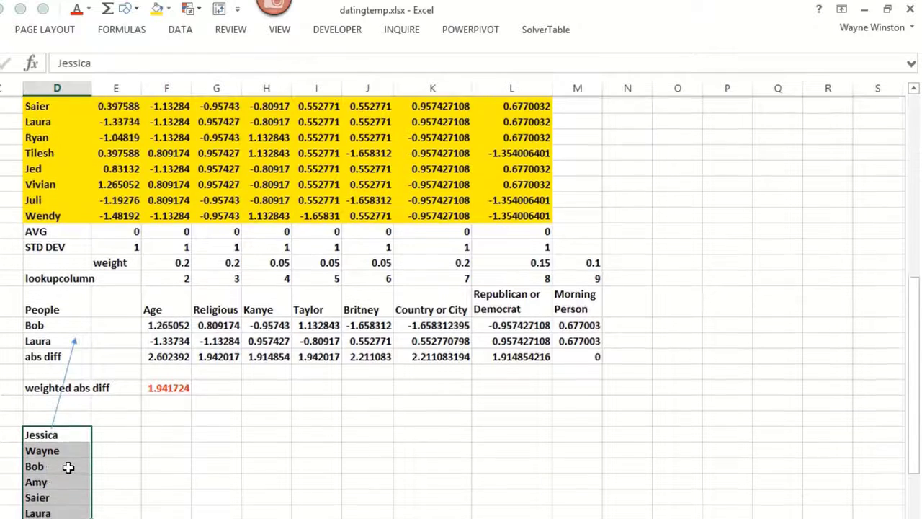
key("shift+Down")
key("shift+Down")
key("shift+Down")
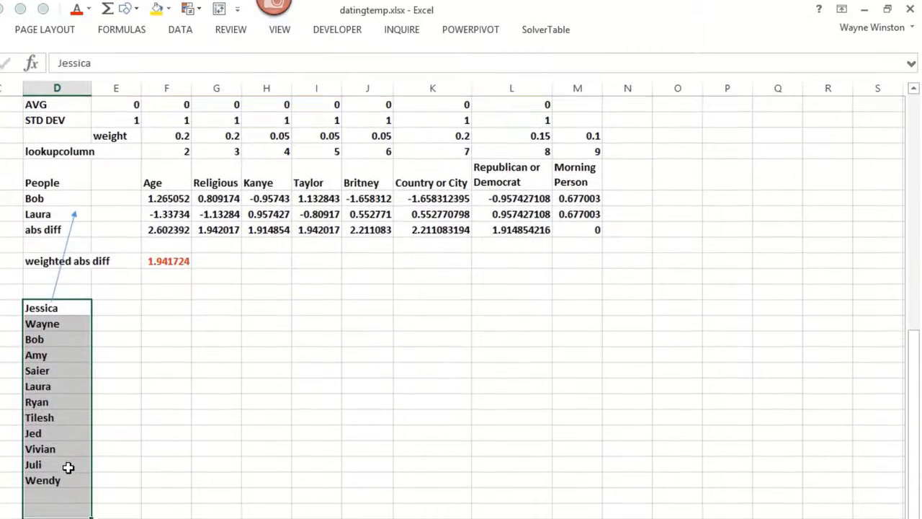
key("ctrl+c")
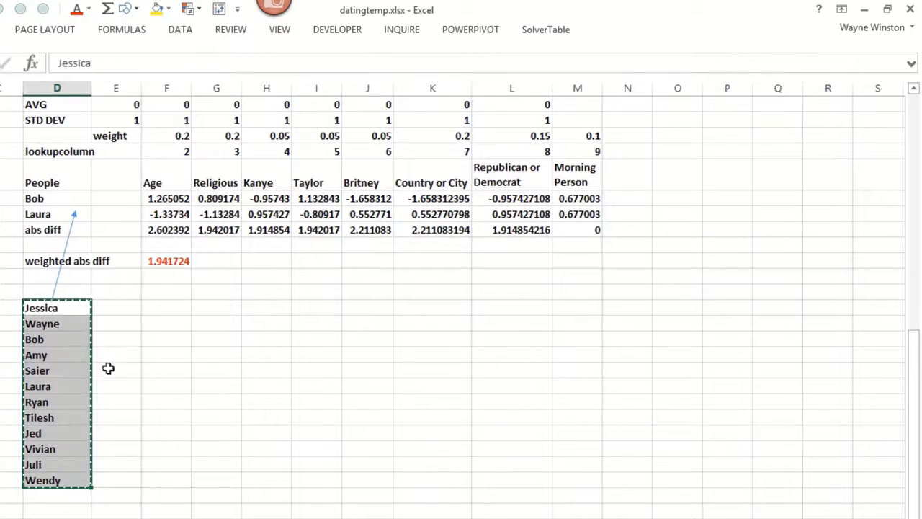
left_click(117, 295)
right_click(117, 295)
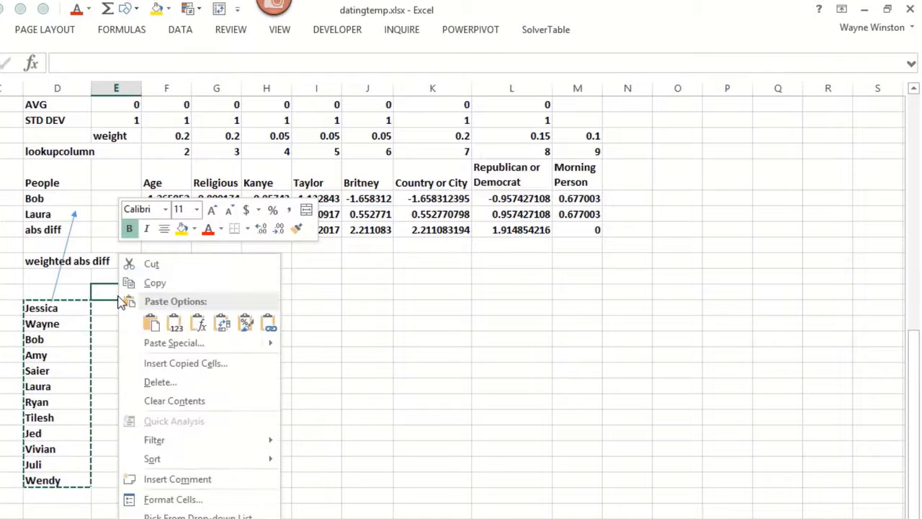
left_click(218, 322)
left_click(178, 324)
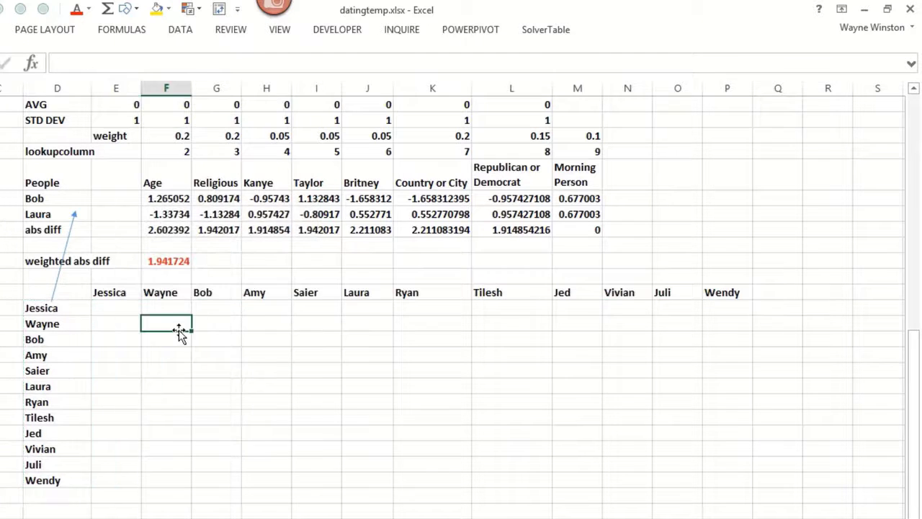
- Draw an arrow from the first transposed name, E44, up to the first People cell D38
left_click(127, 294)
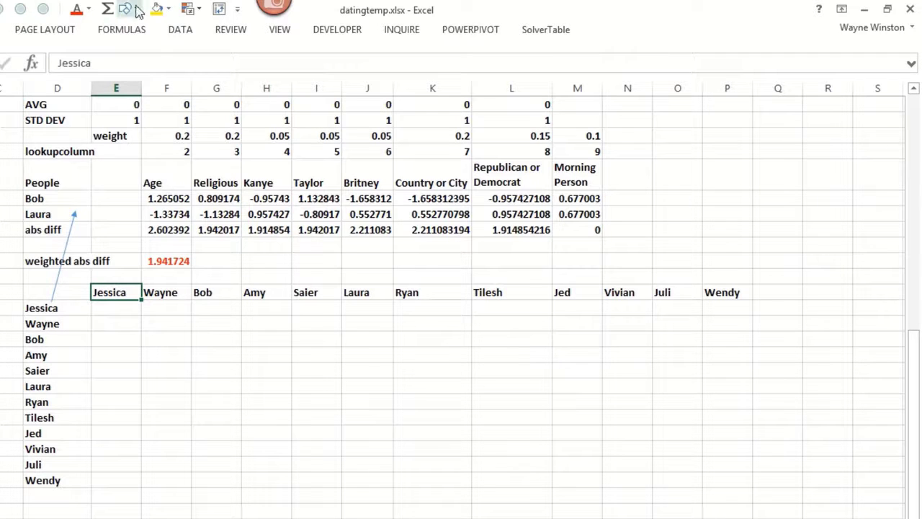
left_click(136, 12)
left_click(157, 44)
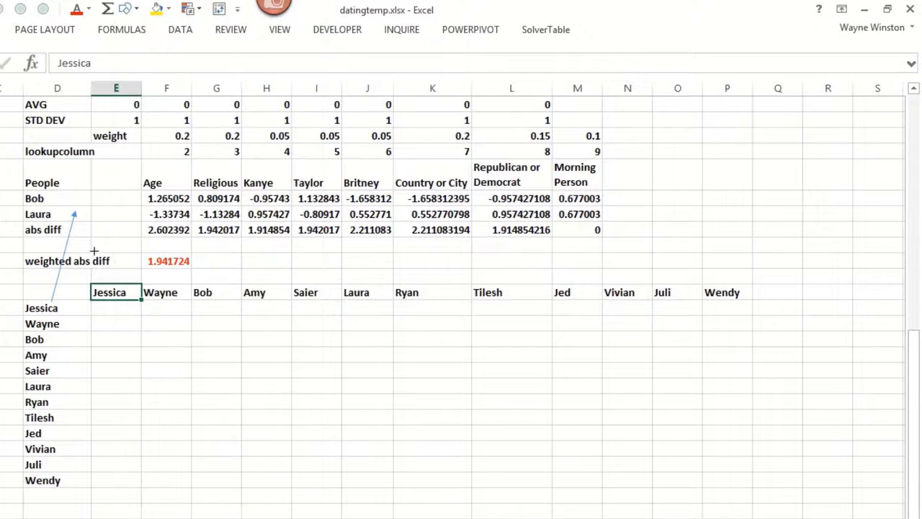
mouse_move(132, 284)
left_mouse_down()
mouse_move(97, 214)
mouse_move(76, 198)
left_mouse_up()
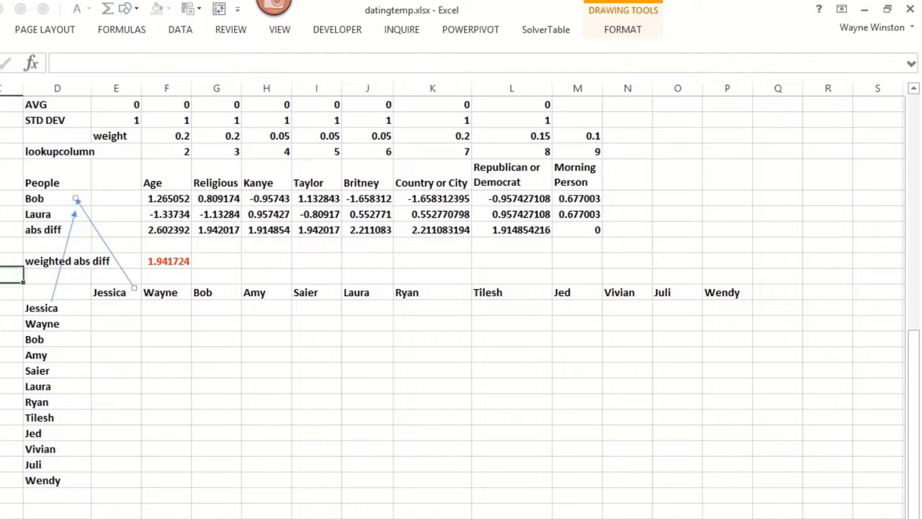
- Add the notes "row input d38" in C43 and "column input d39" in C44
left_click(13, 277)
type("row input d38")
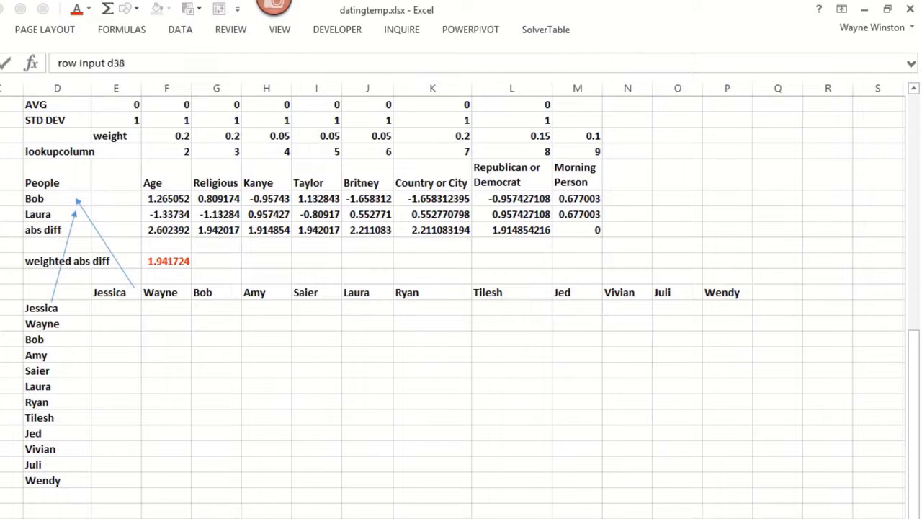
key("Return")
type("column input d39")
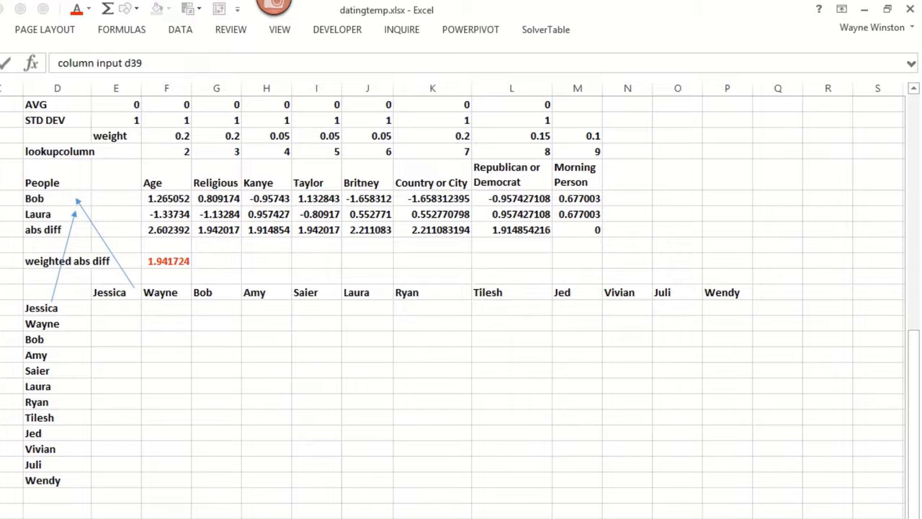
key("Return")
- Draw an arrow from the empty corner cell D44 to the weighted abs diff result in F42
left_click(71, 294)
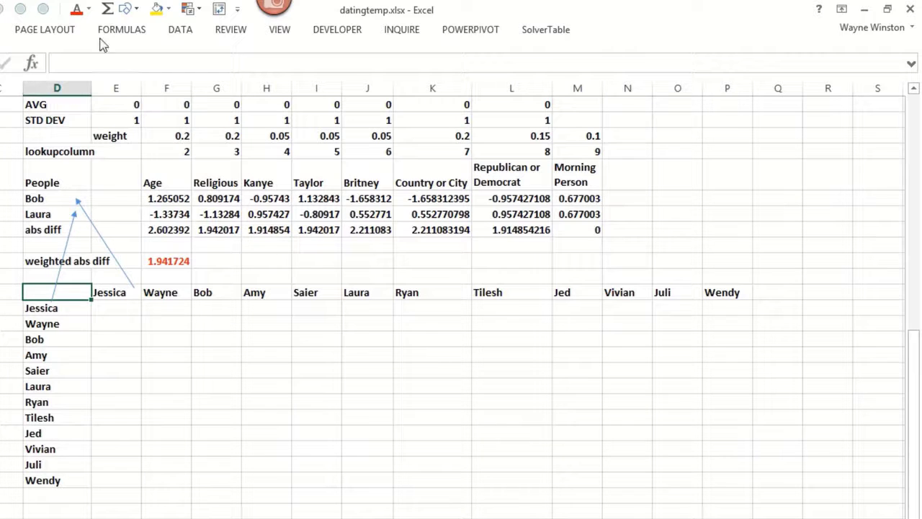
left_click(126, 9)
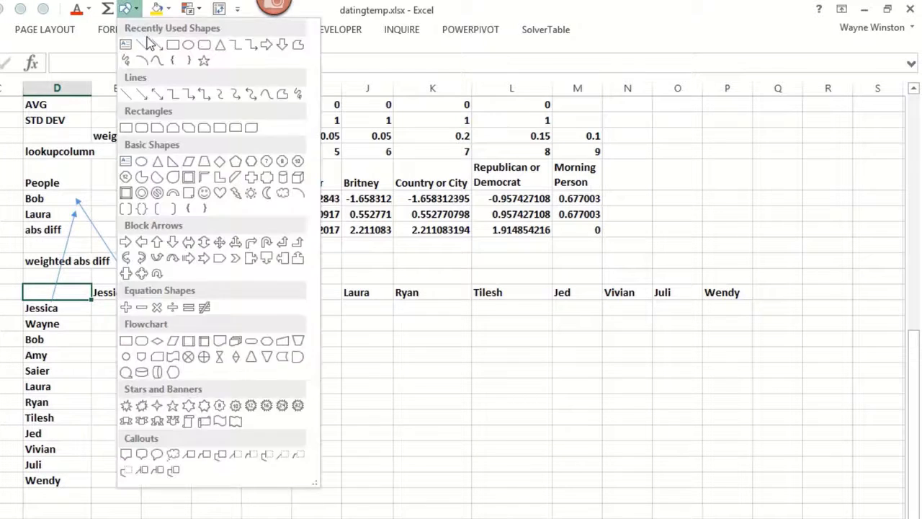
left_click(155, 46)
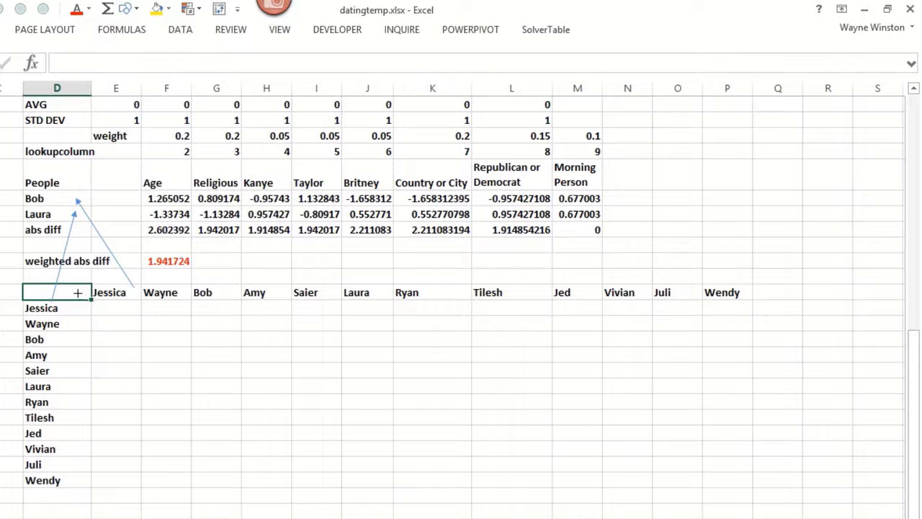
left_click_drag(78, 293, 160, 267)
- Enter =F42 in the corner cell D44 to link the grid to the weighted abs diff
left_click(40, 290)
type("=")
left_click(165, 263)
key("Return")
key("Up")
key("ctrl+c")
- Fill cell J47 yellow to mark where the two currently compared people meet in the grid
key("Down")
key("Down")
key("Down")
key("Right")
key("Right")
key("Right")
key("Right")
key("Right")
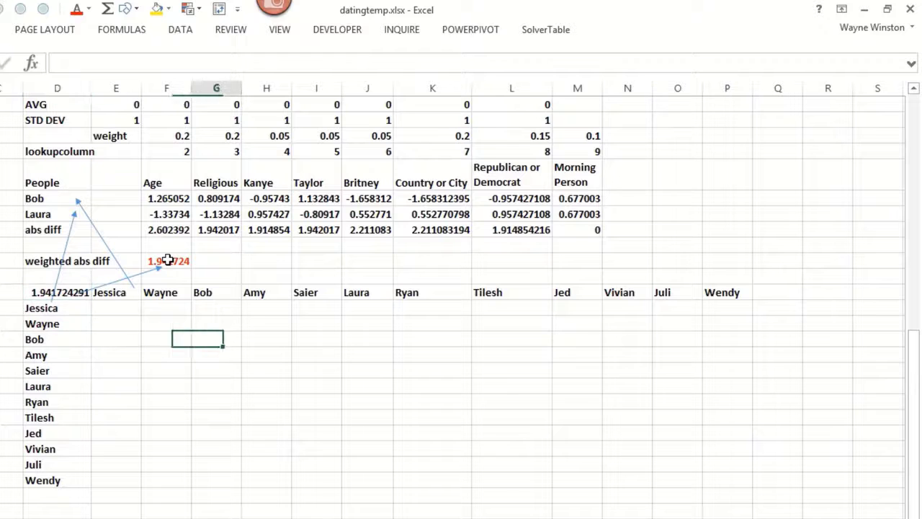
key("Down")
key("Right")
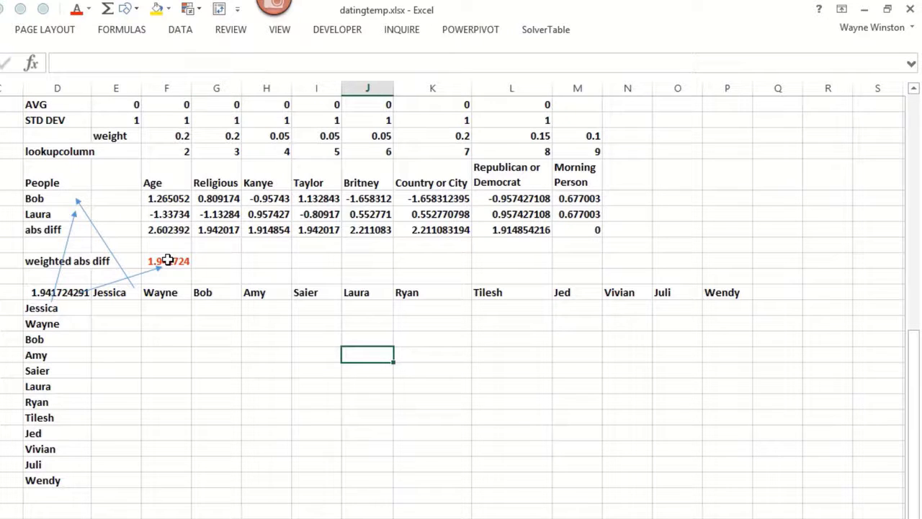
key("Up")
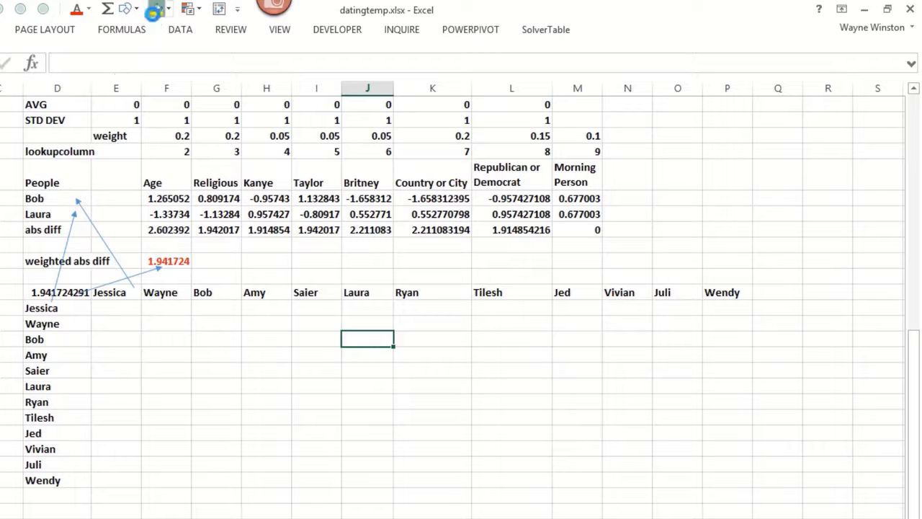
left_click(156, 8)
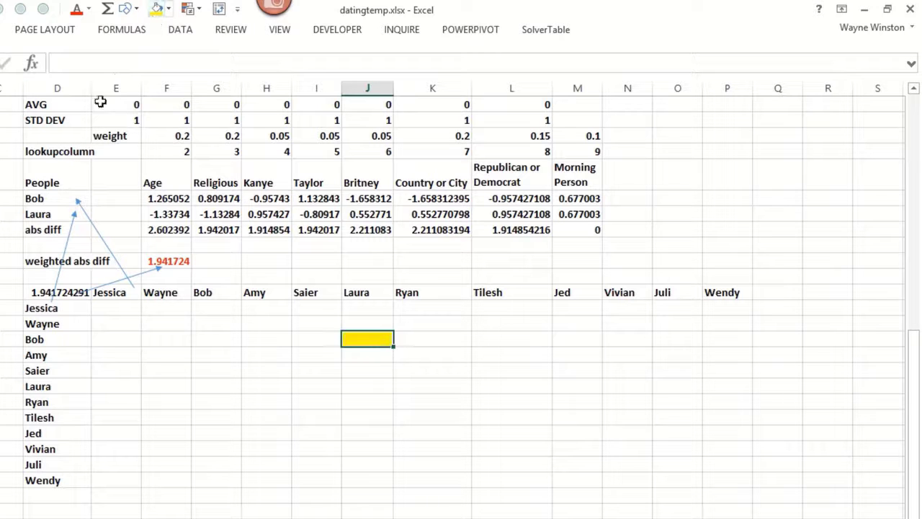
- Create a two-way data table over D44:P56 with row input cell D38 and column input cell D39
left_click(44, 293)
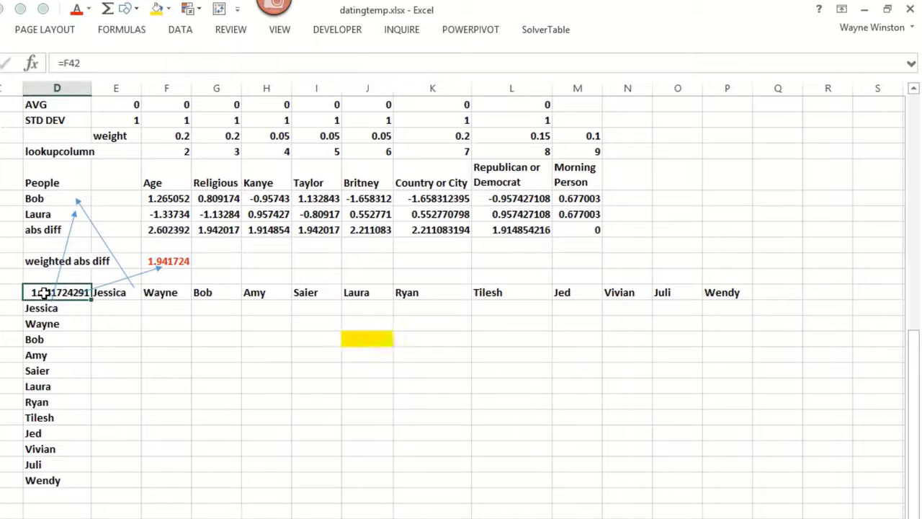
key("ctrl+shift+Right")
key("ctrl+shift+Down")
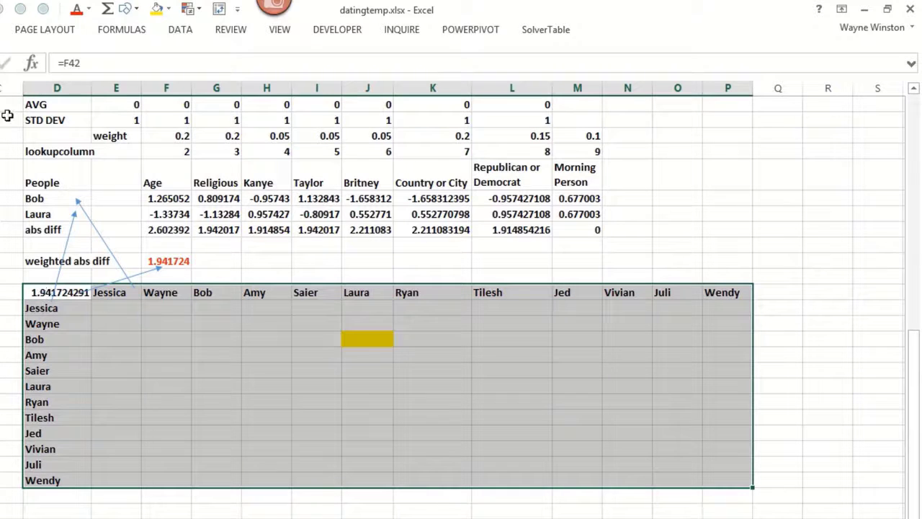
left_click(184, 30)
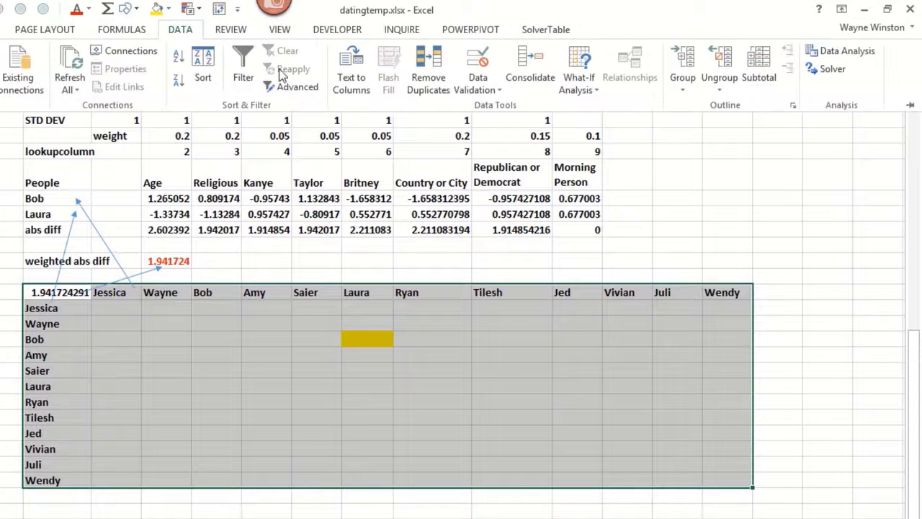
left_click(585, 81)
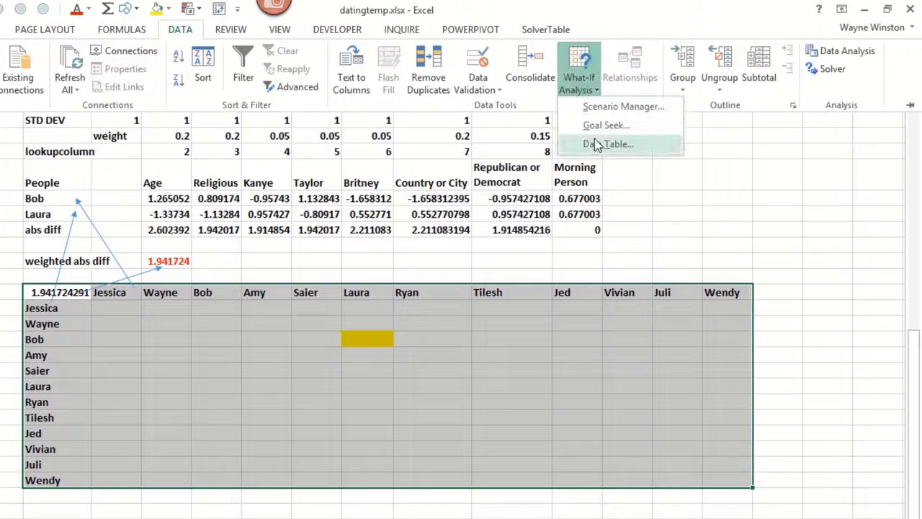
left_click(596, 145)
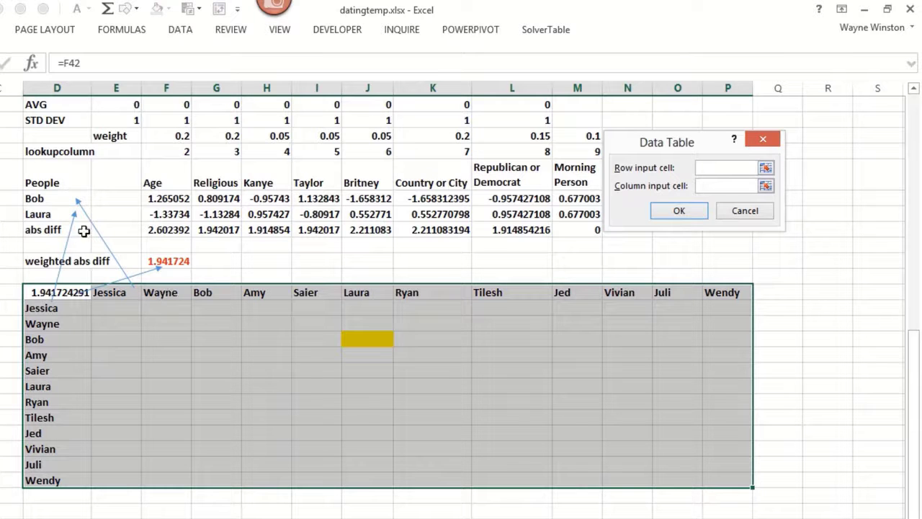
left_click(51, 199)
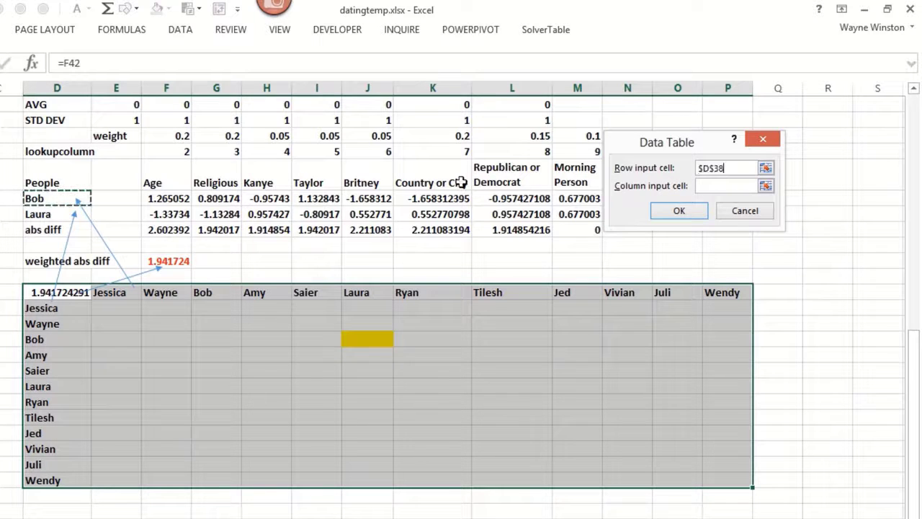
left_click(698, 186)
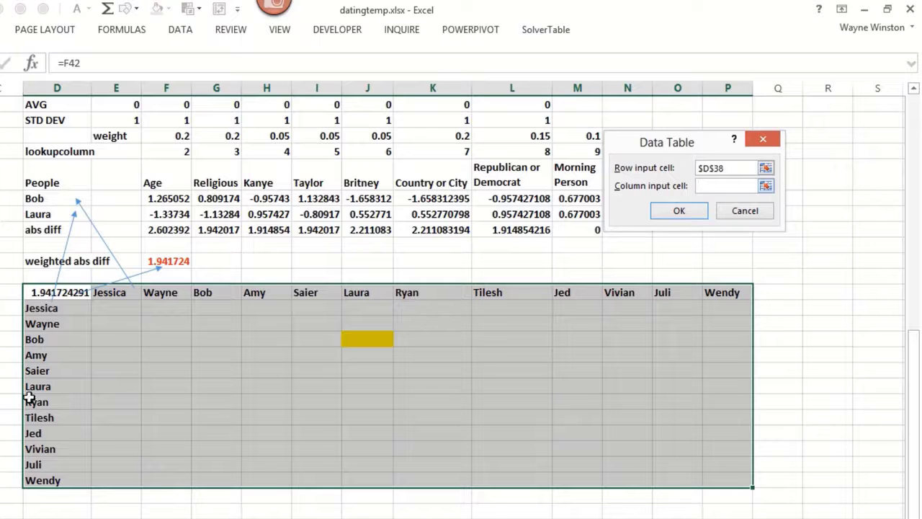
left_click(41, 215)
left_click(677, 213)
- Check the marked cell J47 against the weighted abs diff and clear its formatting
left_click(253, 339)
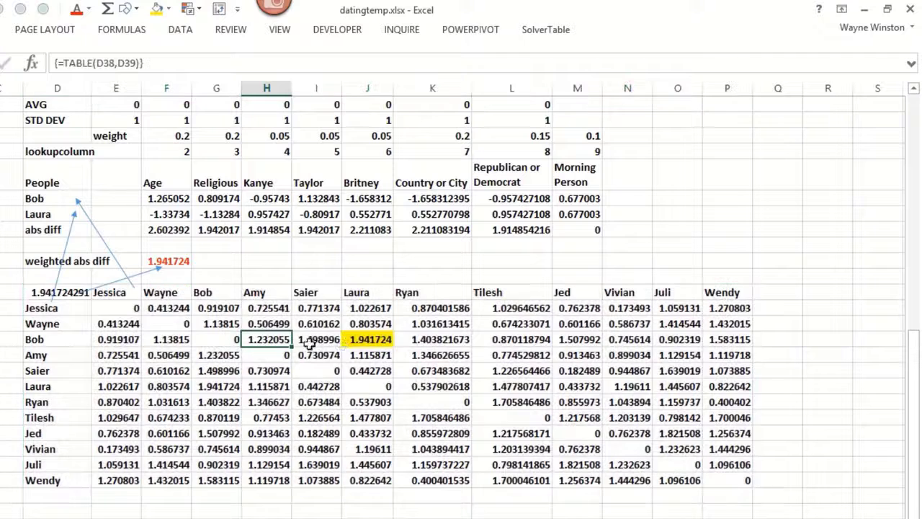
left_click(396, 344)
left_click(363, 343)
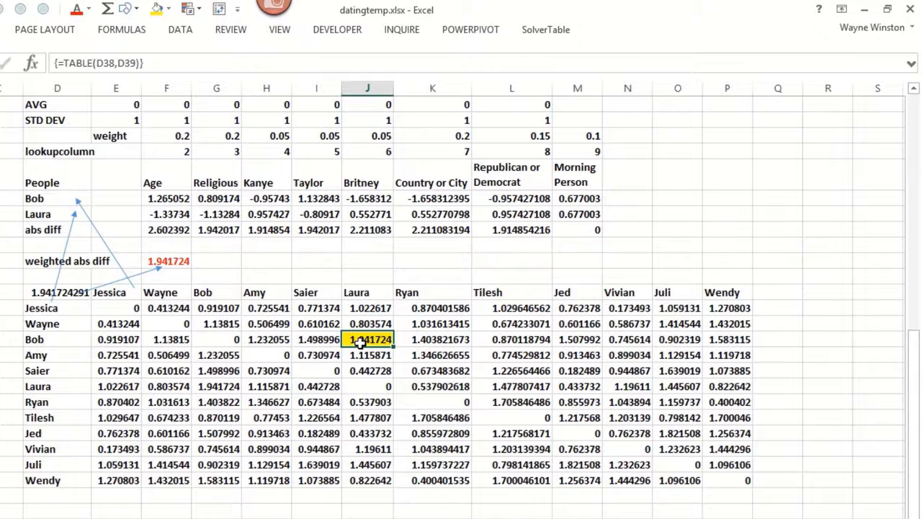
left_click(4, 29)
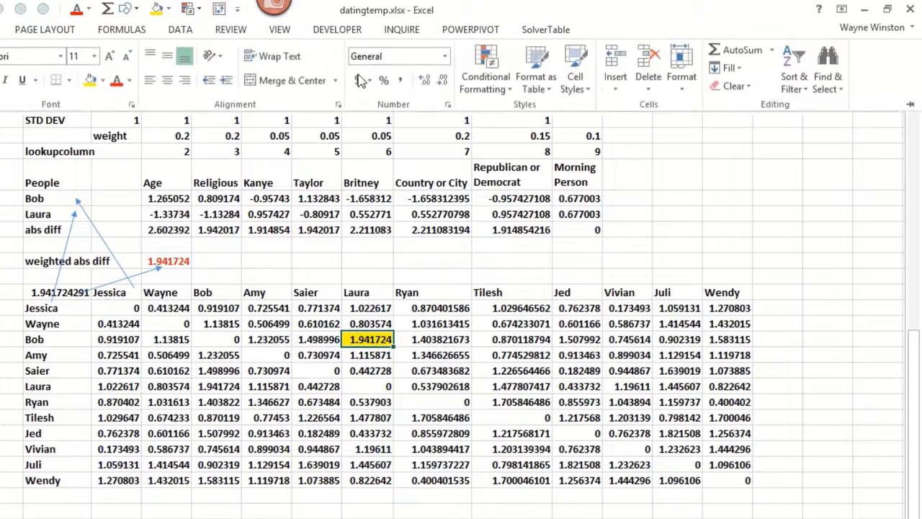
left_click(749, 88)
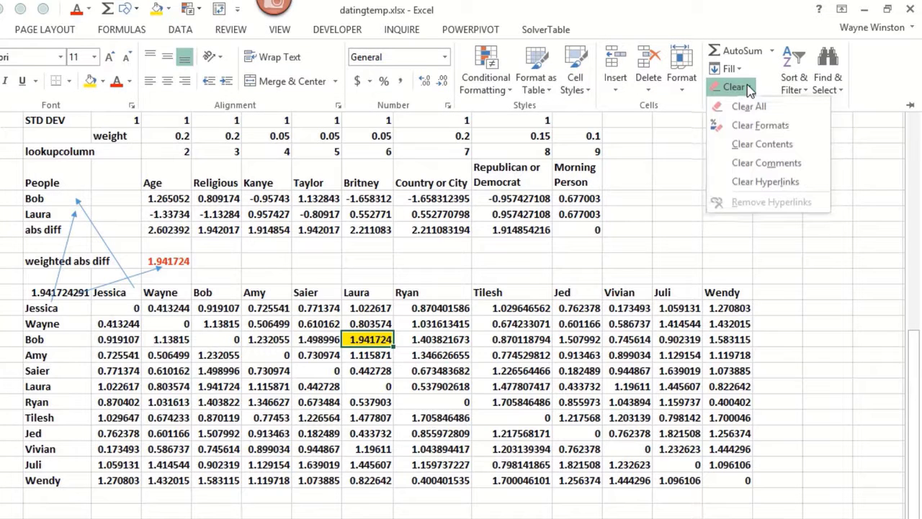
left_click(755, 130)
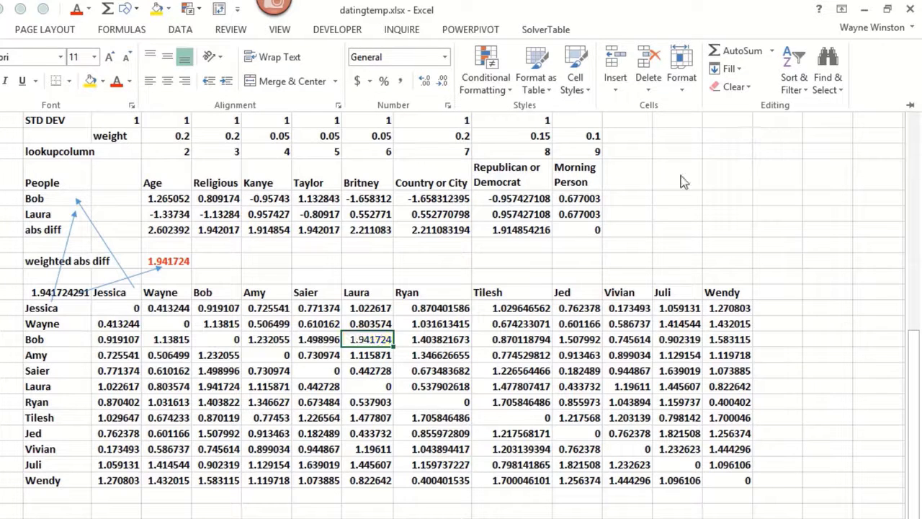
- Examine the diagonal cells of the data table, where each person is compared with themselves
left_click(121, 311)
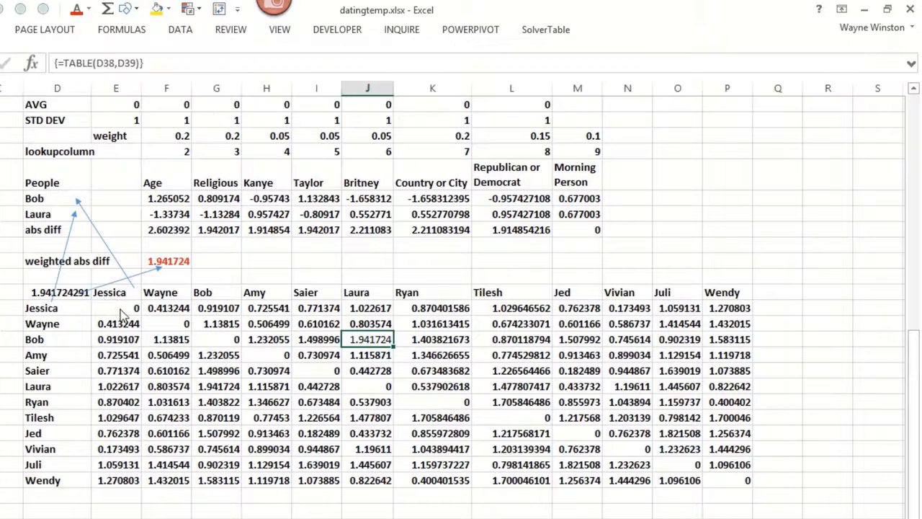
left_click(164, 310)
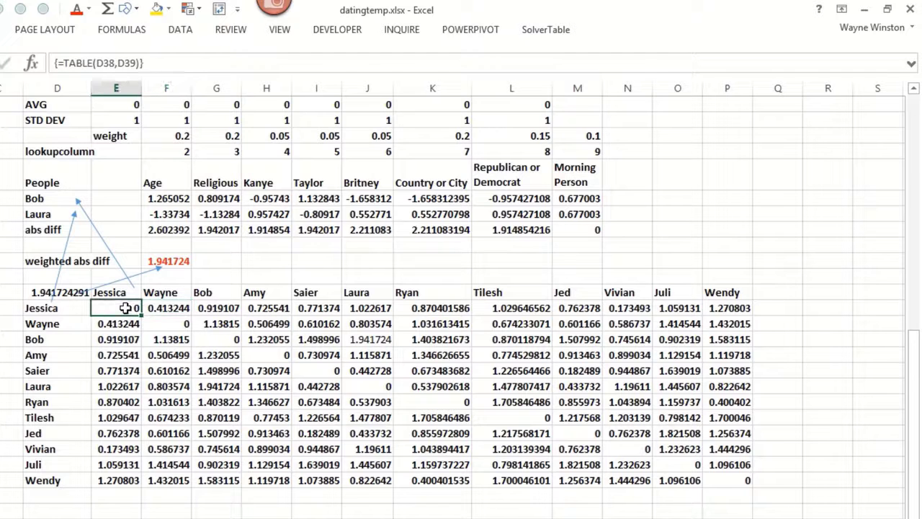
left_click(224, 343)
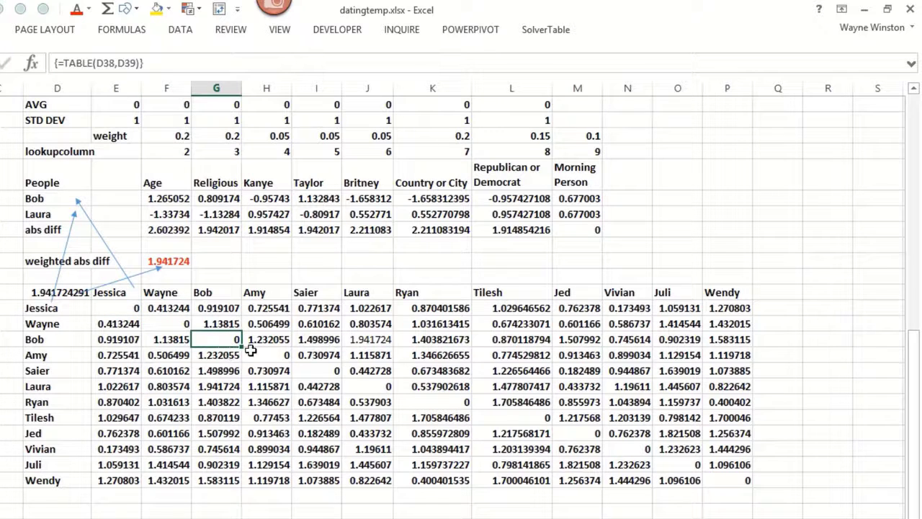
left_click(325, 371)
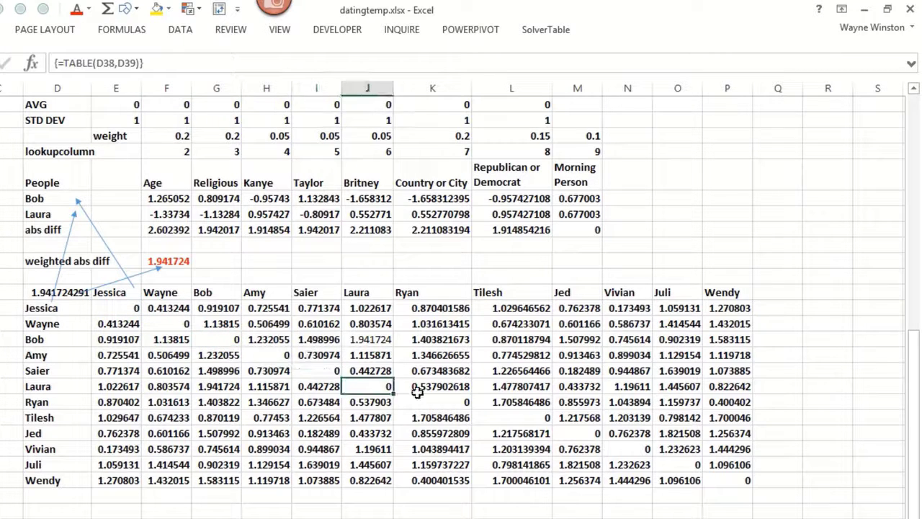
left_click(440, 401)
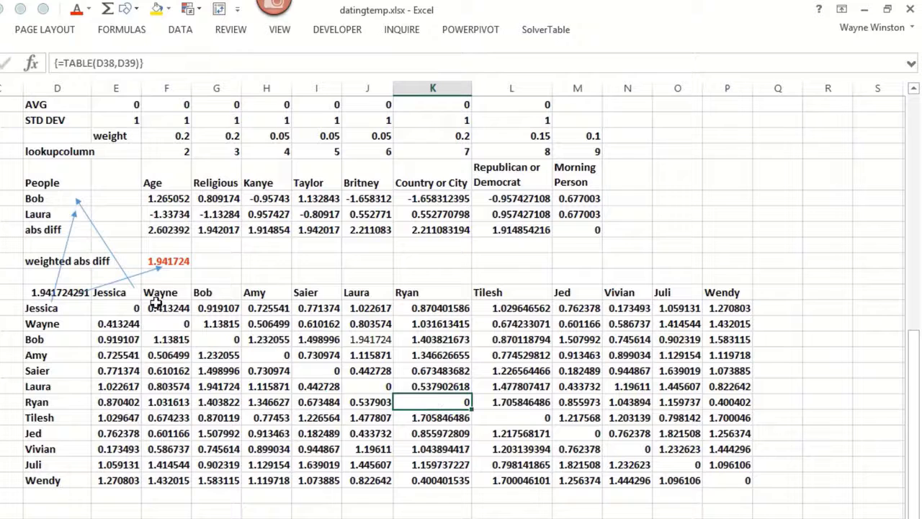
- Start a new formula-based conditional formatting rule for the data table results in E45:P56
left_click(130, 312)
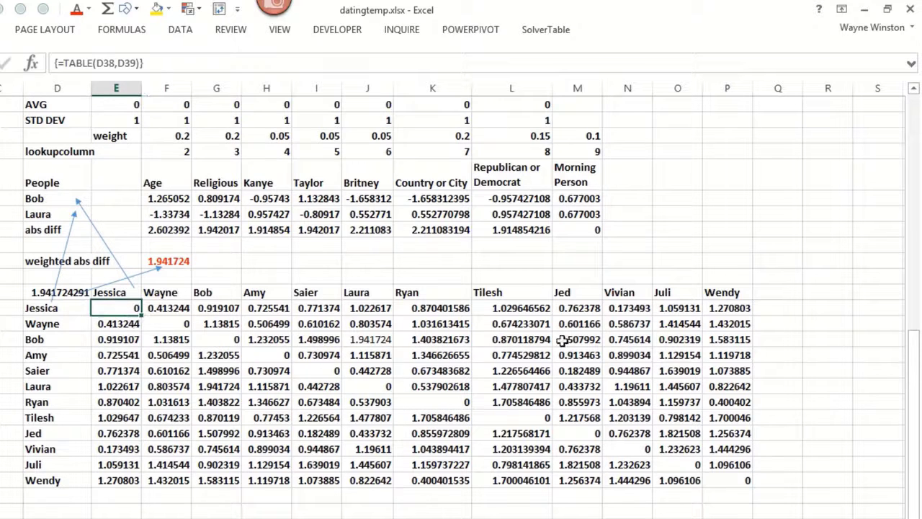
left_click(700, 309)
left_click(714, 308)
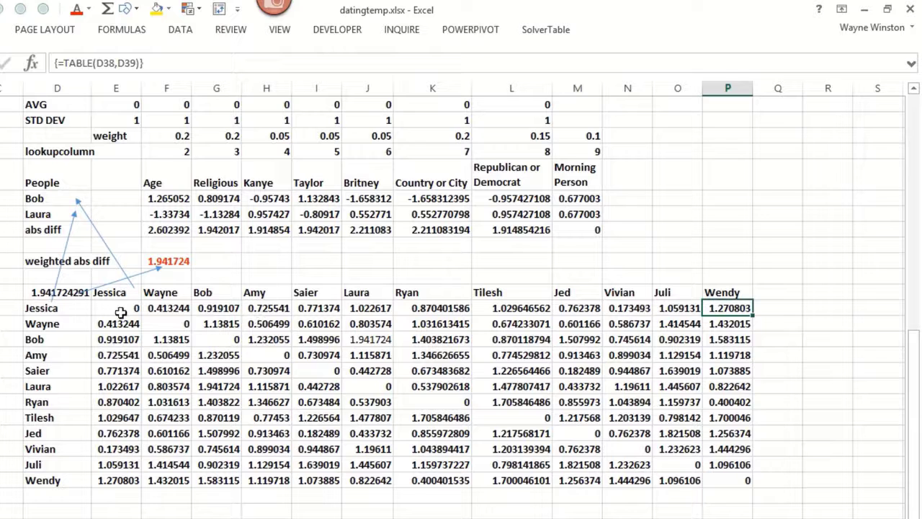
left_click_drag(121, 312, 712, 488)
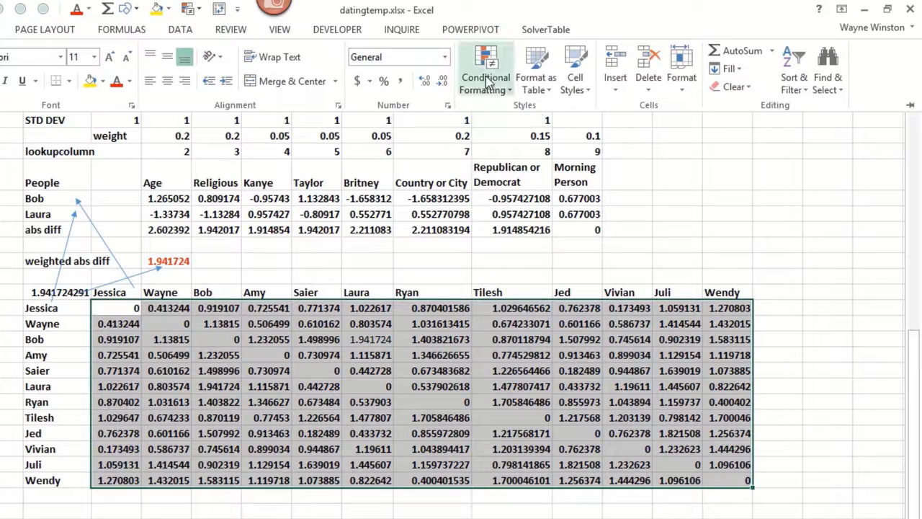
left_click(487, 83)
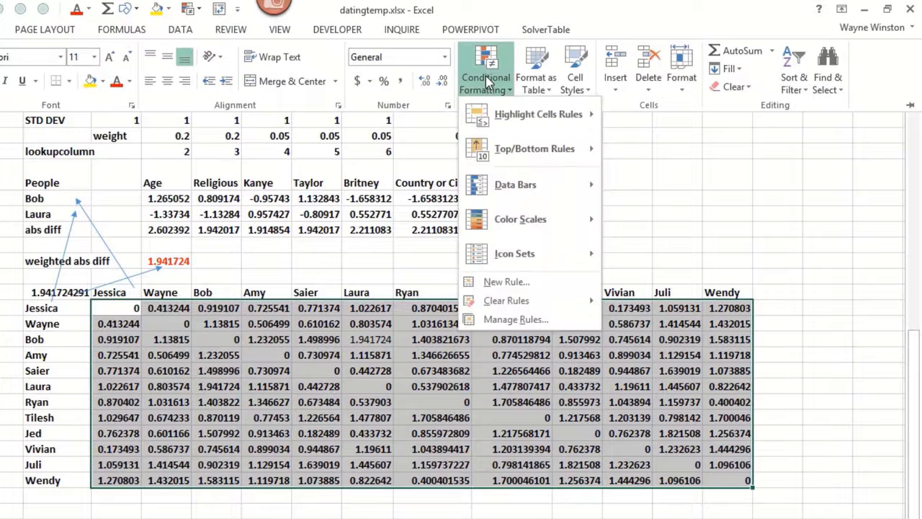
left_click(483, 287)
left_click(515, 173)
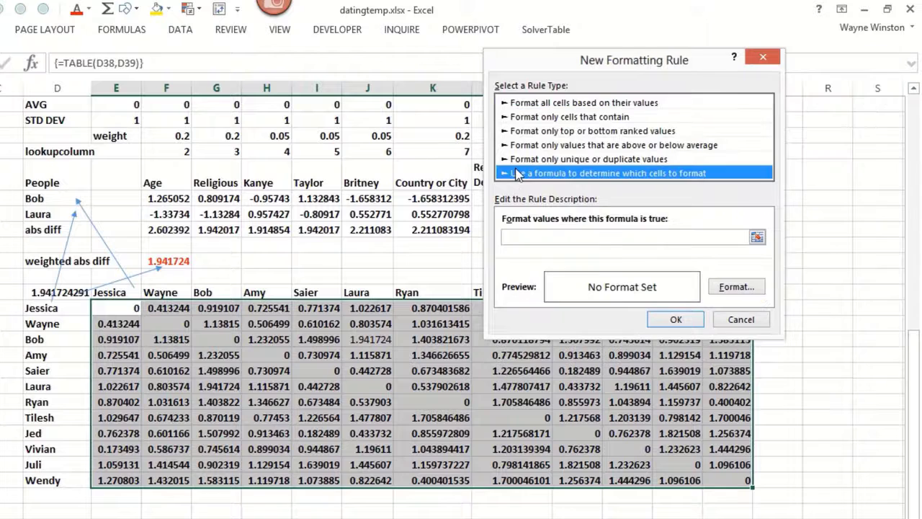
left_click(520, 240)
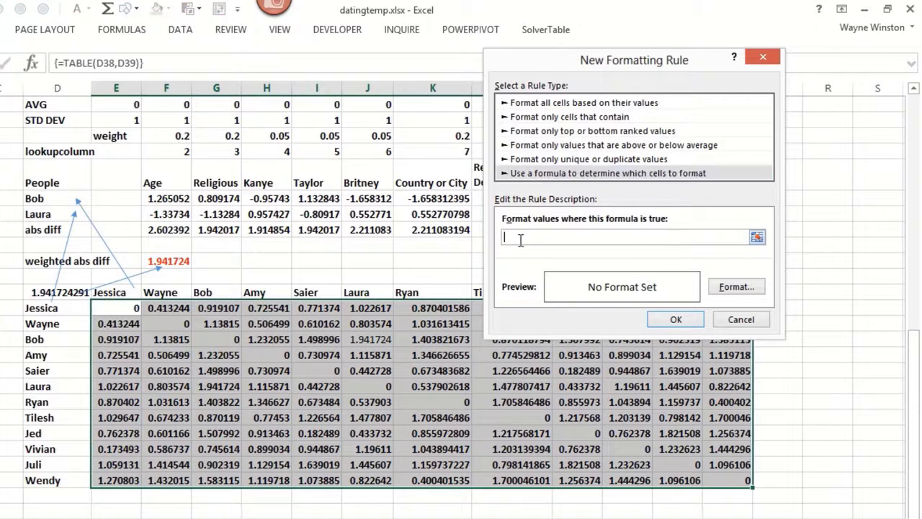
- Begin the rule formula with an AND function whose first condition is E45>0, using a relative cell reference
type("=and(")
left_click(117, 308)
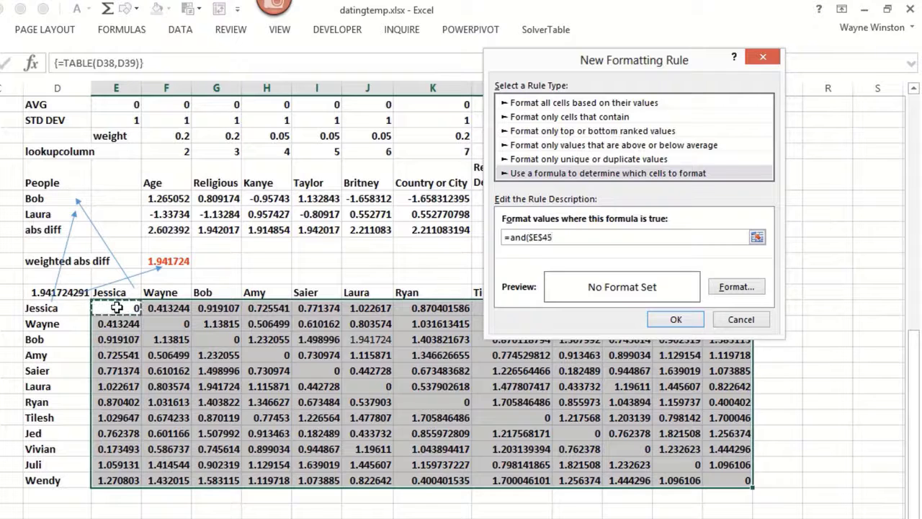
key("F4")
key("F4")
key("F4")
type(">")
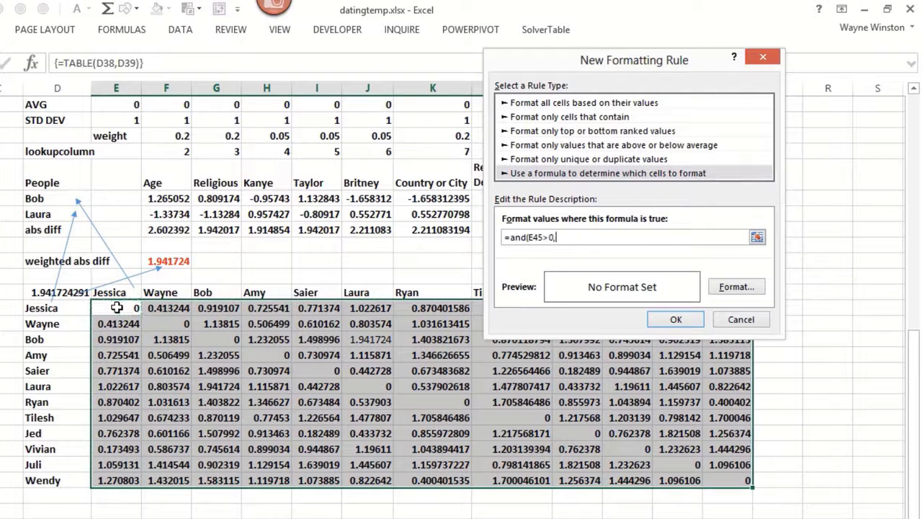
type("0,")
- Add the start of the second condition, E45<=small(, with a relative reference to E45
left_click(117, 308)
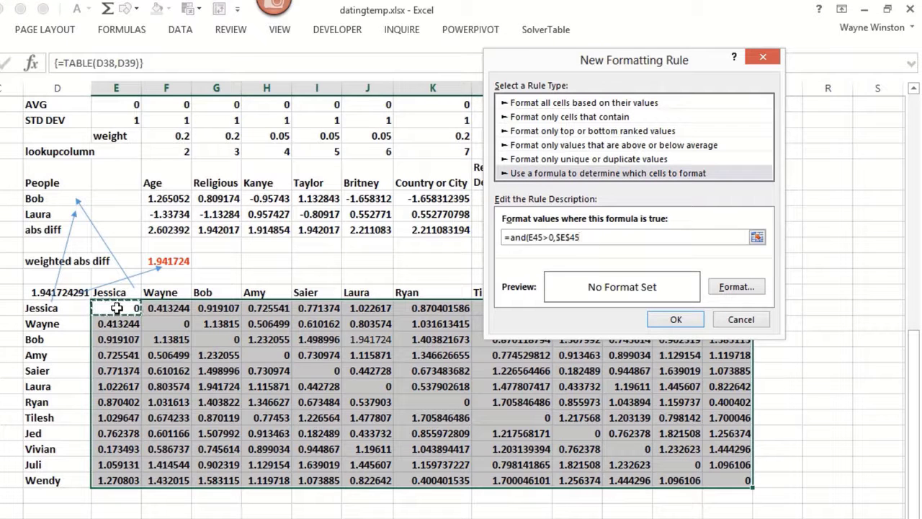
key("F4")
key("F4")
key("F4")
type("<=small(")
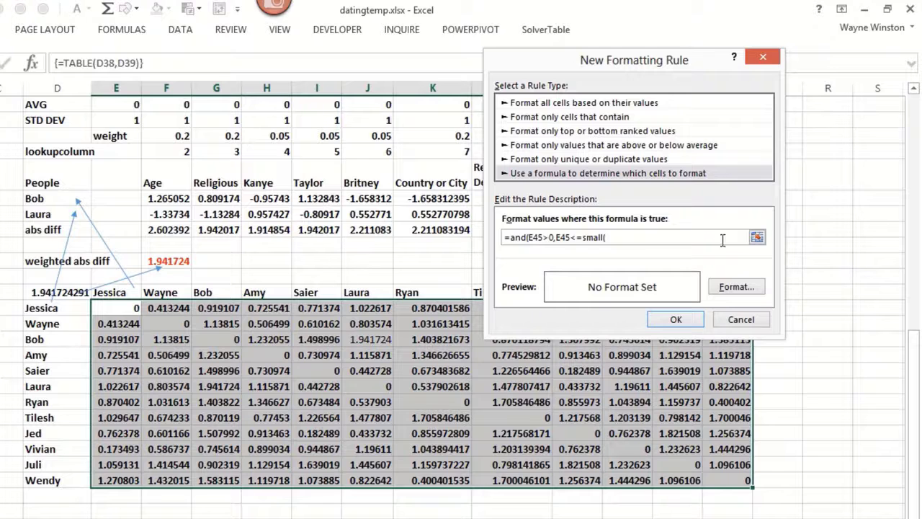
- Give the SMALL function the column-absolute row range $E45:$P45 and rank 4
left_click(758, 237)
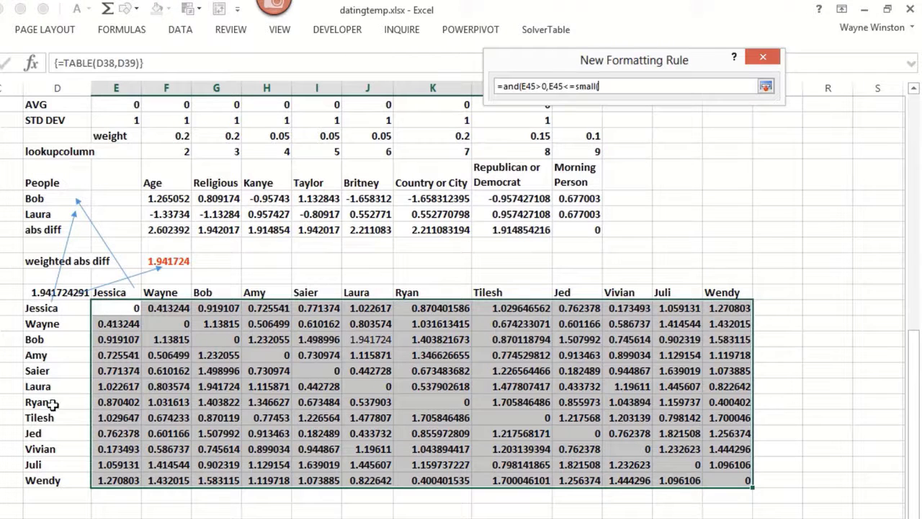
left_click_drag(124, 310, 715, 305)
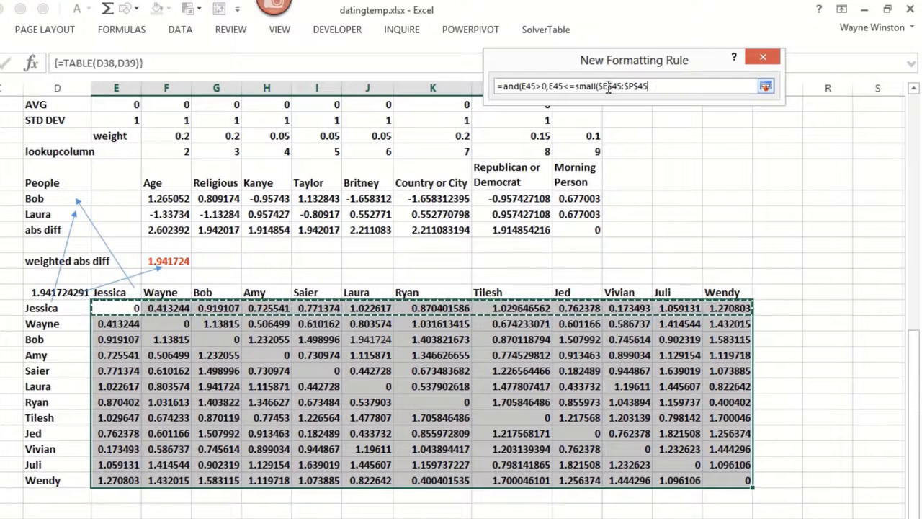
left_click_drag(598, 86, 652, 86)
key("F4")
key("F4")
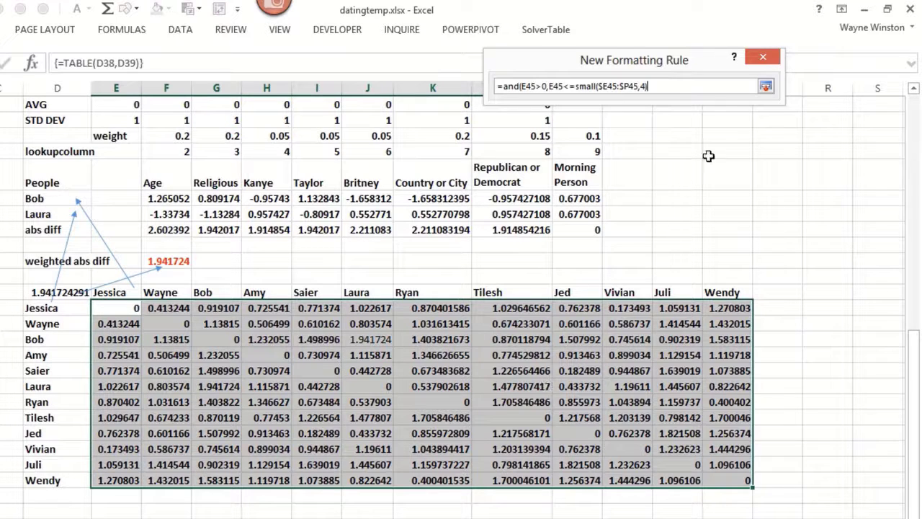
left_click(765, 87)
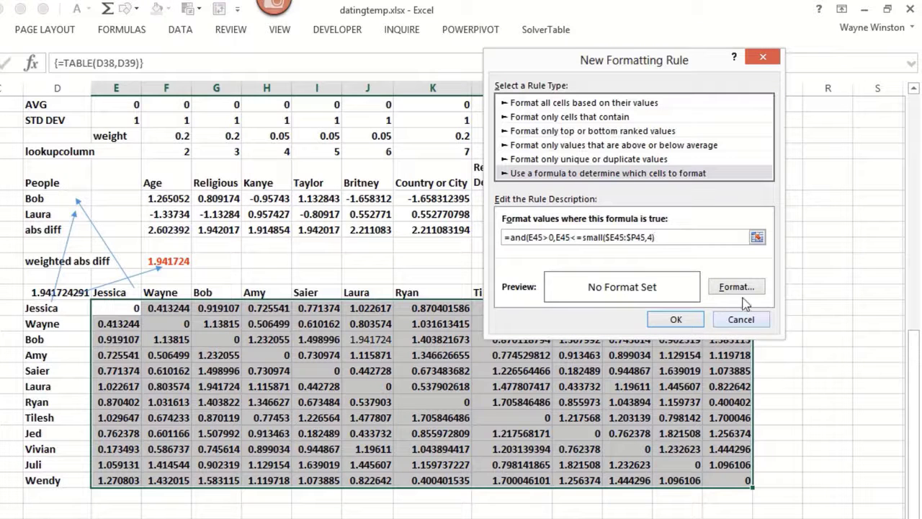
left_click(756, 237)
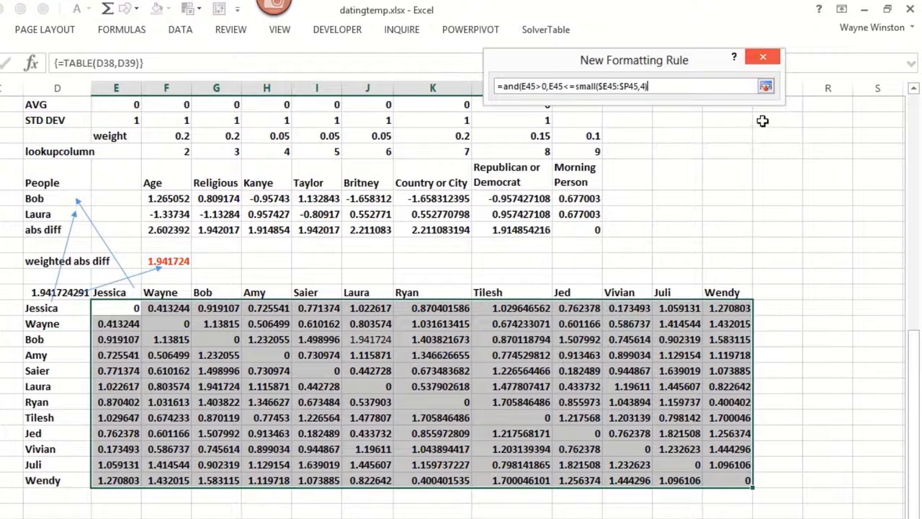
left_click(765, 86)
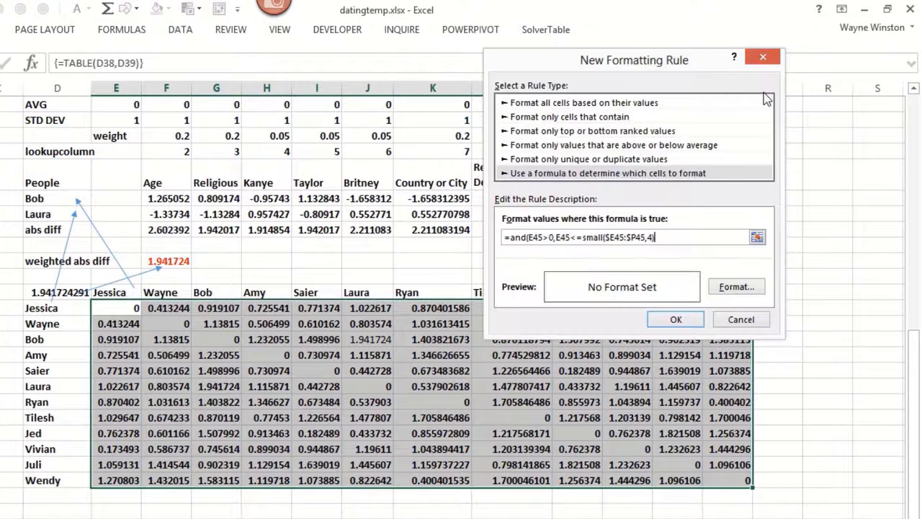
- Set a yellow fill as the rule's format and try to apply the rule
left_click(739, 289)
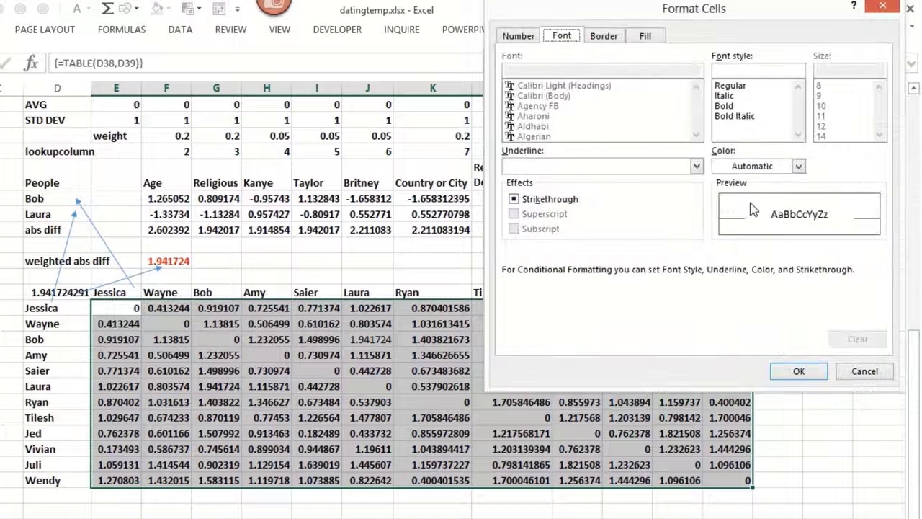
left_click(649, 38)
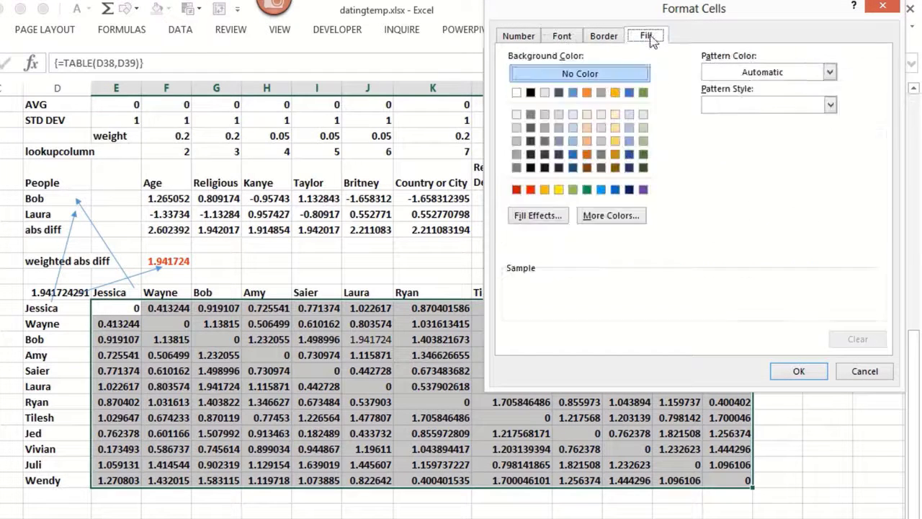
left_click(558, 190)
left_click(797, 371)
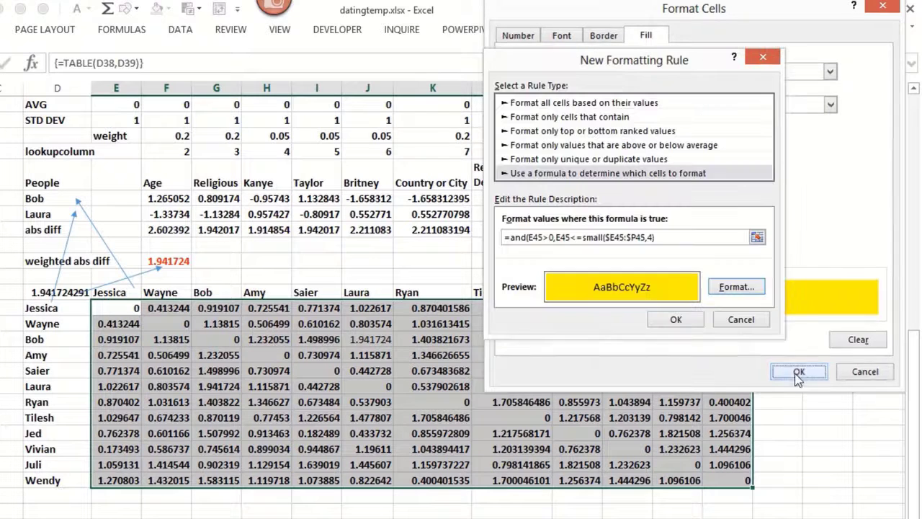
left_click(677, 319)
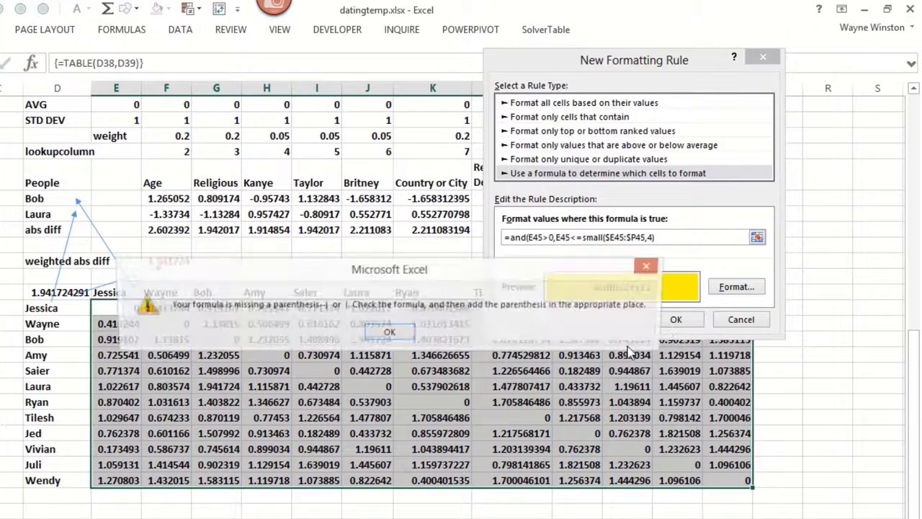
- Add the missing closing parenthesis to the rule formula and apply the conditional formatting
left_click(389, 332)
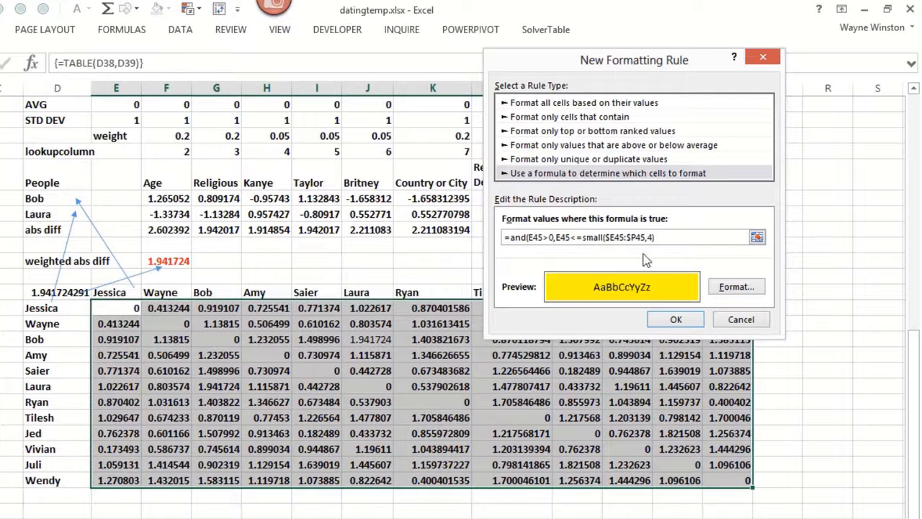
left_click(669, 237)
type(")")
left_click(676, 319)
left_click(784, 323)
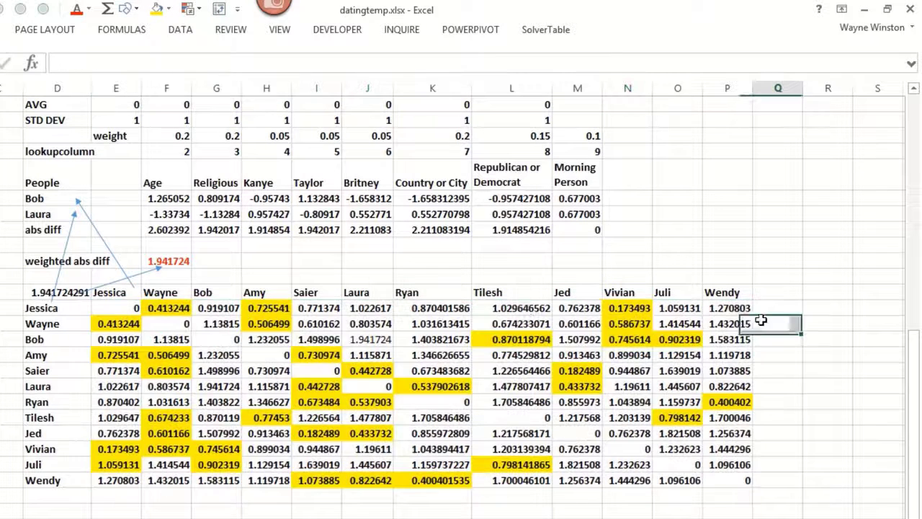
- Examine the highlighted closest matches in the first two rows and the second-to-last row of the data table
left_click(172, 311)
left_click(246, 312)
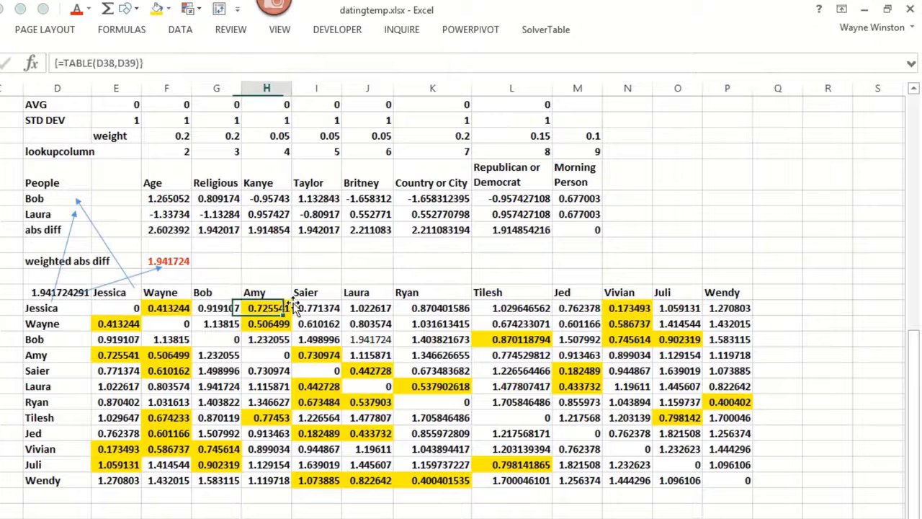
left_click(623, 308)
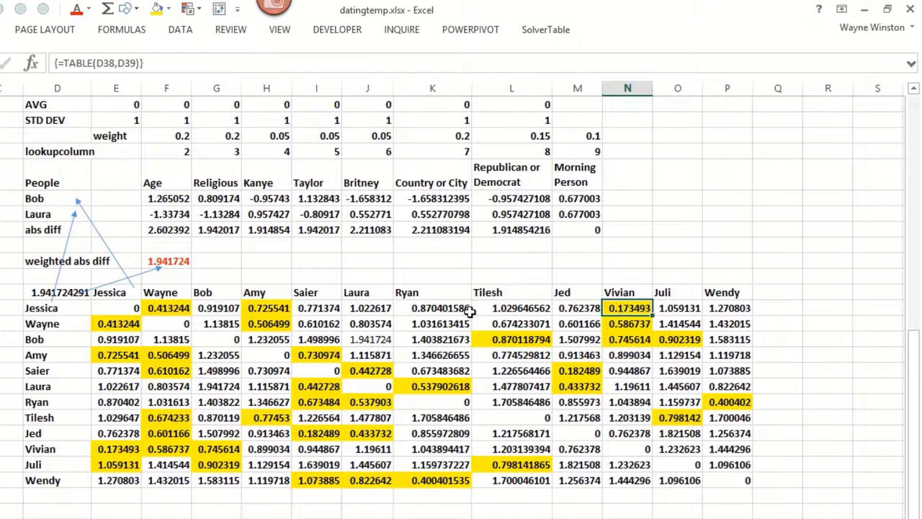
left_click(118, 325)
left_click(278, 324)
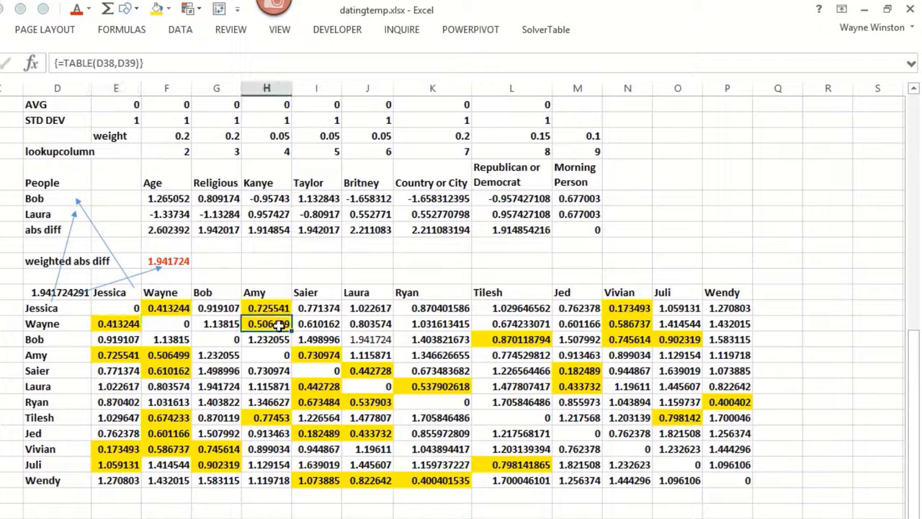
left_click(621, 324)
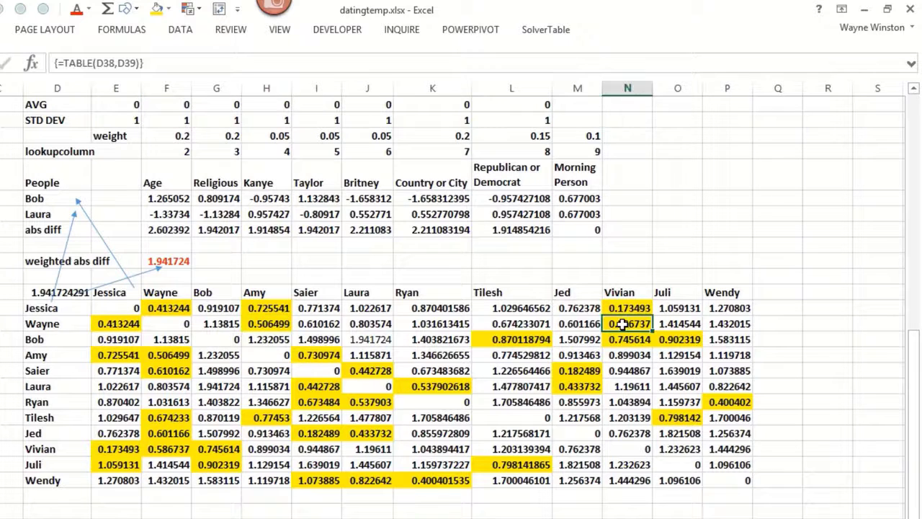
left_click(121, 466)
left_click(224, 466)
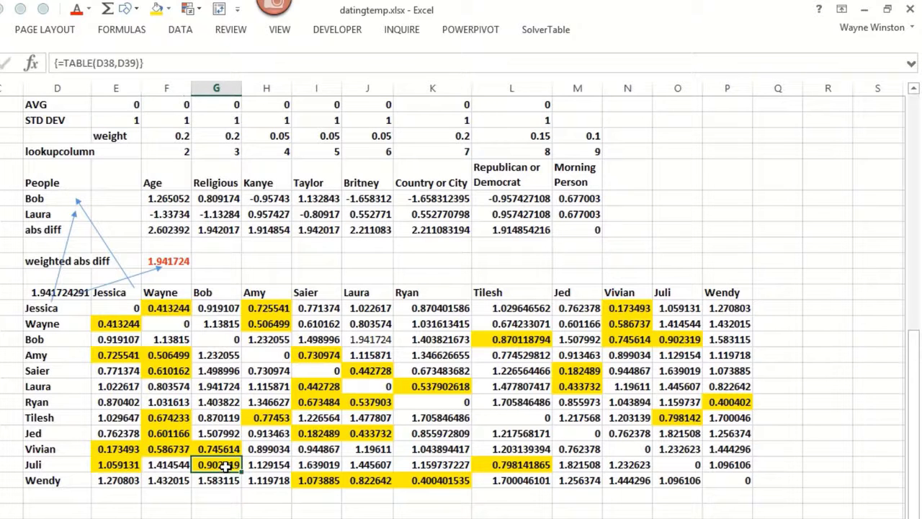
left_click(506, 464)
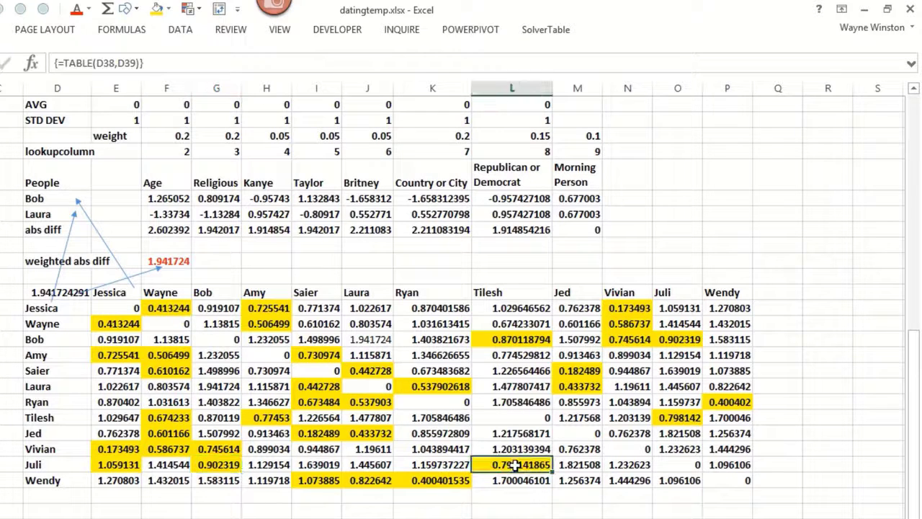
left_click(314, 498)
left_click(23, 514)
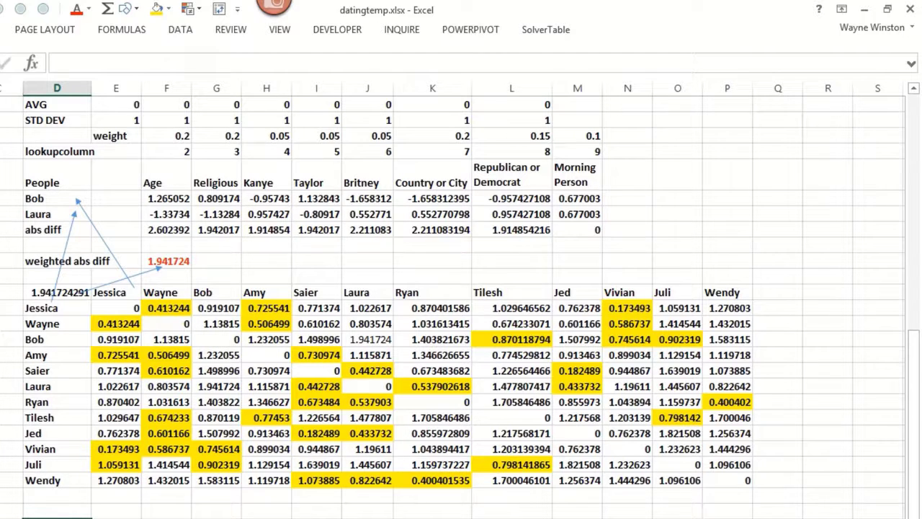
- Review the mean, sigma and standardized score rows above the comparison area
key("Up")
key("Up")
key("Up")
key("Up")
key("Up")
key("Up")
key("Up")
key("Up")
key("Up")
key("Up")
key("Up")
key("Up")
key("Up")
key("Up")
key("Up")
key("Up")
key("Up")
key("Up")
key("Up")
key("Up")
key("Up")
key("Up")
key("Up")
key("Up")
key("Up")
key("Up")
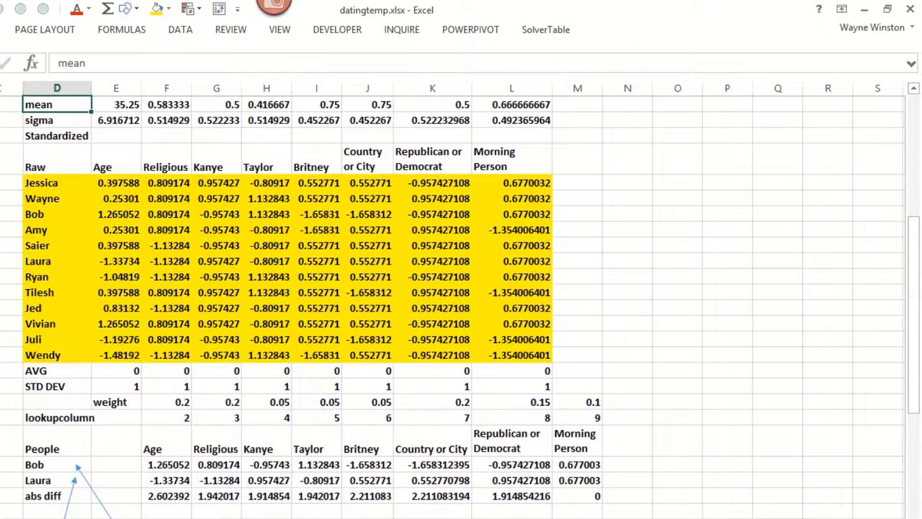
key("Down")
key("Down")
key("Down")
key("Down")
key("Down")
key("Down")
key("Down")
key("Down")
key("Down")
key("Down")
key("Down")
key("Down")
key("Down")
key("Down")
key("Down")
key("Down")
key("Down")
key("Down")
key("Down")
key("Down")
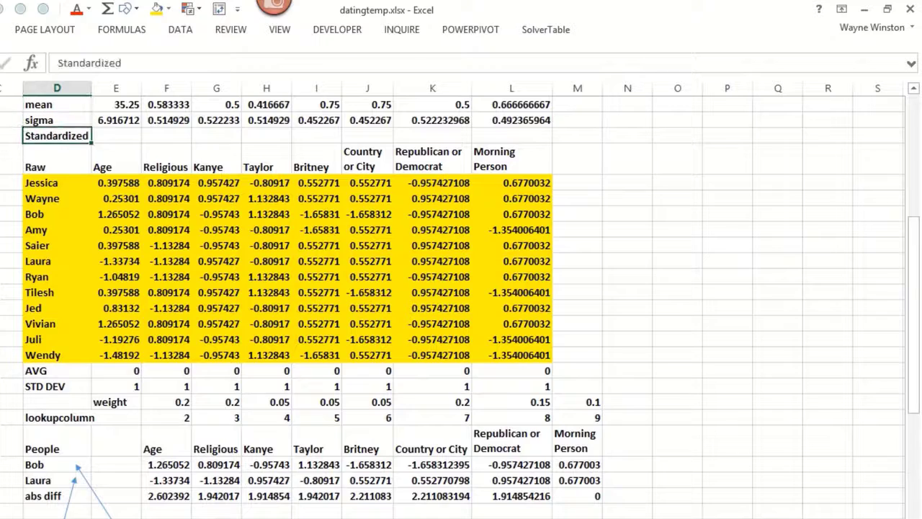
key("Down")
key("Down")
key("Down")
key("Down")
key("Down")
key("Down")
key("Down")
key("Down")
key("Down")
key("Down")
key("Down")
key("Down")
key("Down")
key("Down")
key("Down")
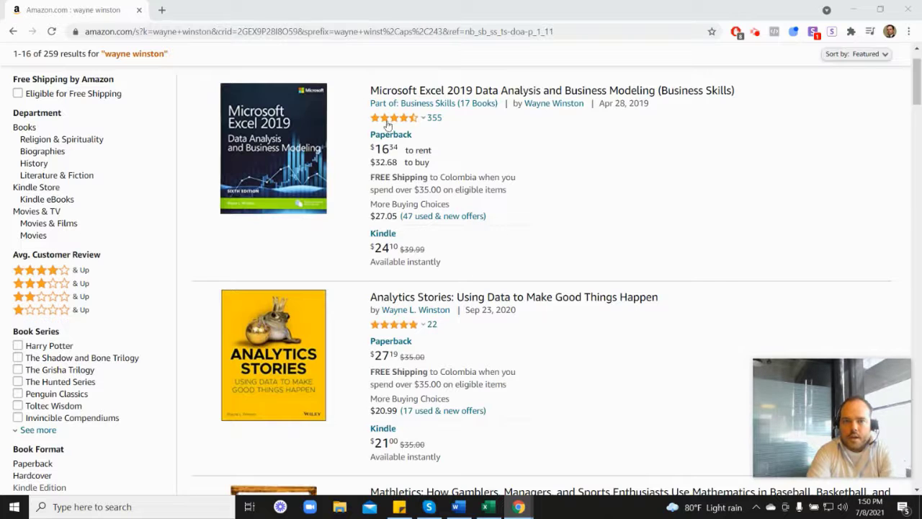
- Browse the author's books in the Amazon search results as far as Marketing Analytics
mouse_move(395, 124)
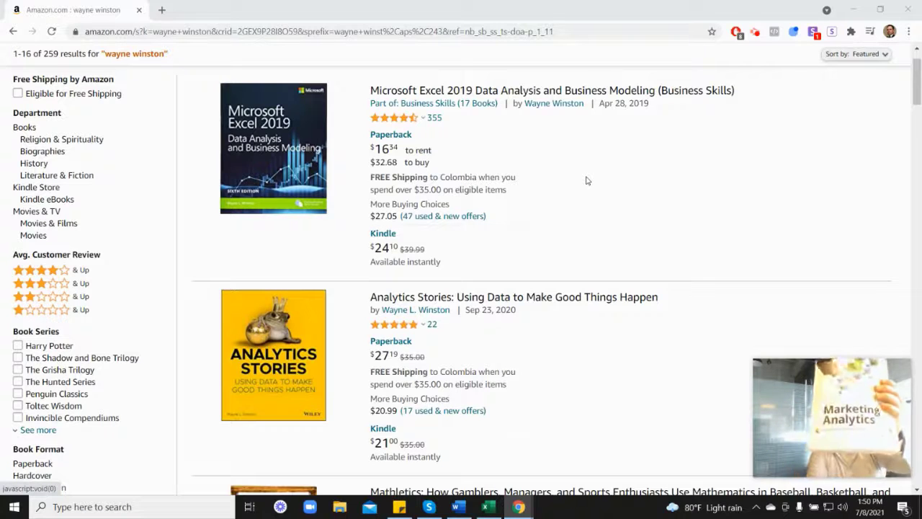
scroll(807, 288, "down", 6)
scroll(793, 358, "down", 2)
mouse_move(407, 271)
scroll(537, 272, "up", 6)
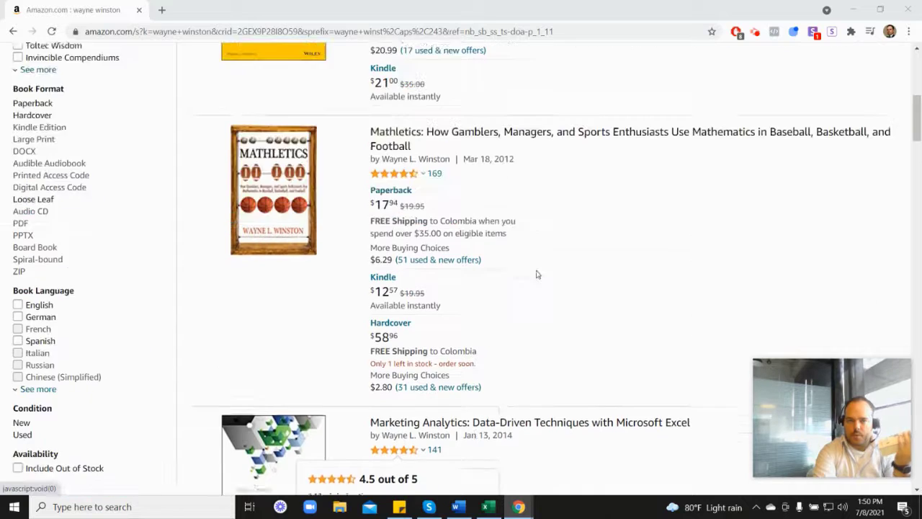